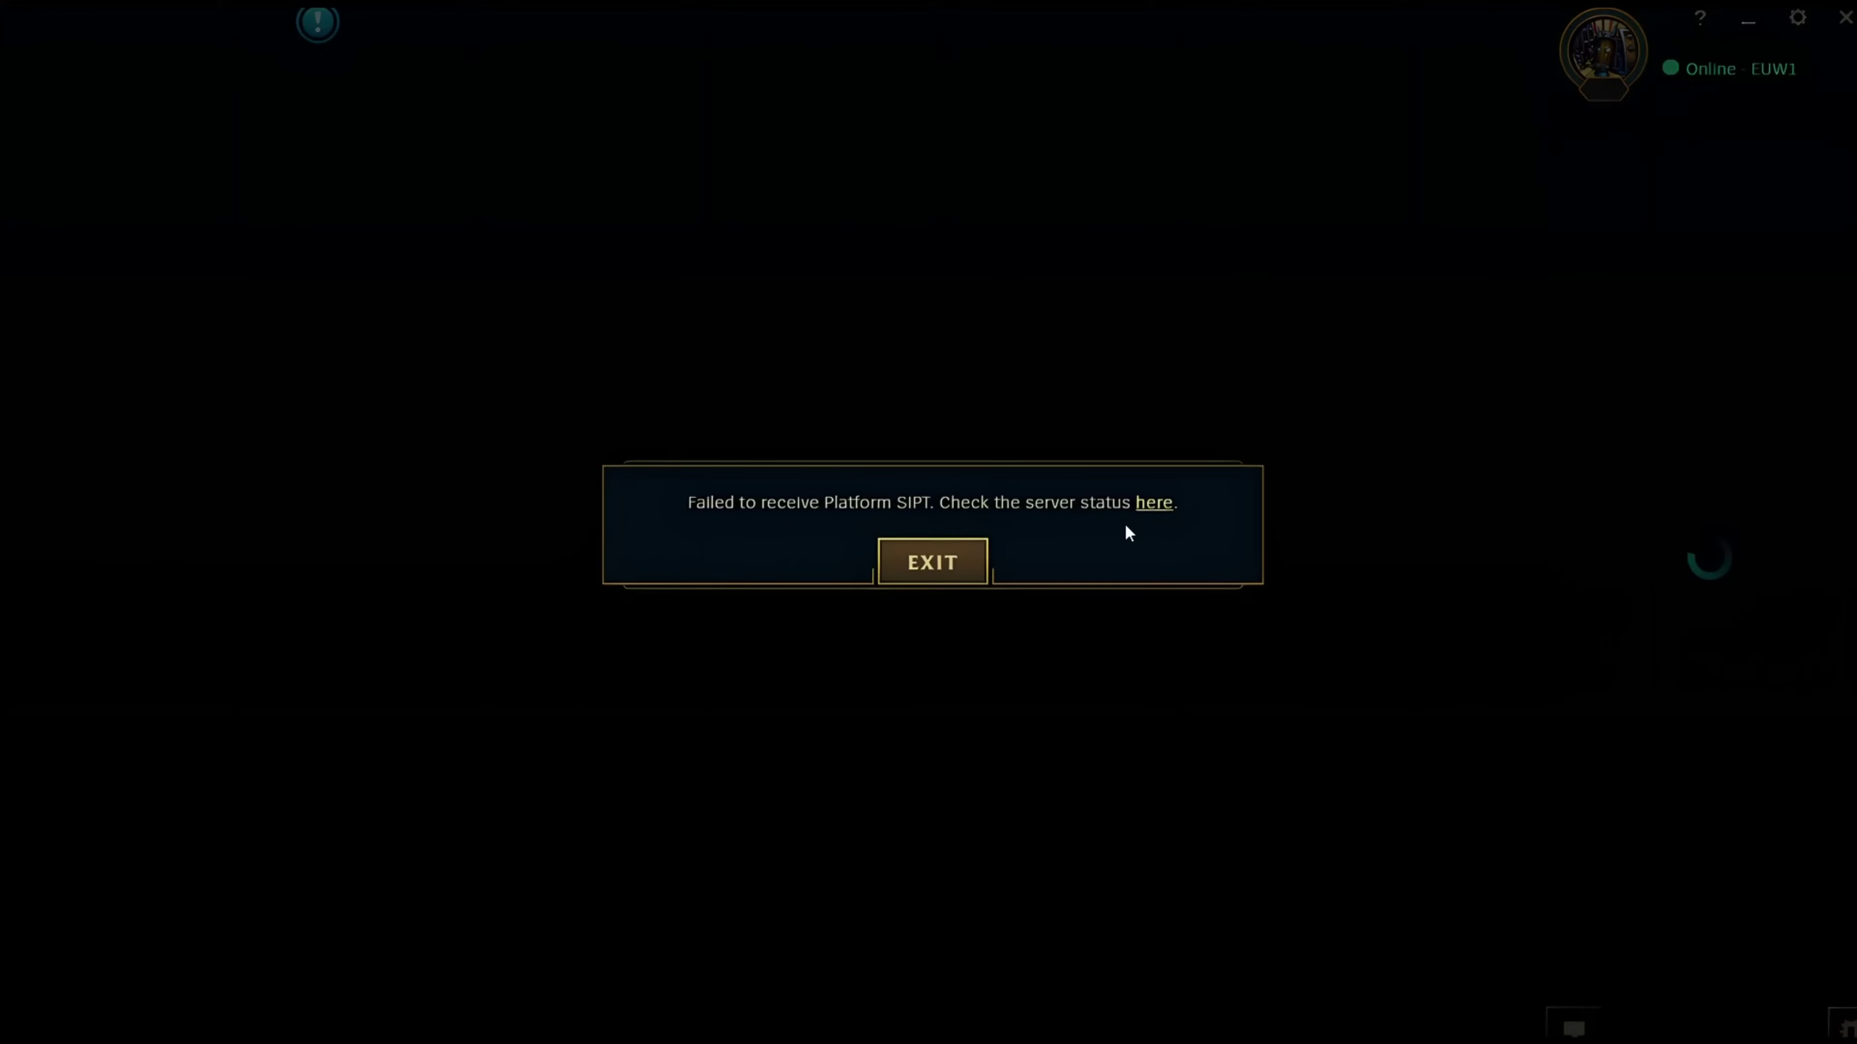
- Close the League client that shows the 'Failed to receive Platform SIPT' error
{"action": "left_click", "coordinate": [1845, 17]}
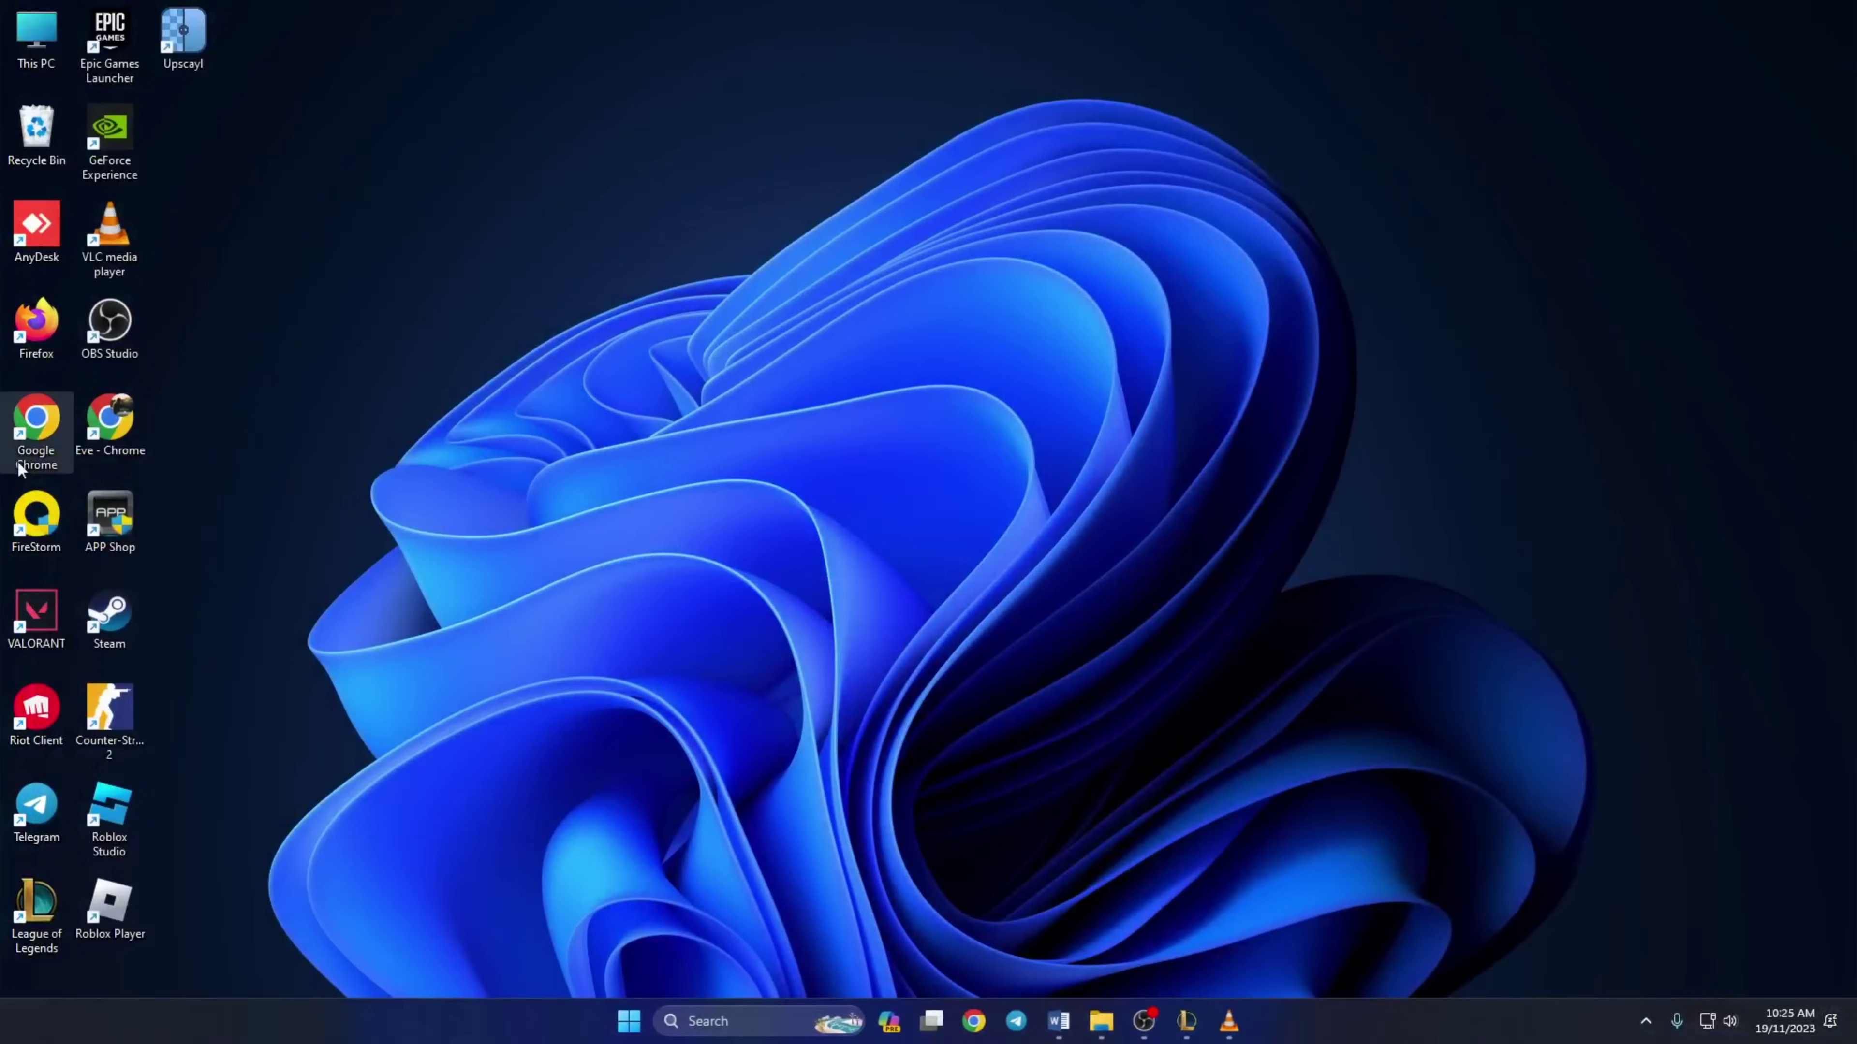
- Open status.riotgames.com in Chrome and confirm English as the language
{"action": "double_click", "coordinate": [36, 424]}
{"action": "type", "text": "status.riotgames.com"}
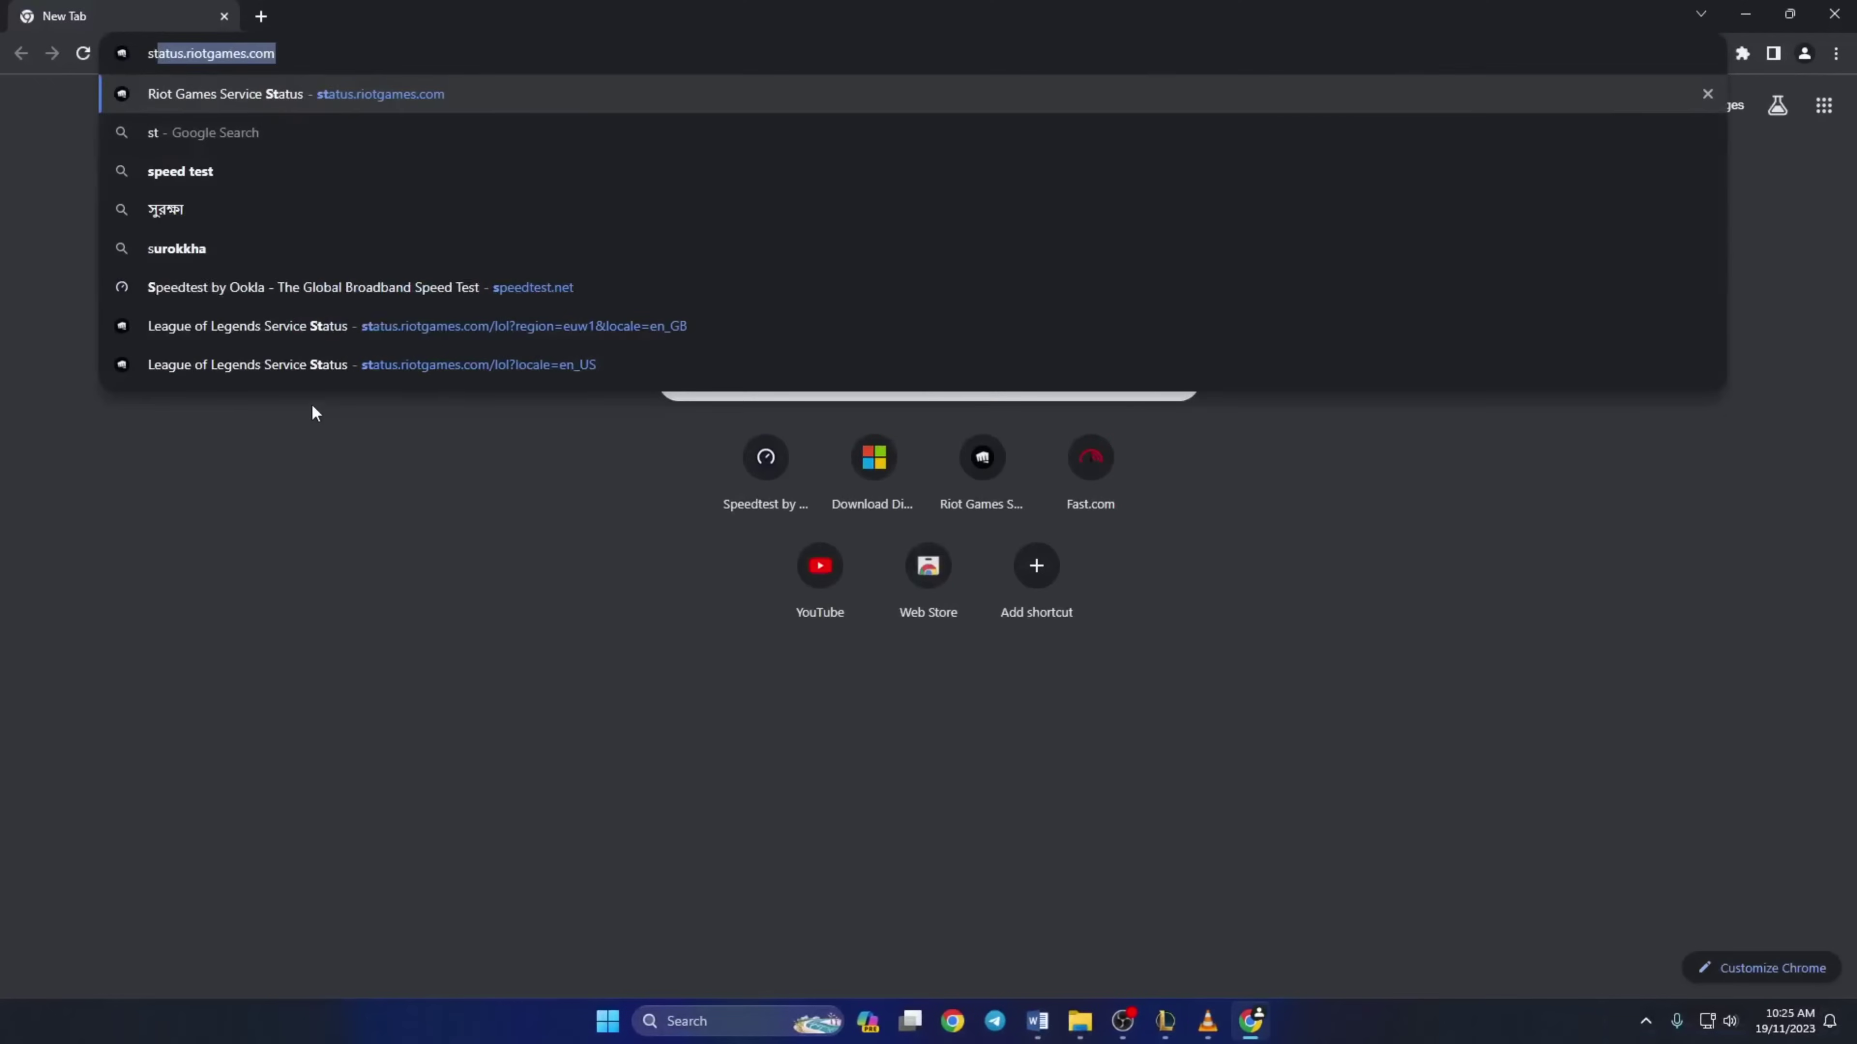
{"action": "key", "text": "Right"}
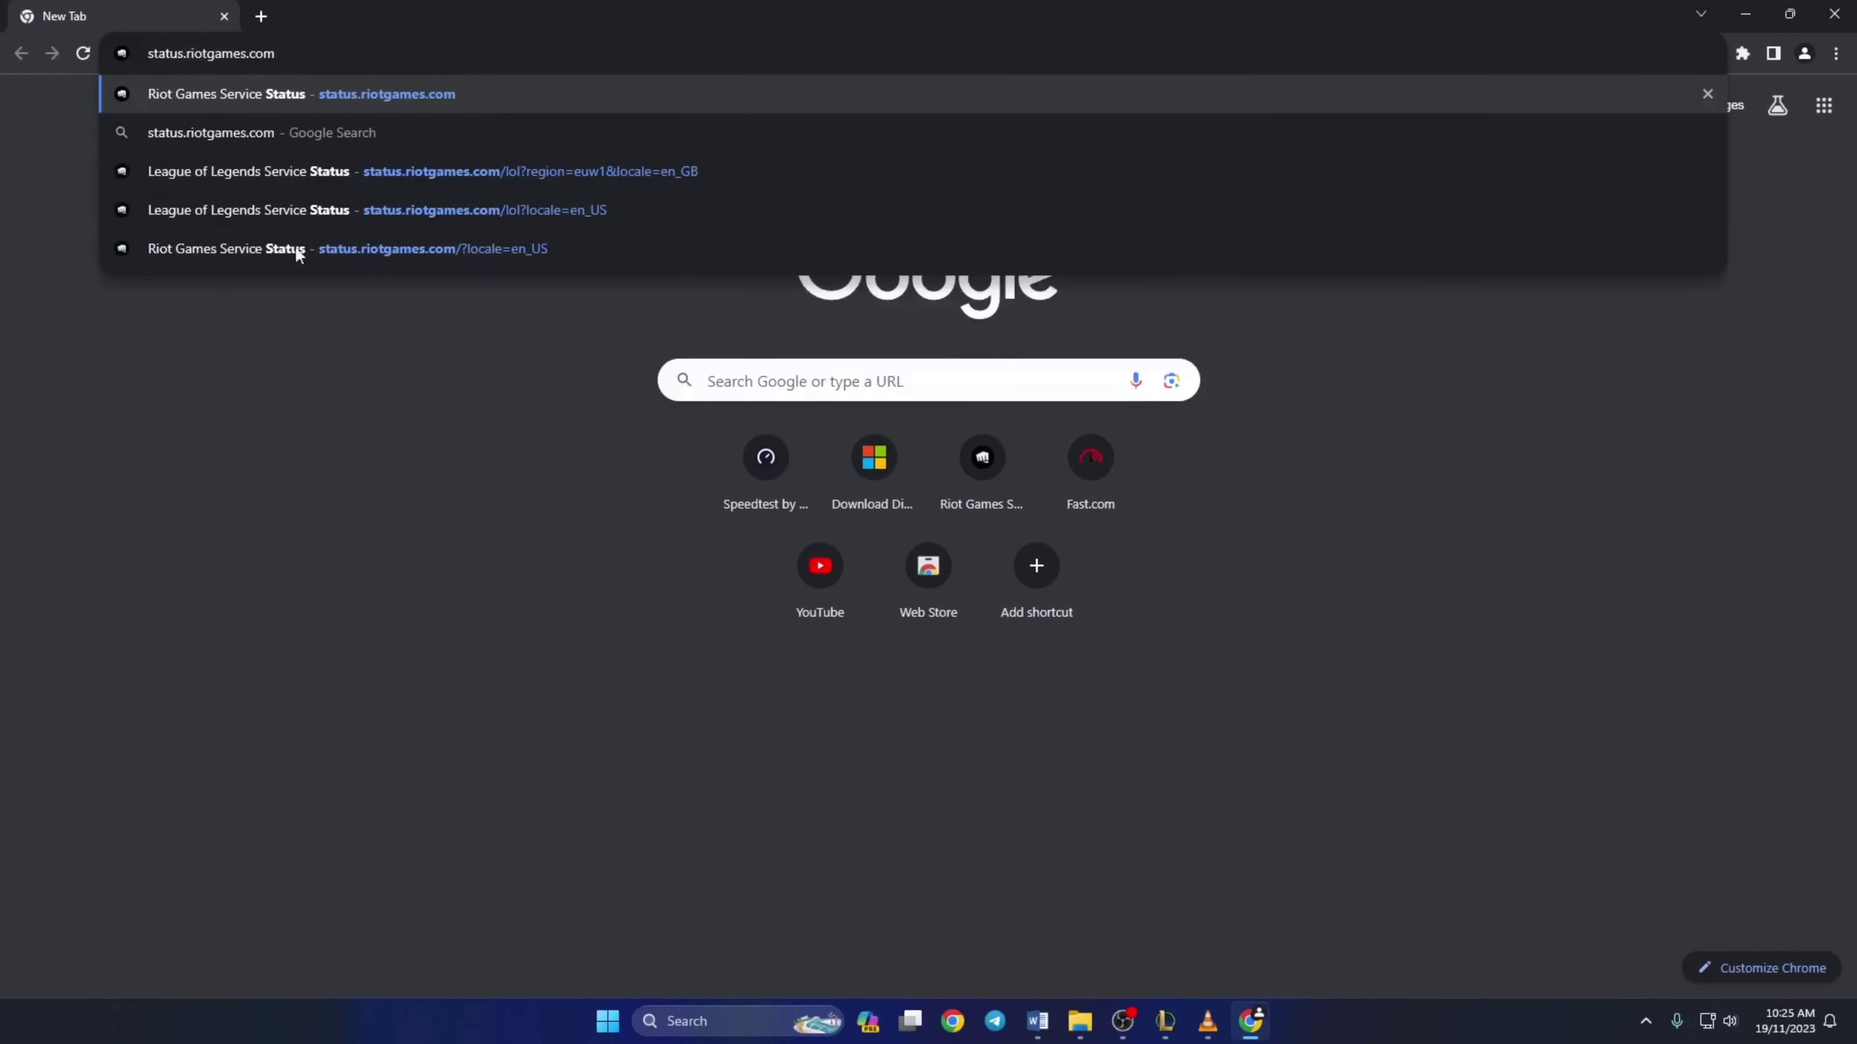
{"action": "left_click", "coordinate": [341, 88]}
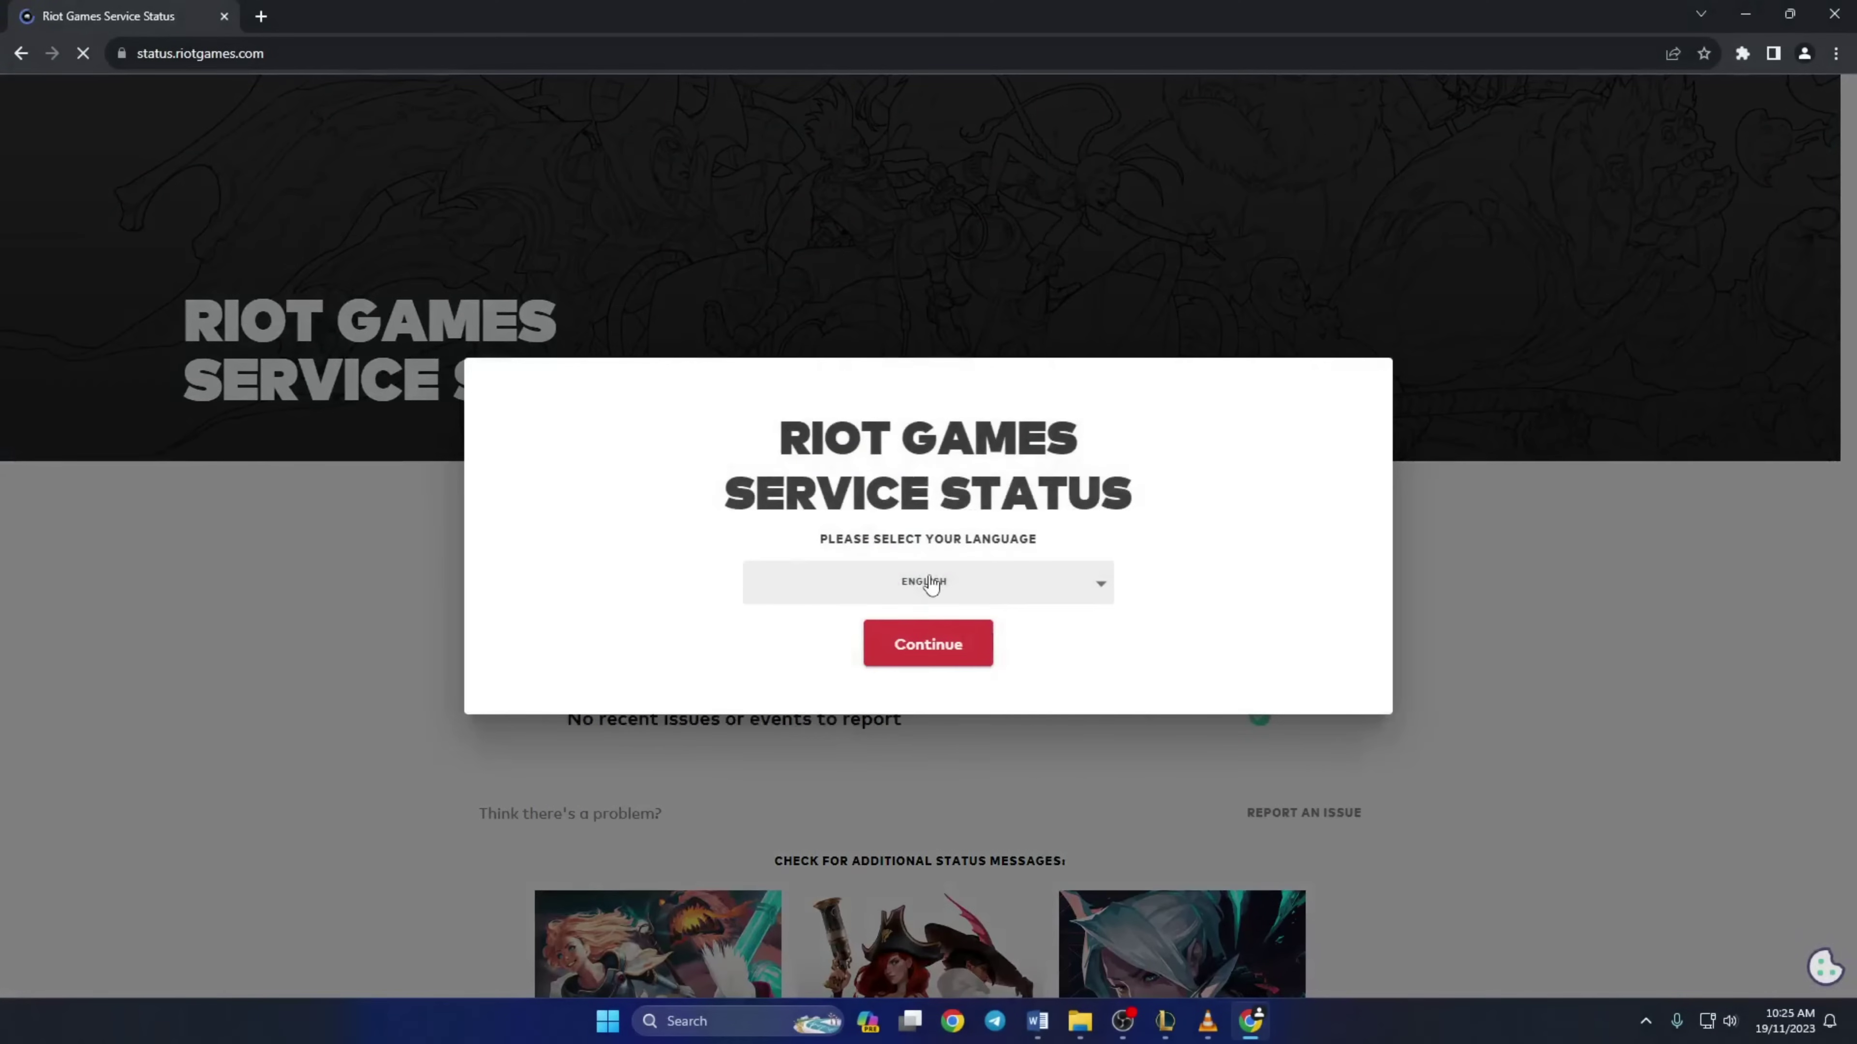
{"action": "left_click", "coordinate": [928, 582]}
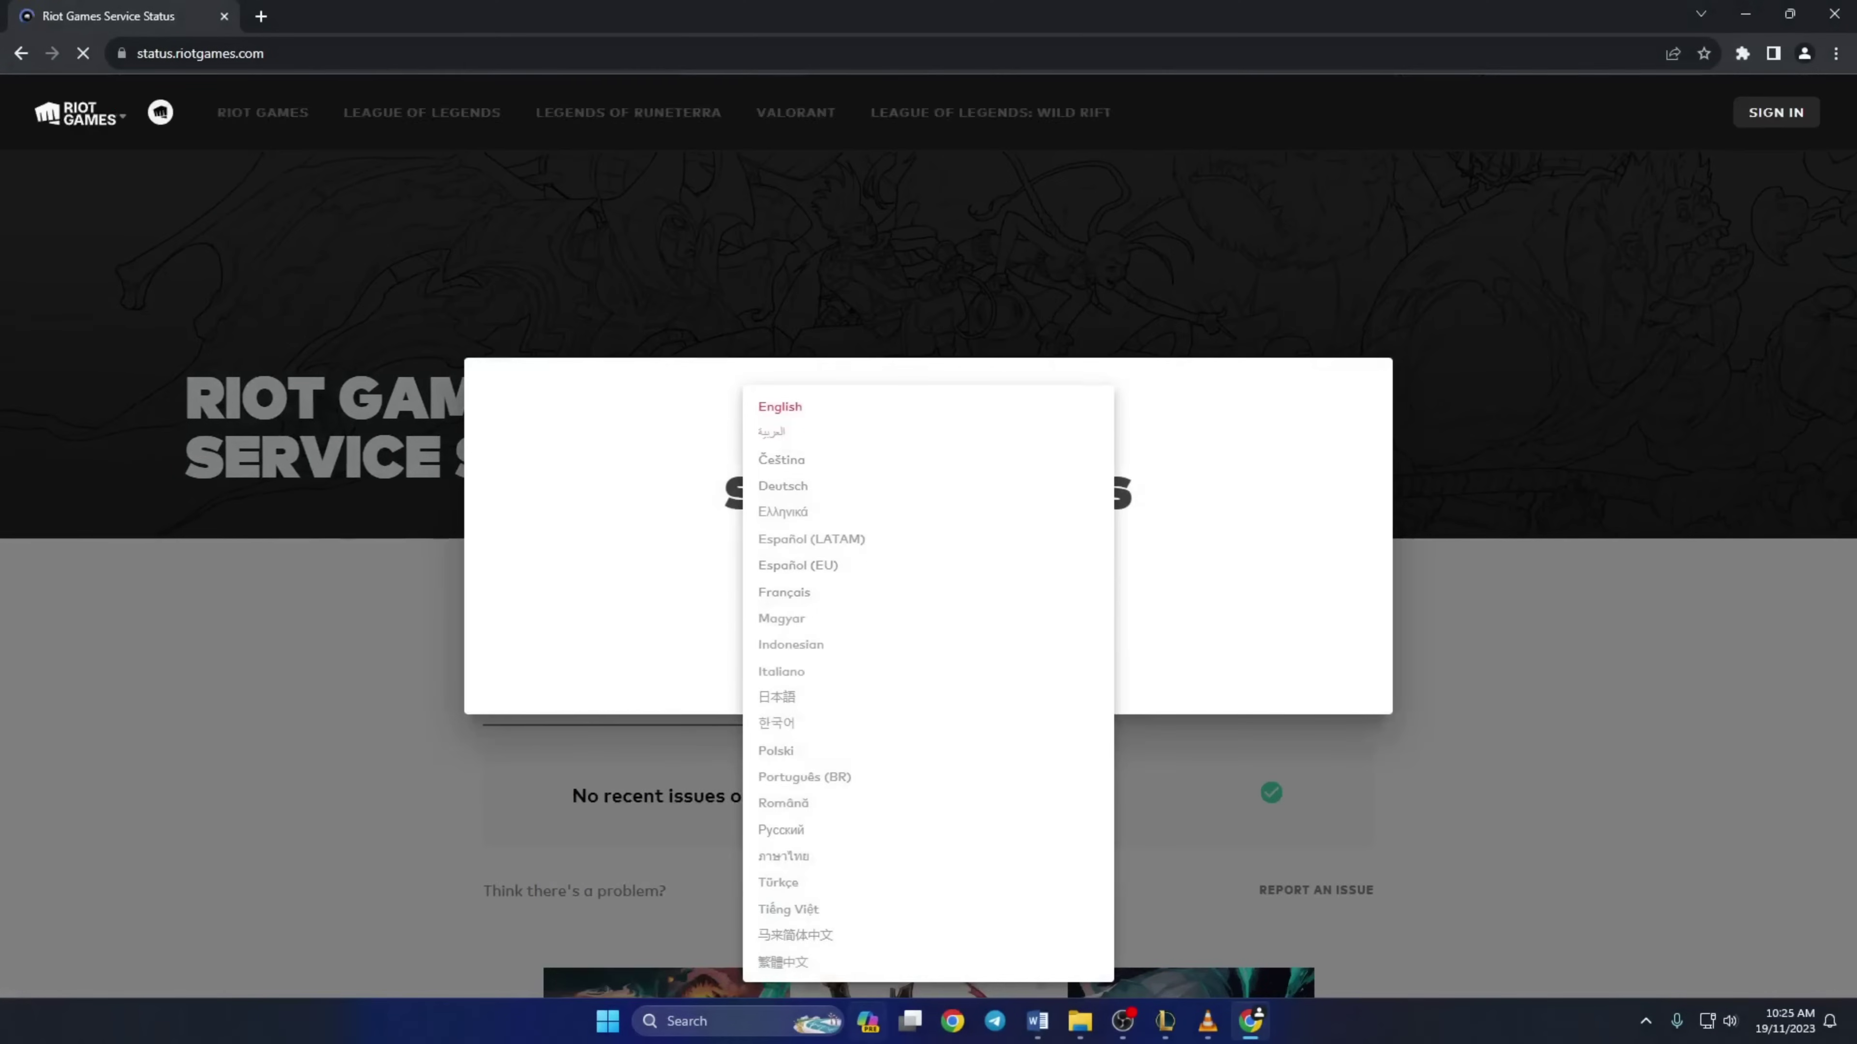
{"action": "left_click", "coordinate": [775, 408]}
{"action": "left_click", "coordinate": [923, 674]}
{"action": "scroll", "coordinate": [886, 493], "scroll_direction": "down", "scroll_amount": 5}
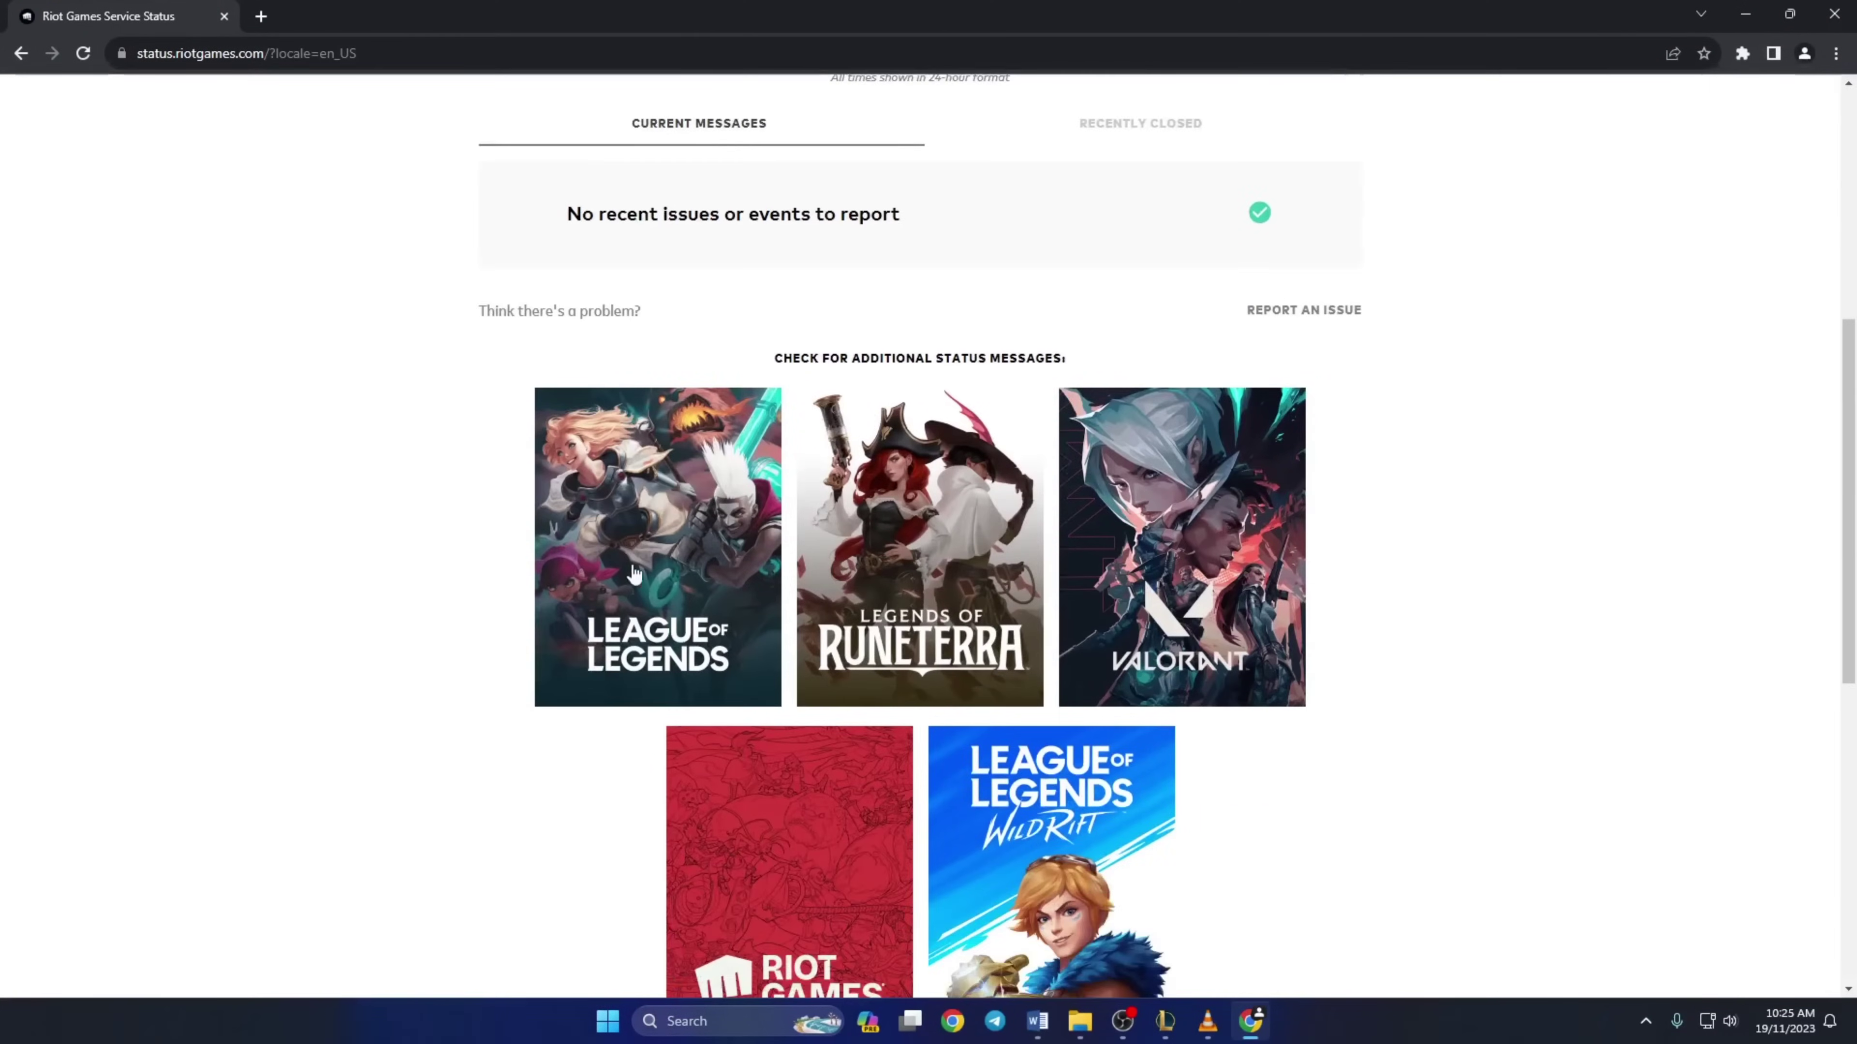
- Check League of Legends server status for region EUW in English
{"action": "left_click", "coordinate": [651, 650]}
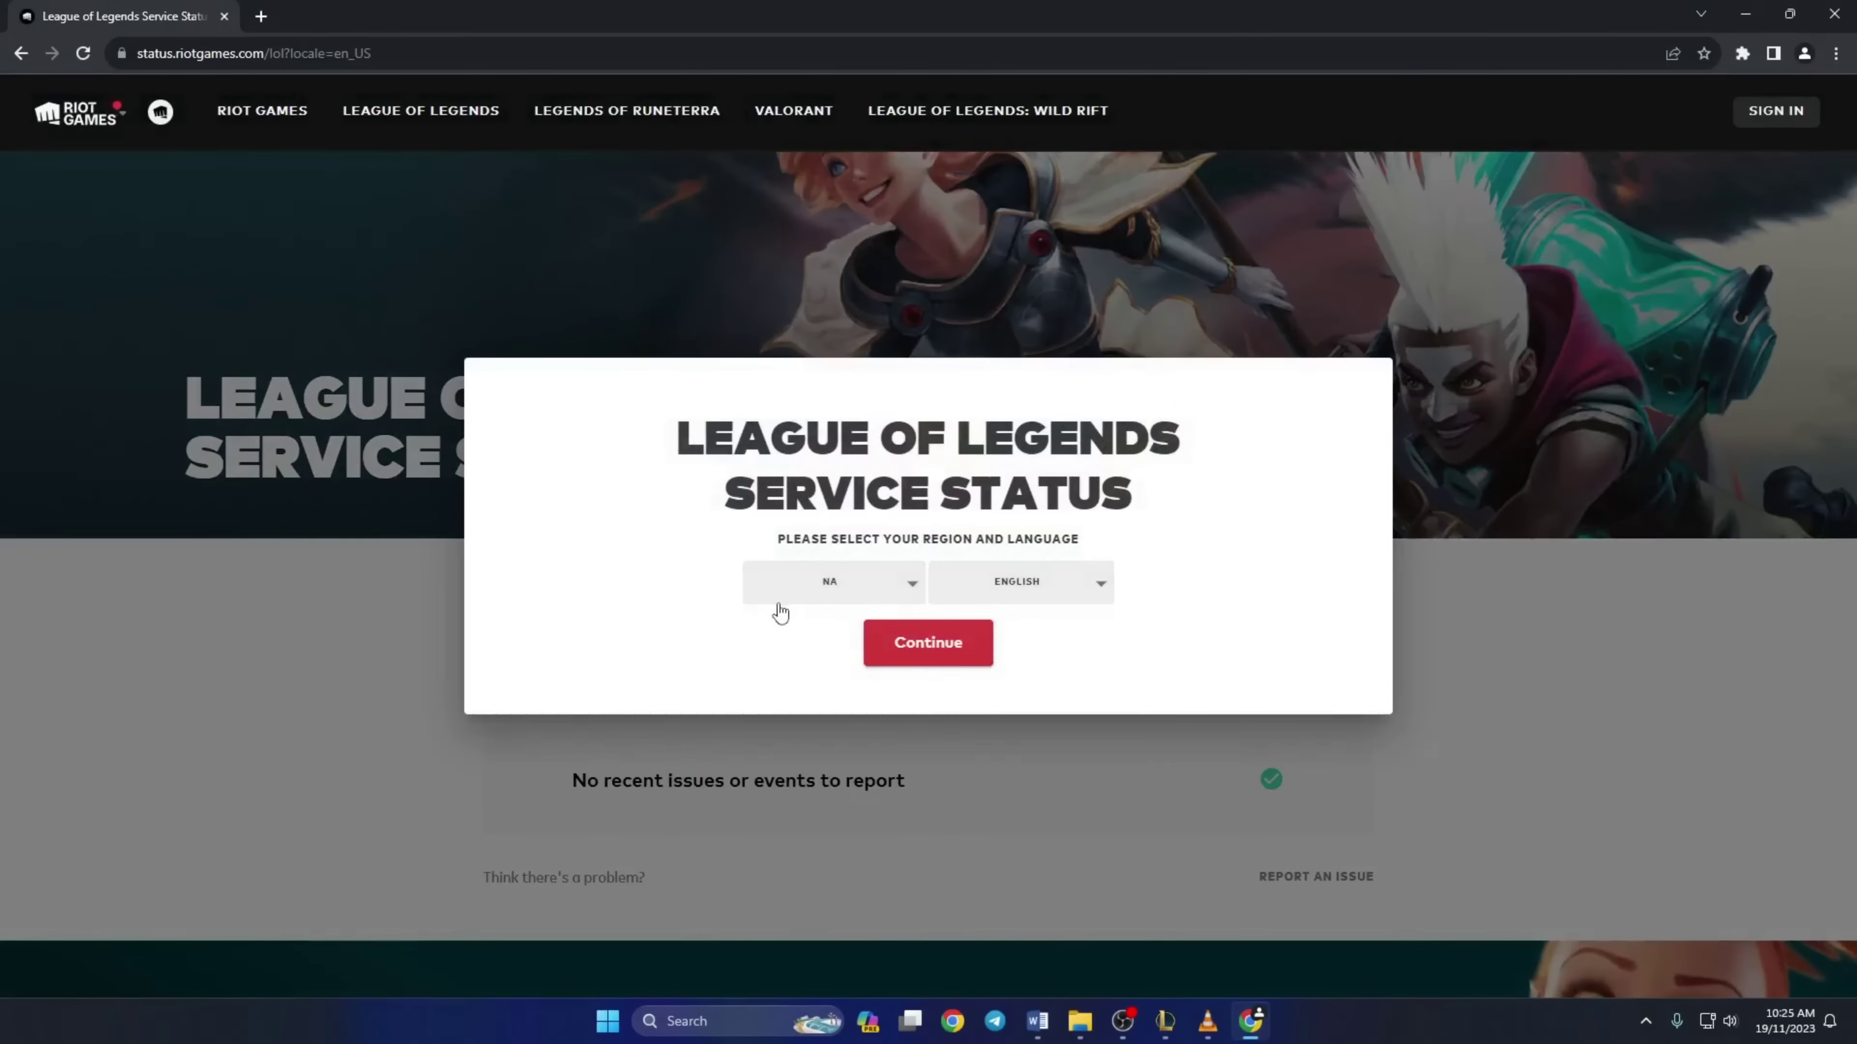
{"action": "left_click", "coordinate": [831, 584]}
{"action": "left_click", "coordinate": [778, 451]}
{"action": "left_click", "coordinate": [1030, 586]}
{"action": "left_click", "coordinate": [963, 585]}
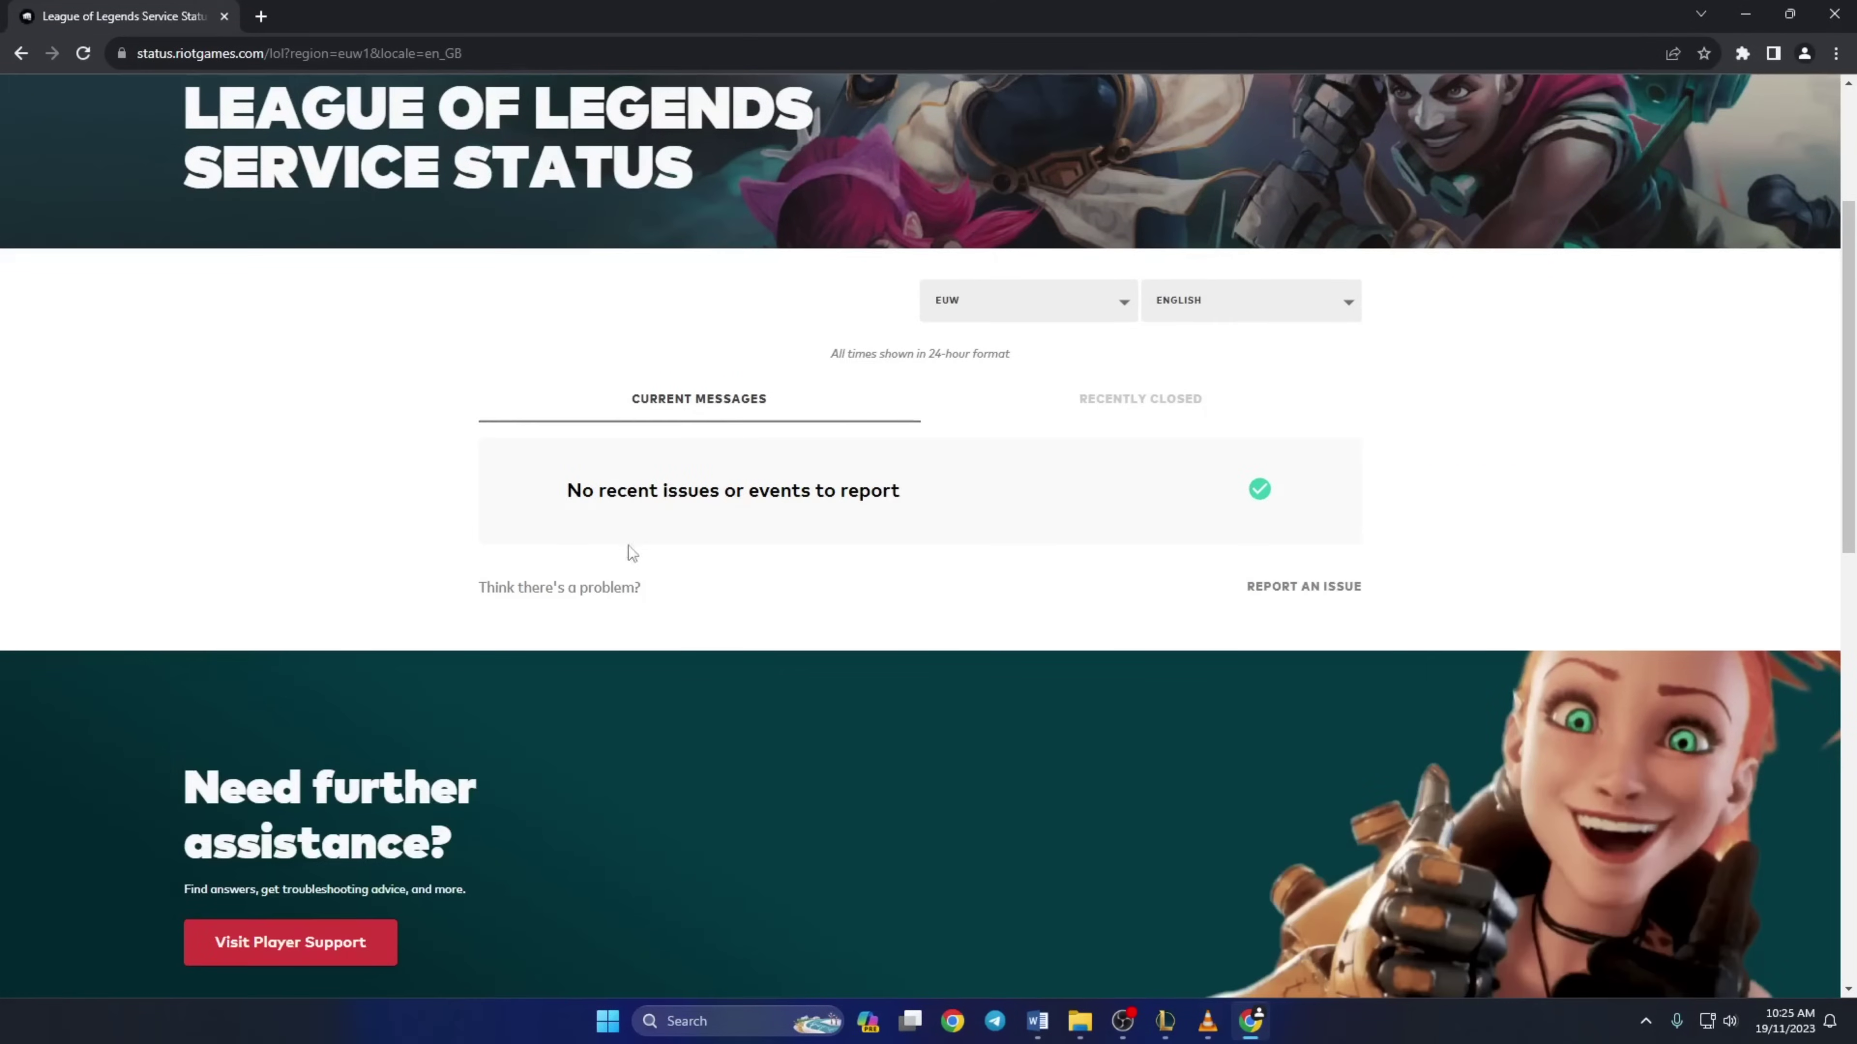
{"action": "scroll", "coordinate": [748, 551], "scroll_direction": "up", "scroll_amount": 1}
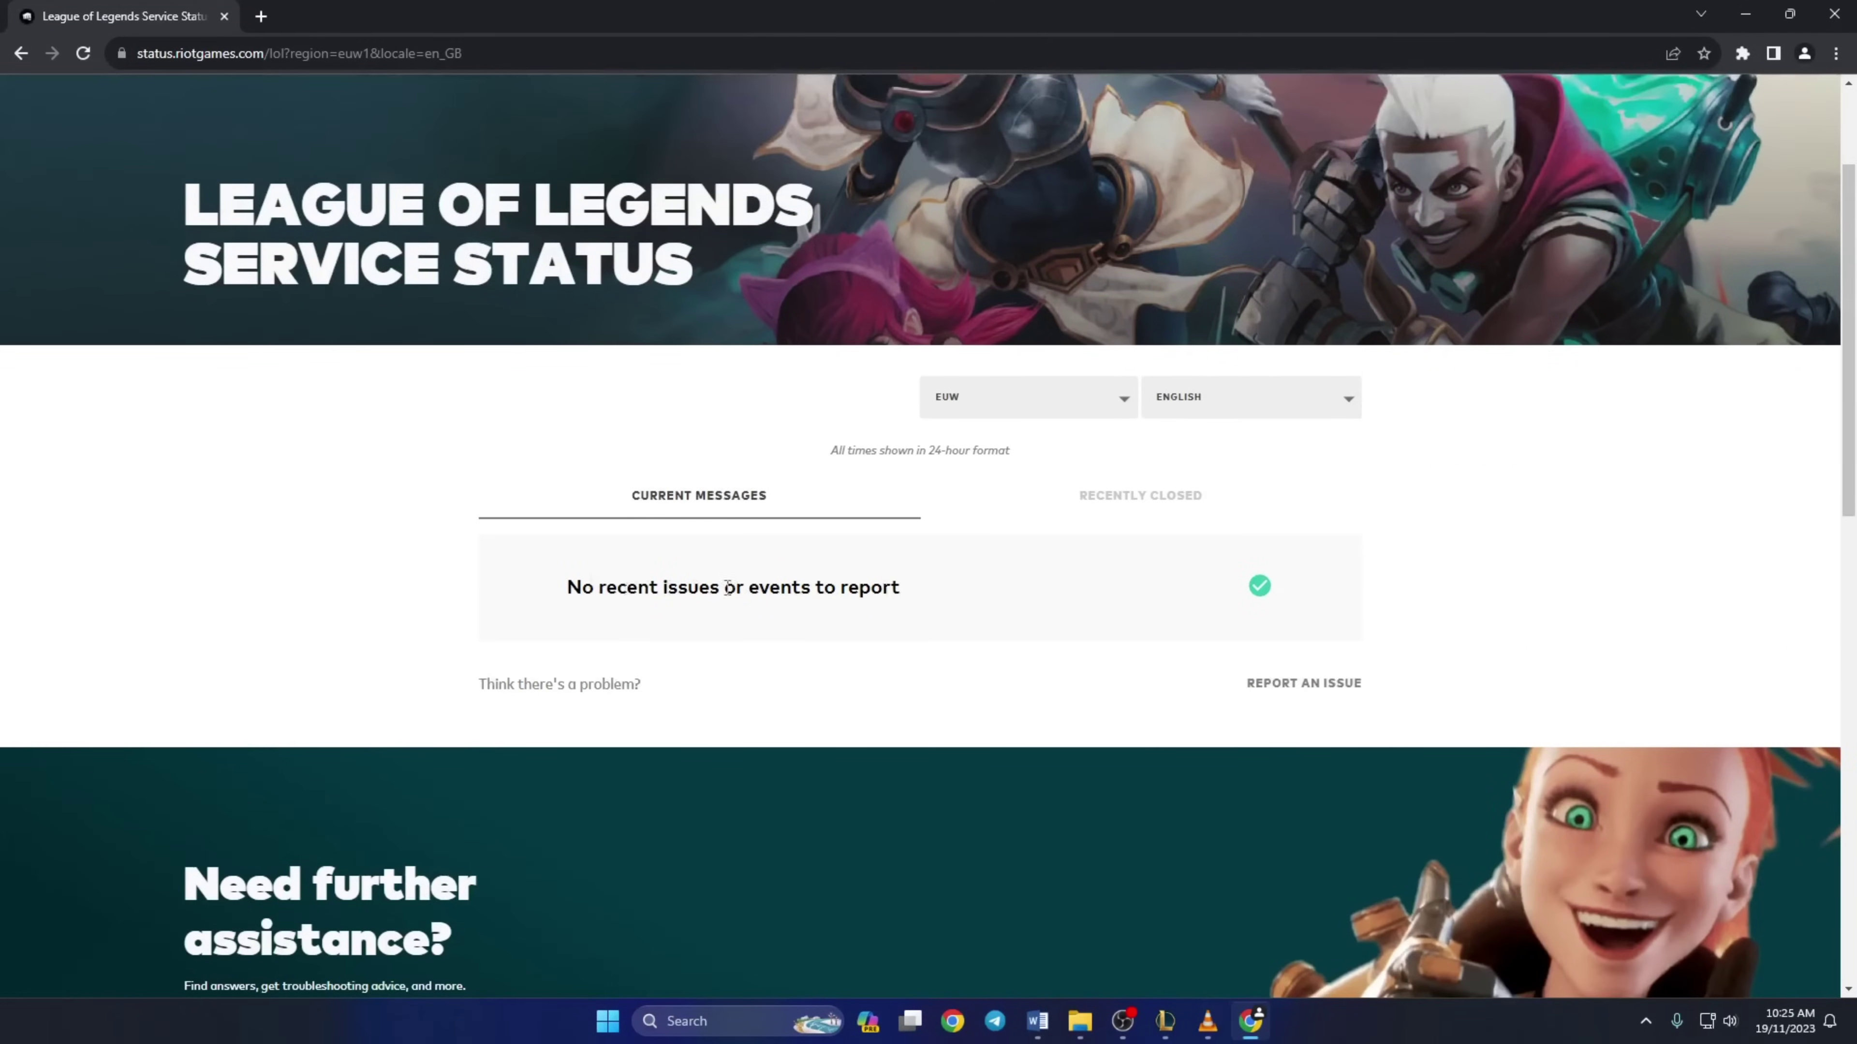
{"action": "scroll", "coordinate": [753, 650], "scroll_direction": "up", "scroll_amount": 1}
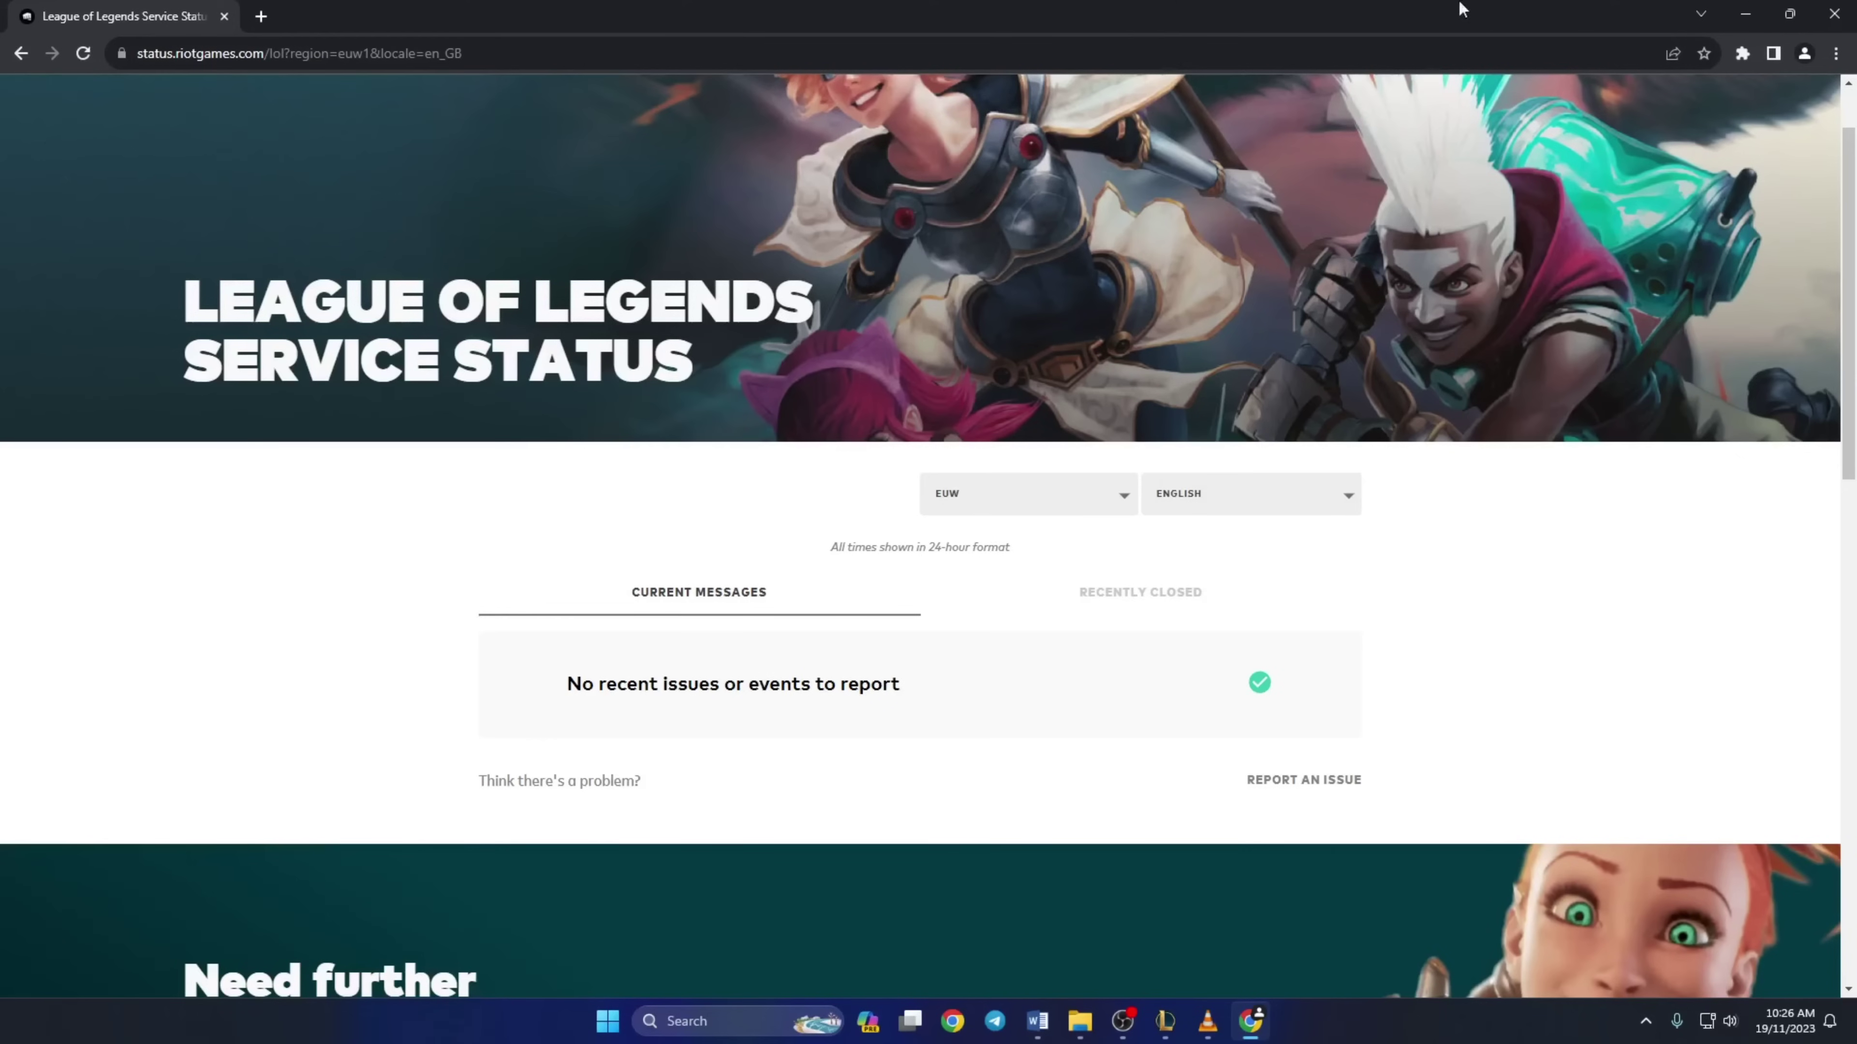
- Close Chrome and find 'firewall' in Windows Search to reach the allowed apps list
{"action": "left_click", "coordinate": [1834, 13]}
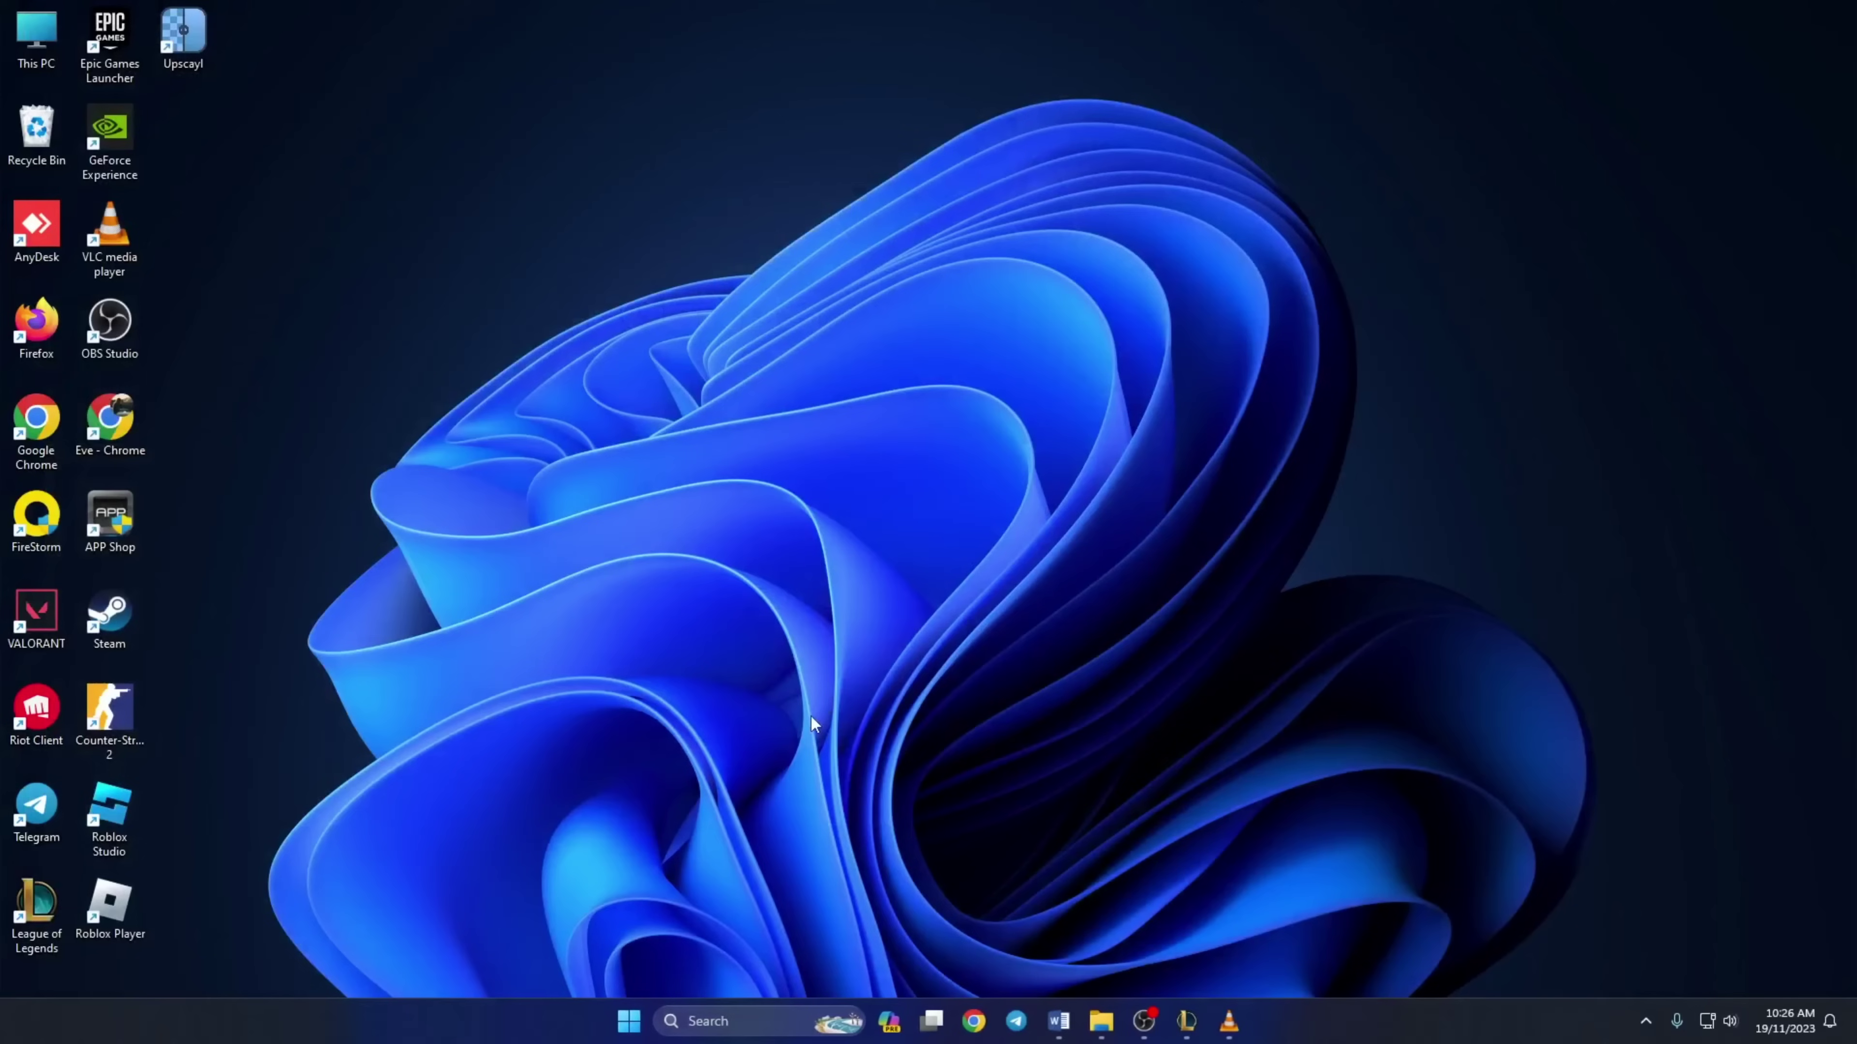
{"action": "key", "text": "super+s"}
{"action": "type", "text": "firewall"}
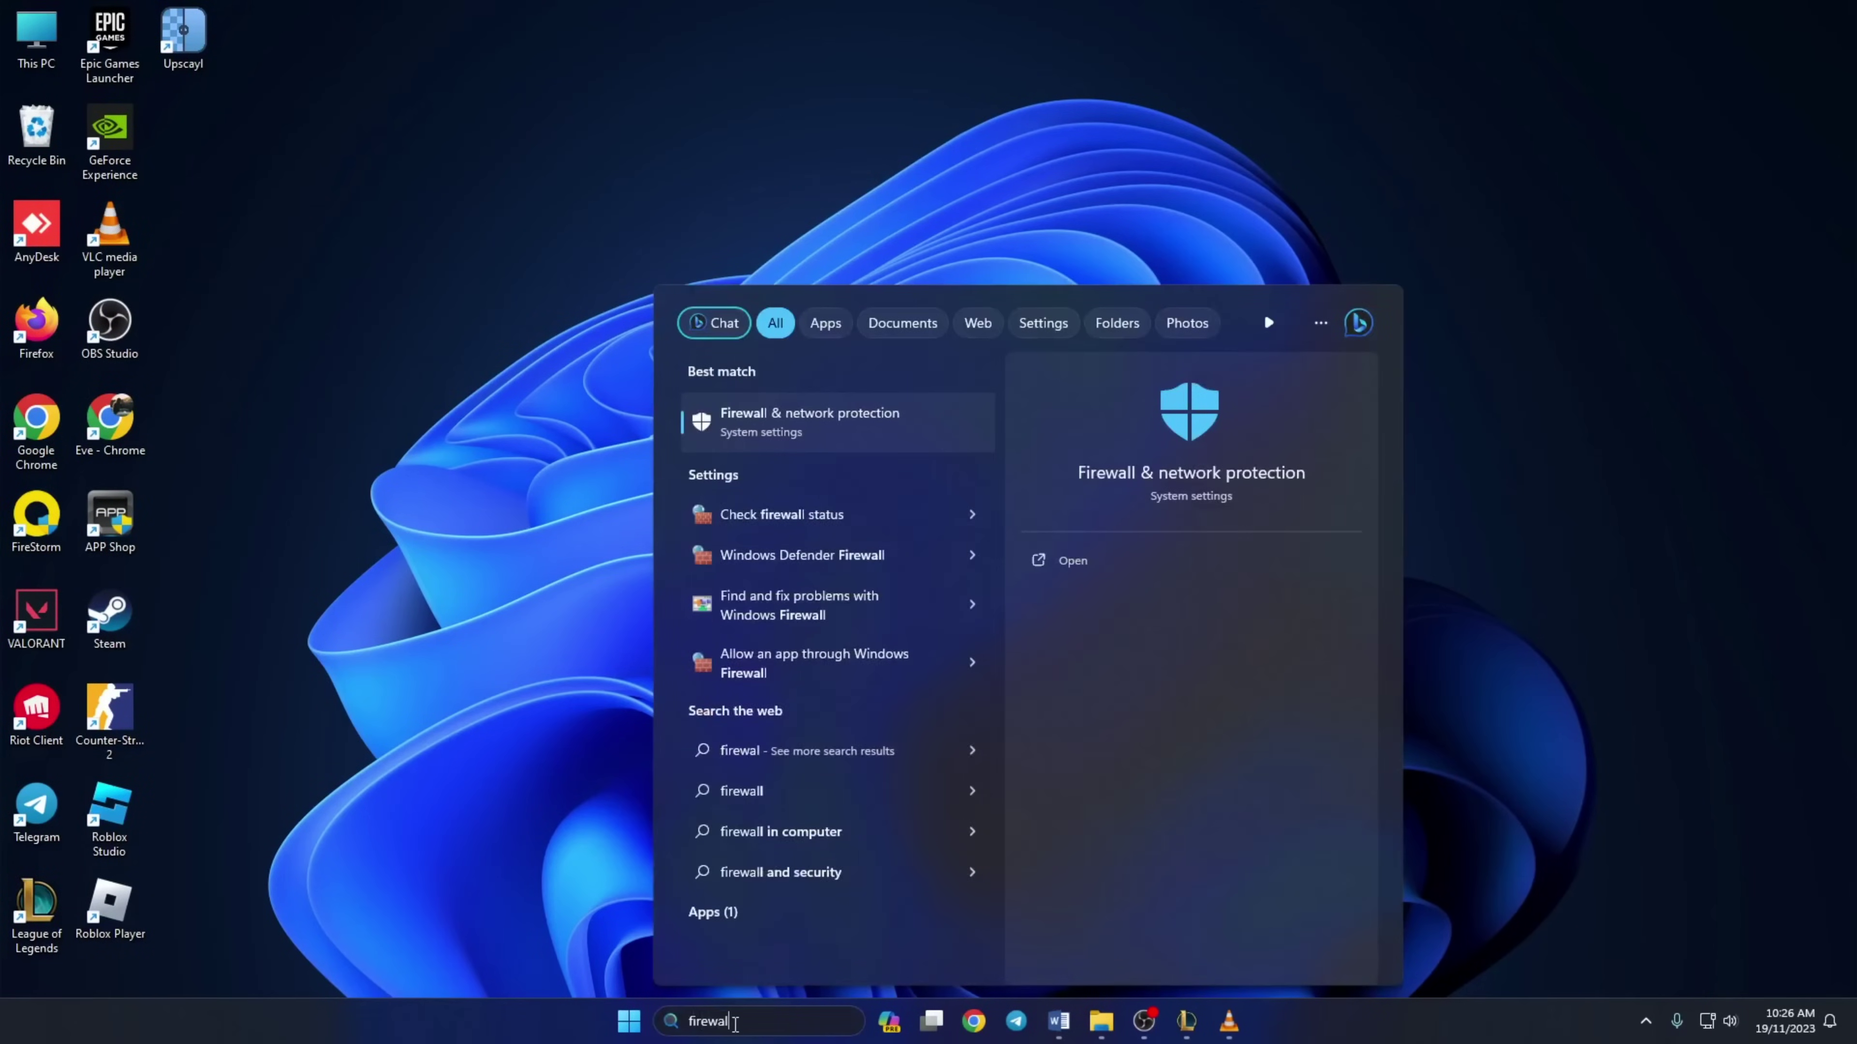
{"action": "left_click", "coordinate": [858, 429]}
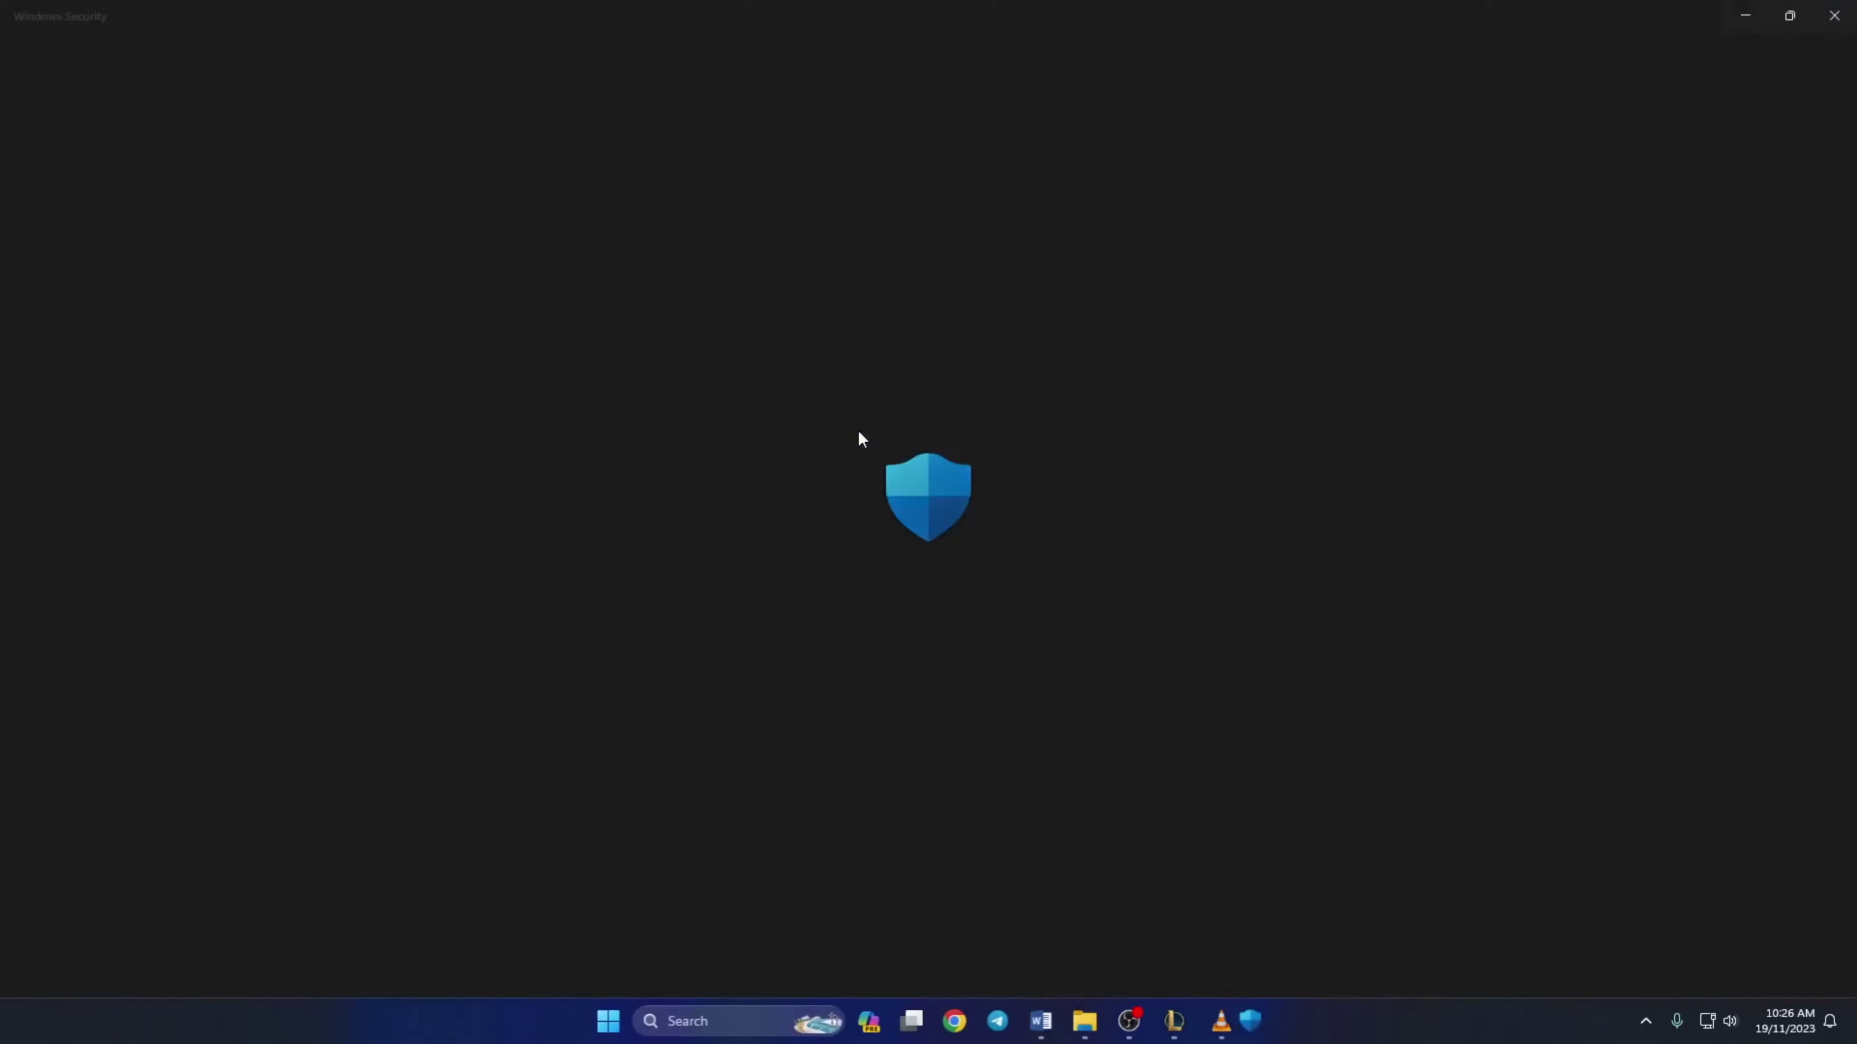
{"action": "left_click", "coordinate": [410, 490]}
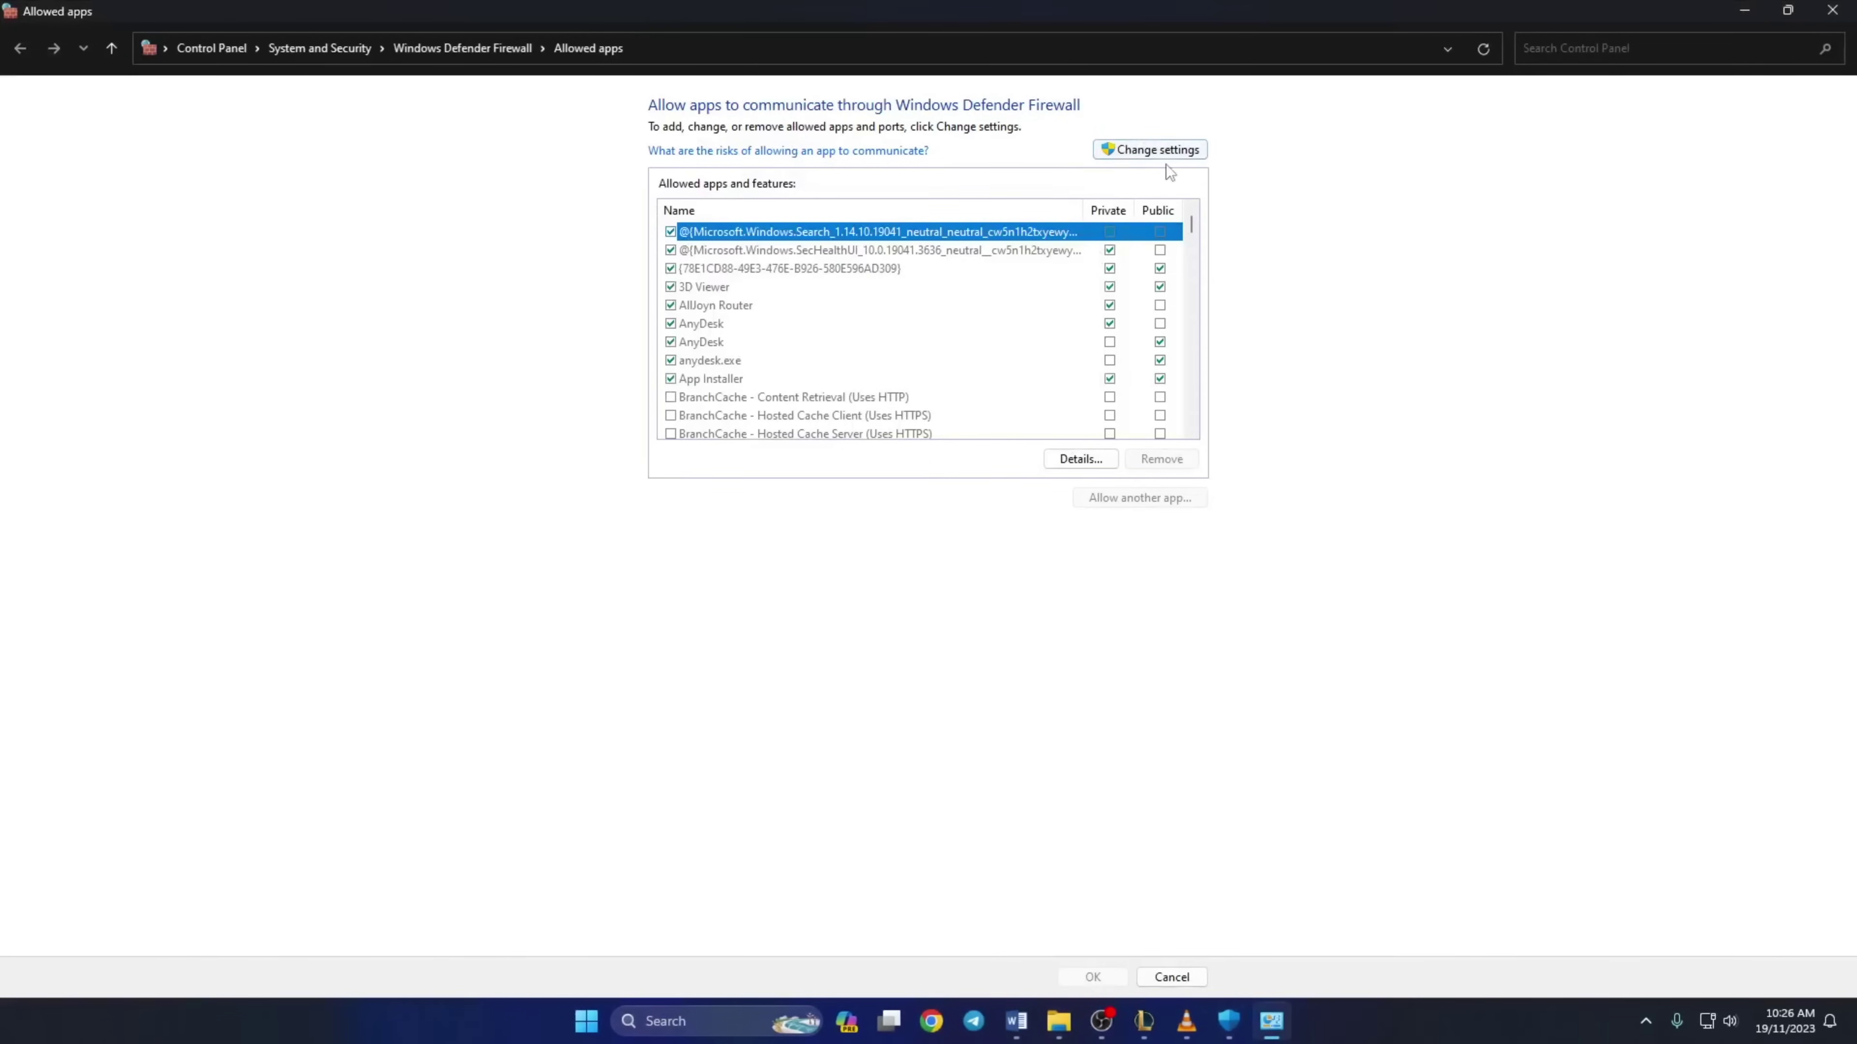
- Choose LeagueClient from H:\All Games\Riot Games\League of Legends as another allowed app
{"action": "left_click", "coordinate": [1153, 151]}
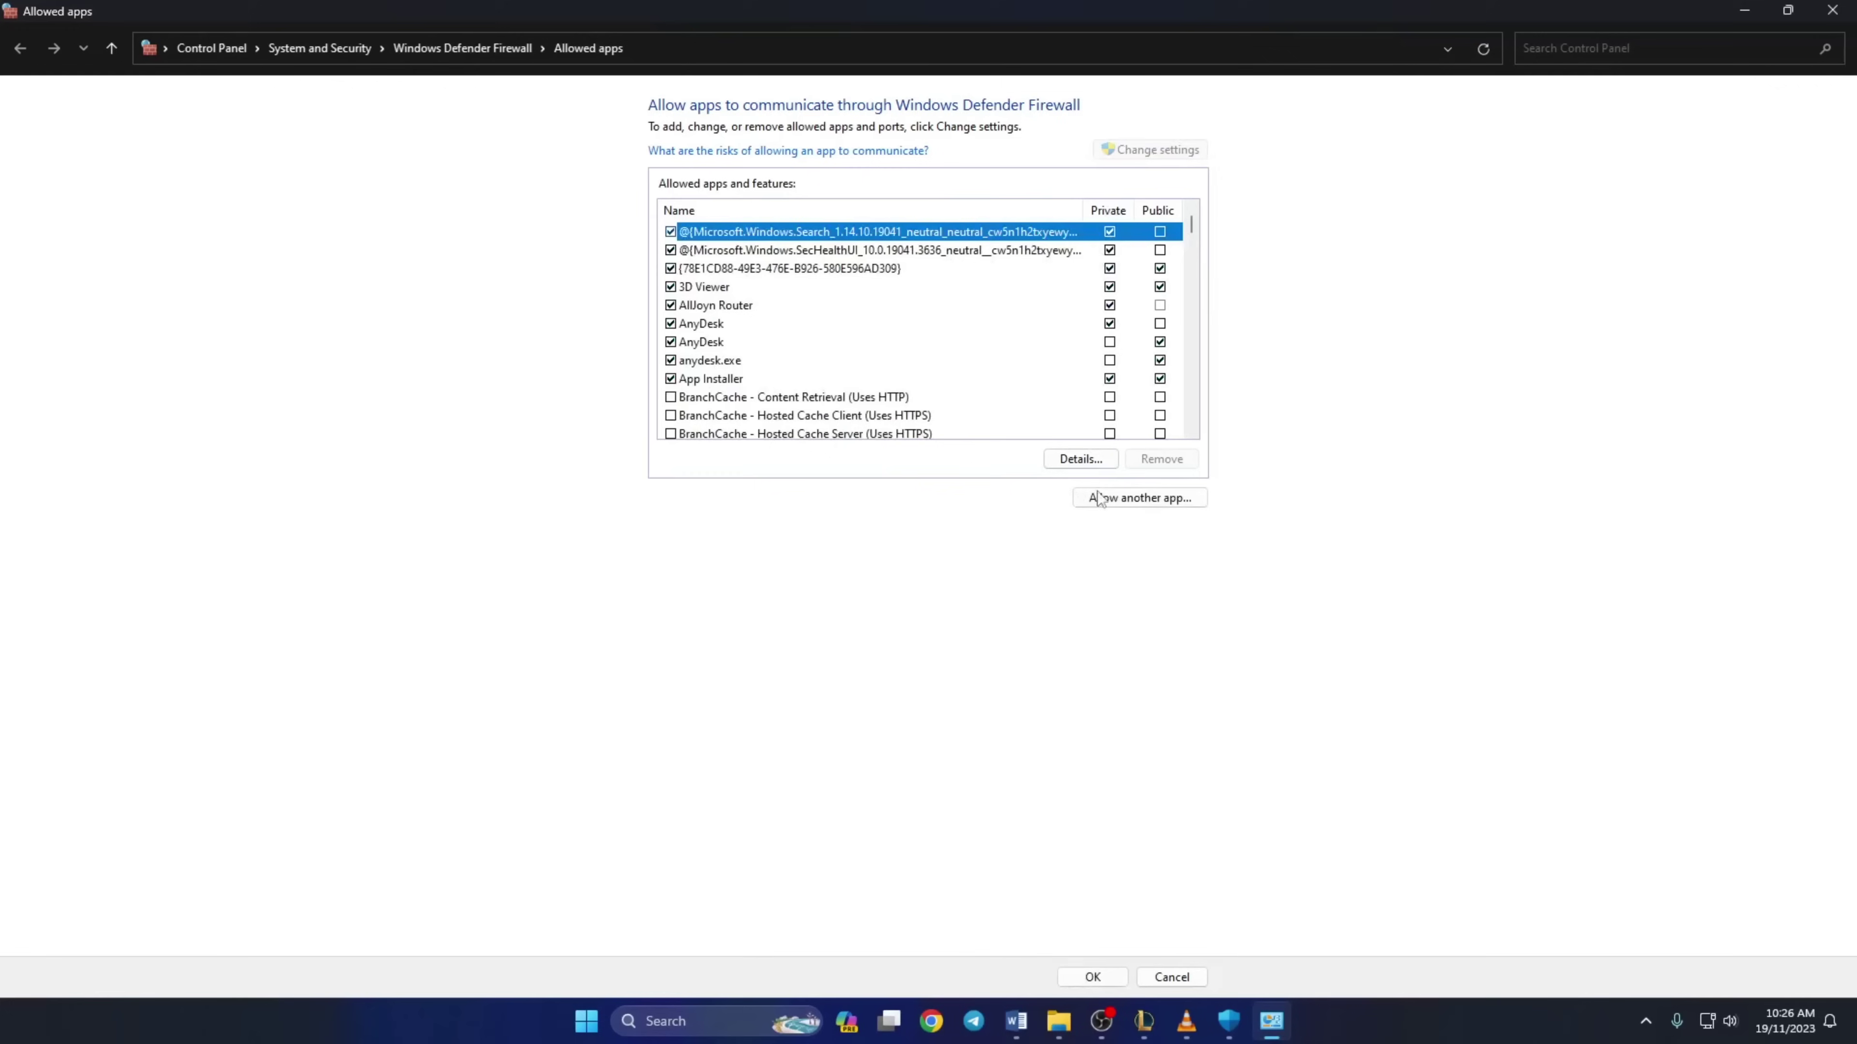
{"action": "left_click", "coordinate": [1147, 502]}
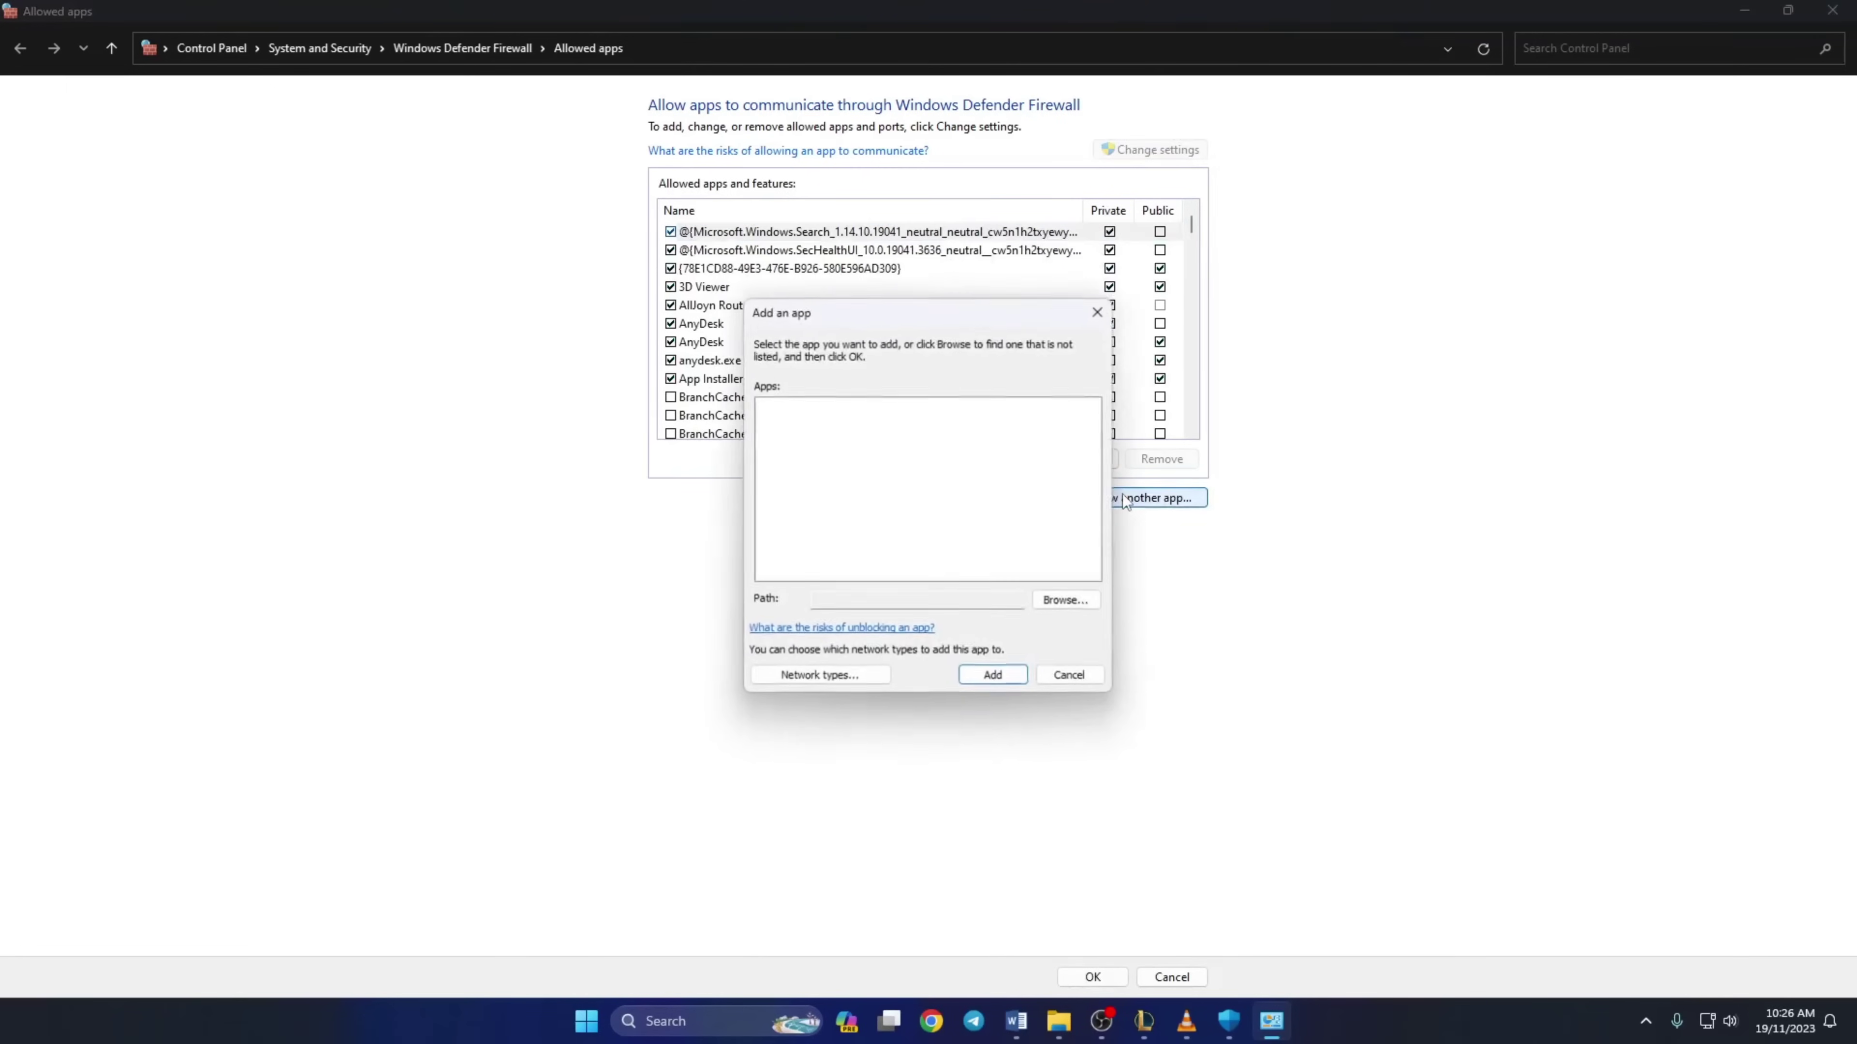
{"action": "left_click", "coordinate": [1066, 605]}
{"action": "left_click", "coordinate": [848, 702]}
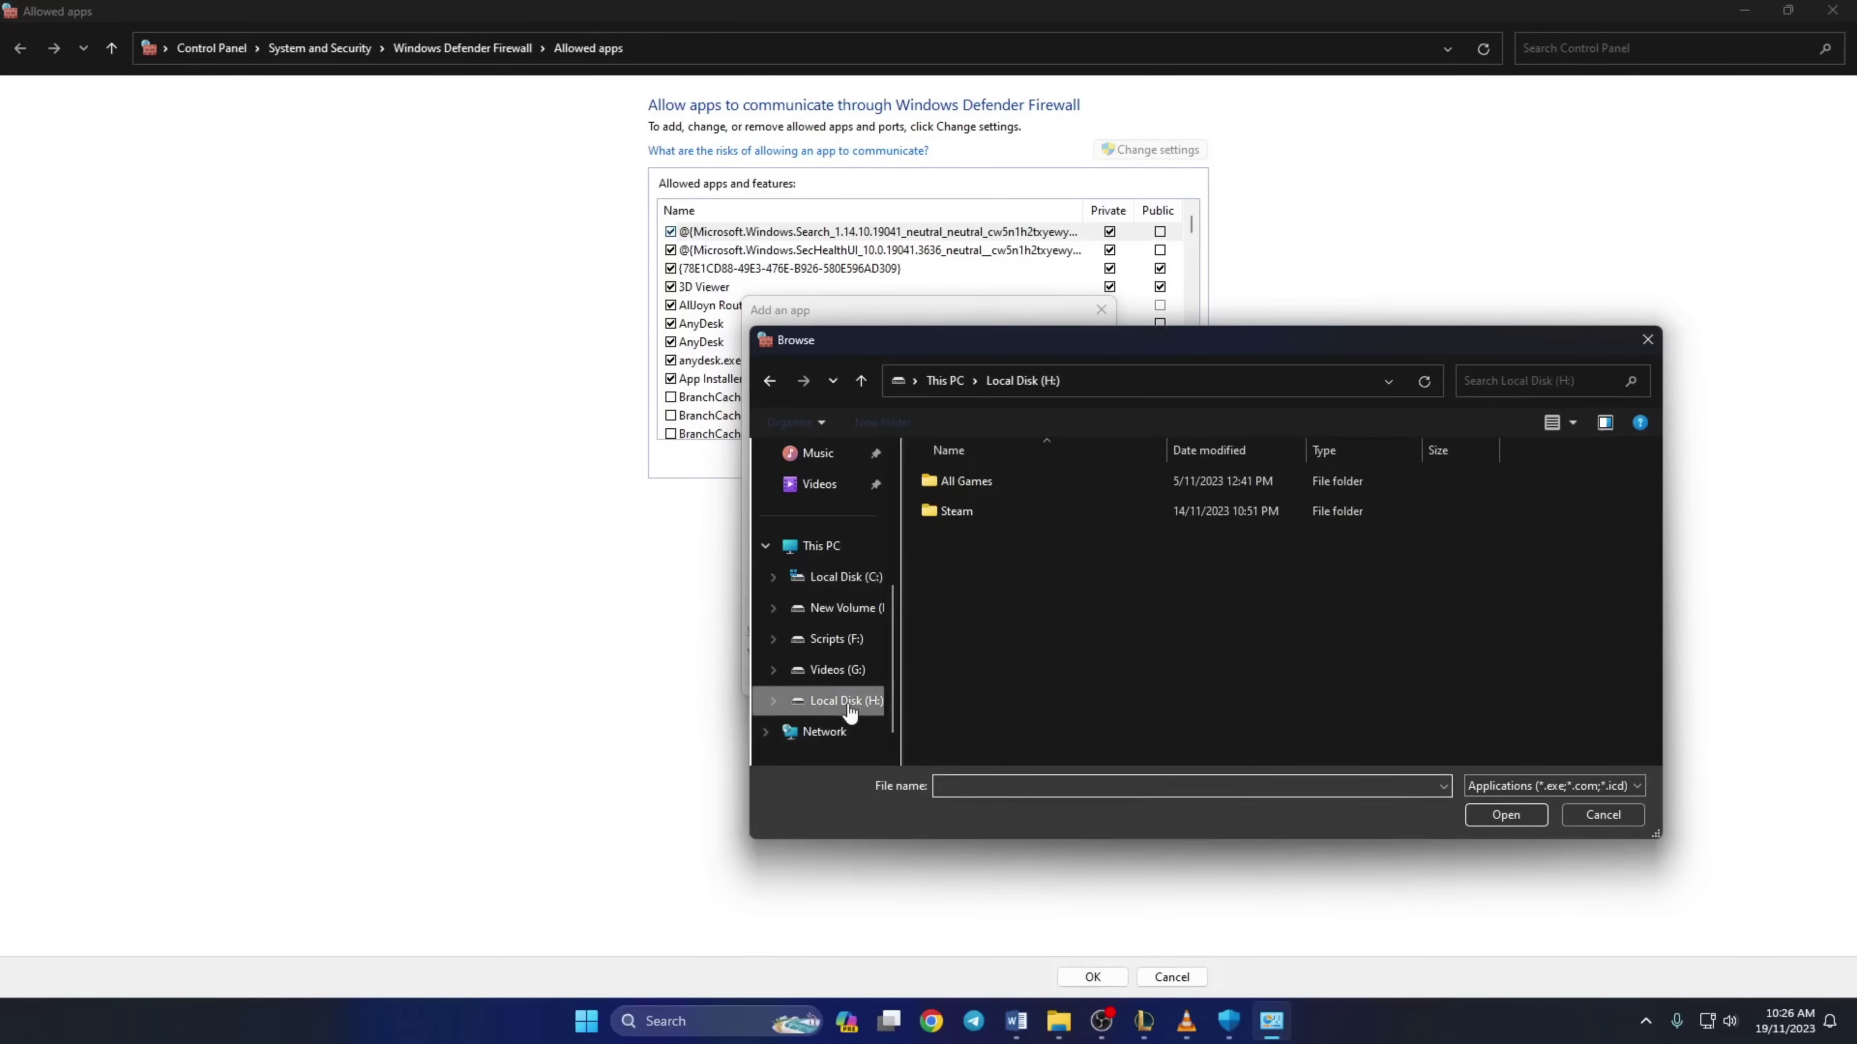
{"action": "double_click", "coordinate": [989, 484]}
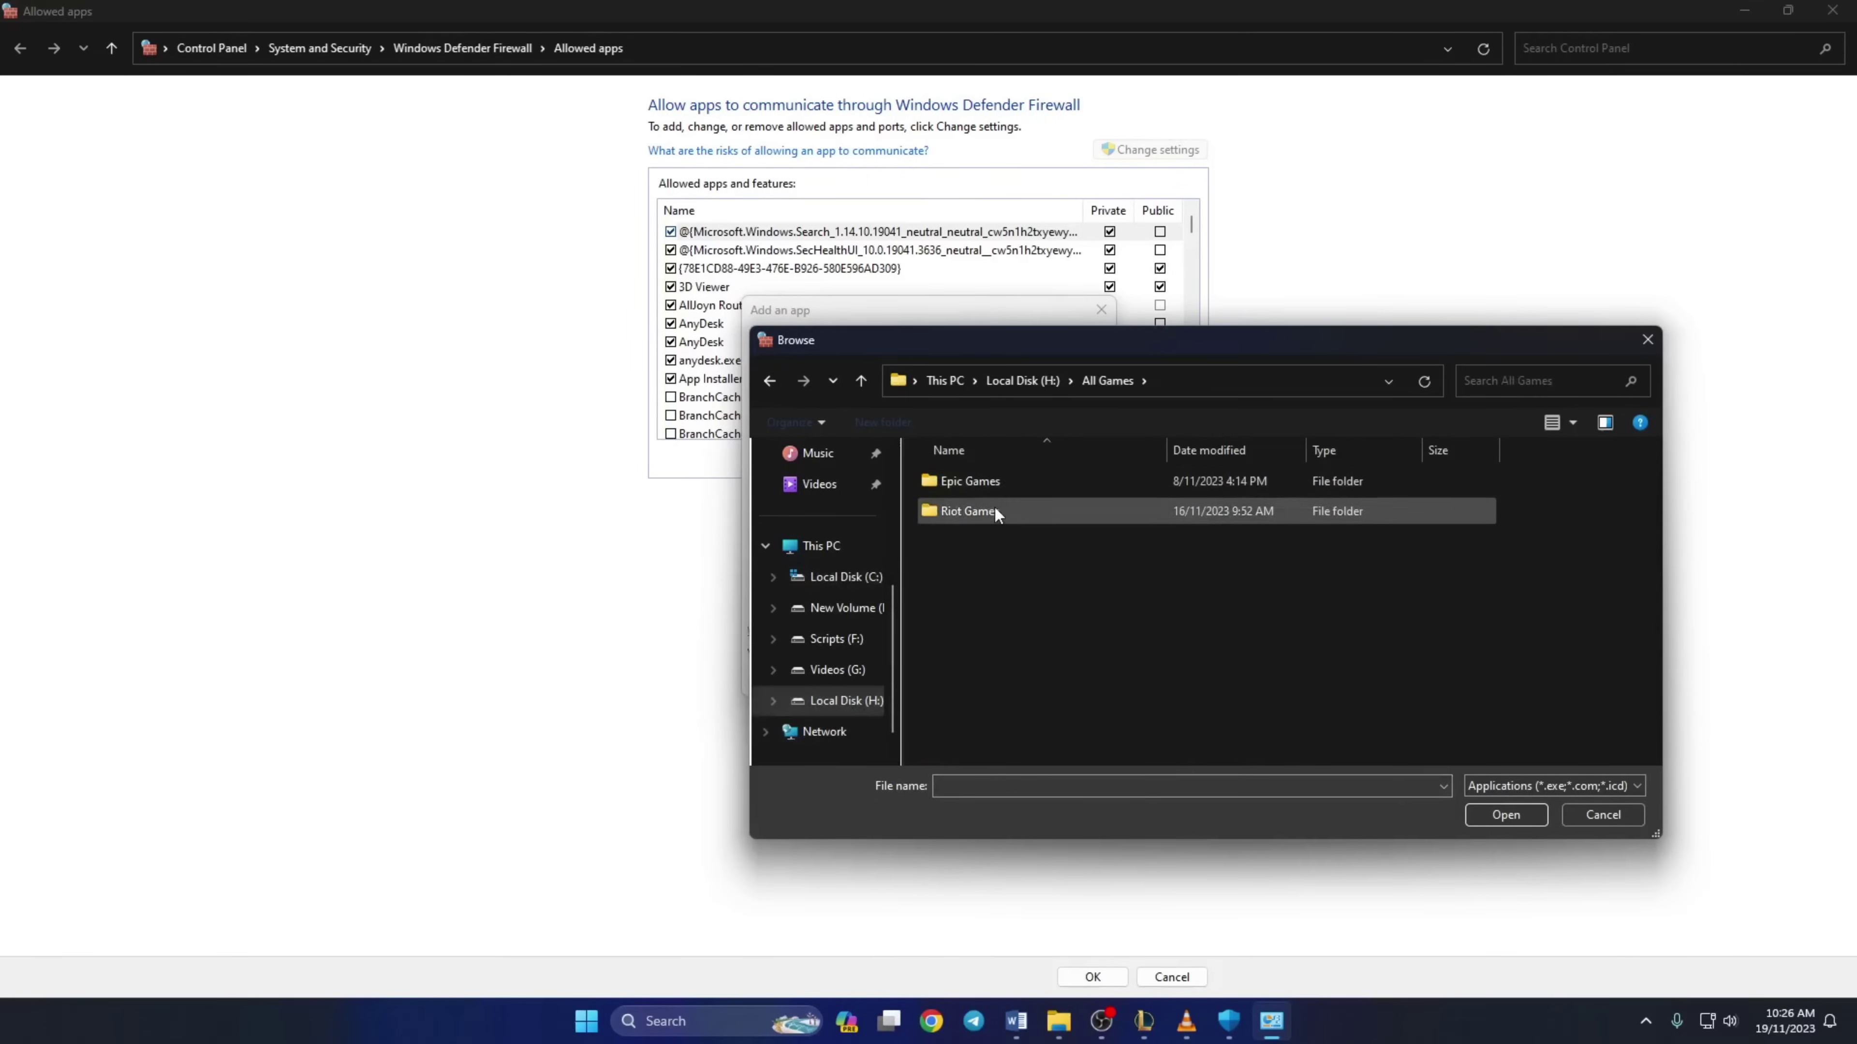
{"action": "double_click", "coordinate": [994, 509]}
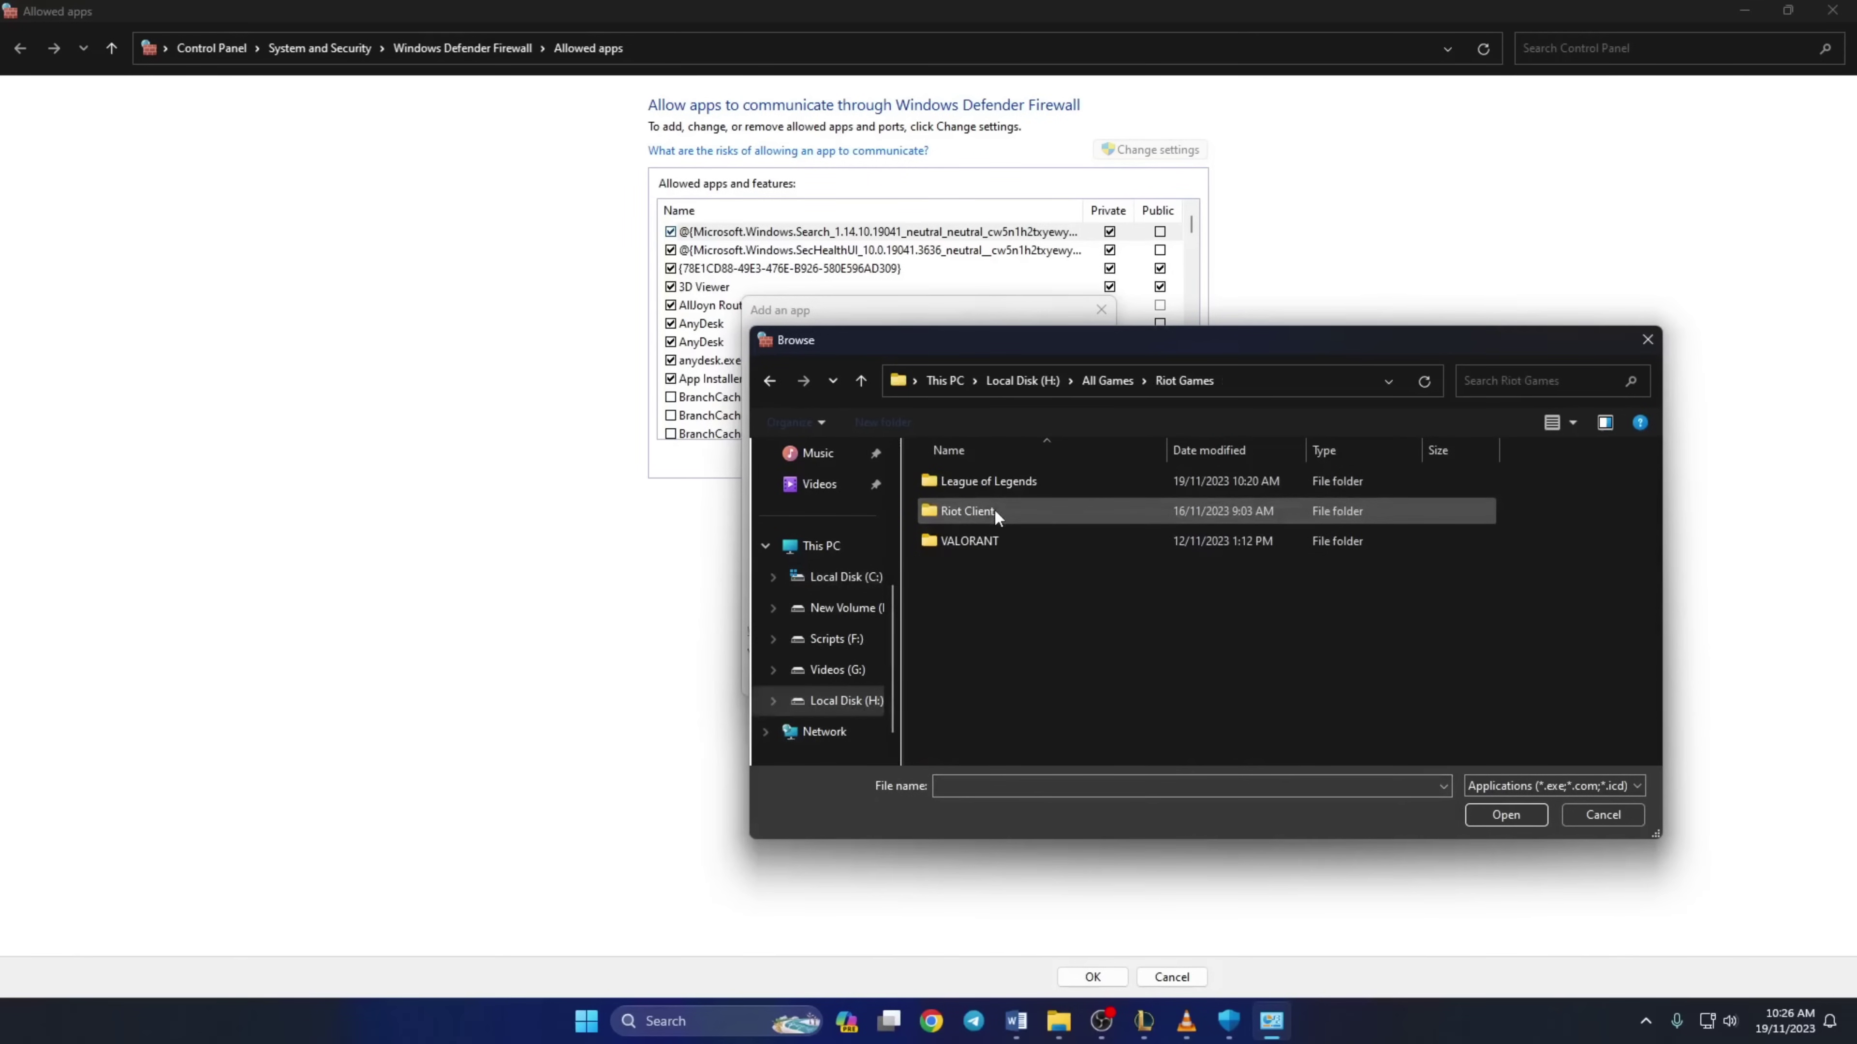
{"action": "double_click", "coordinate": [1021, 479]}
{"action": "left_click", "coordinate": [1024, 660]}
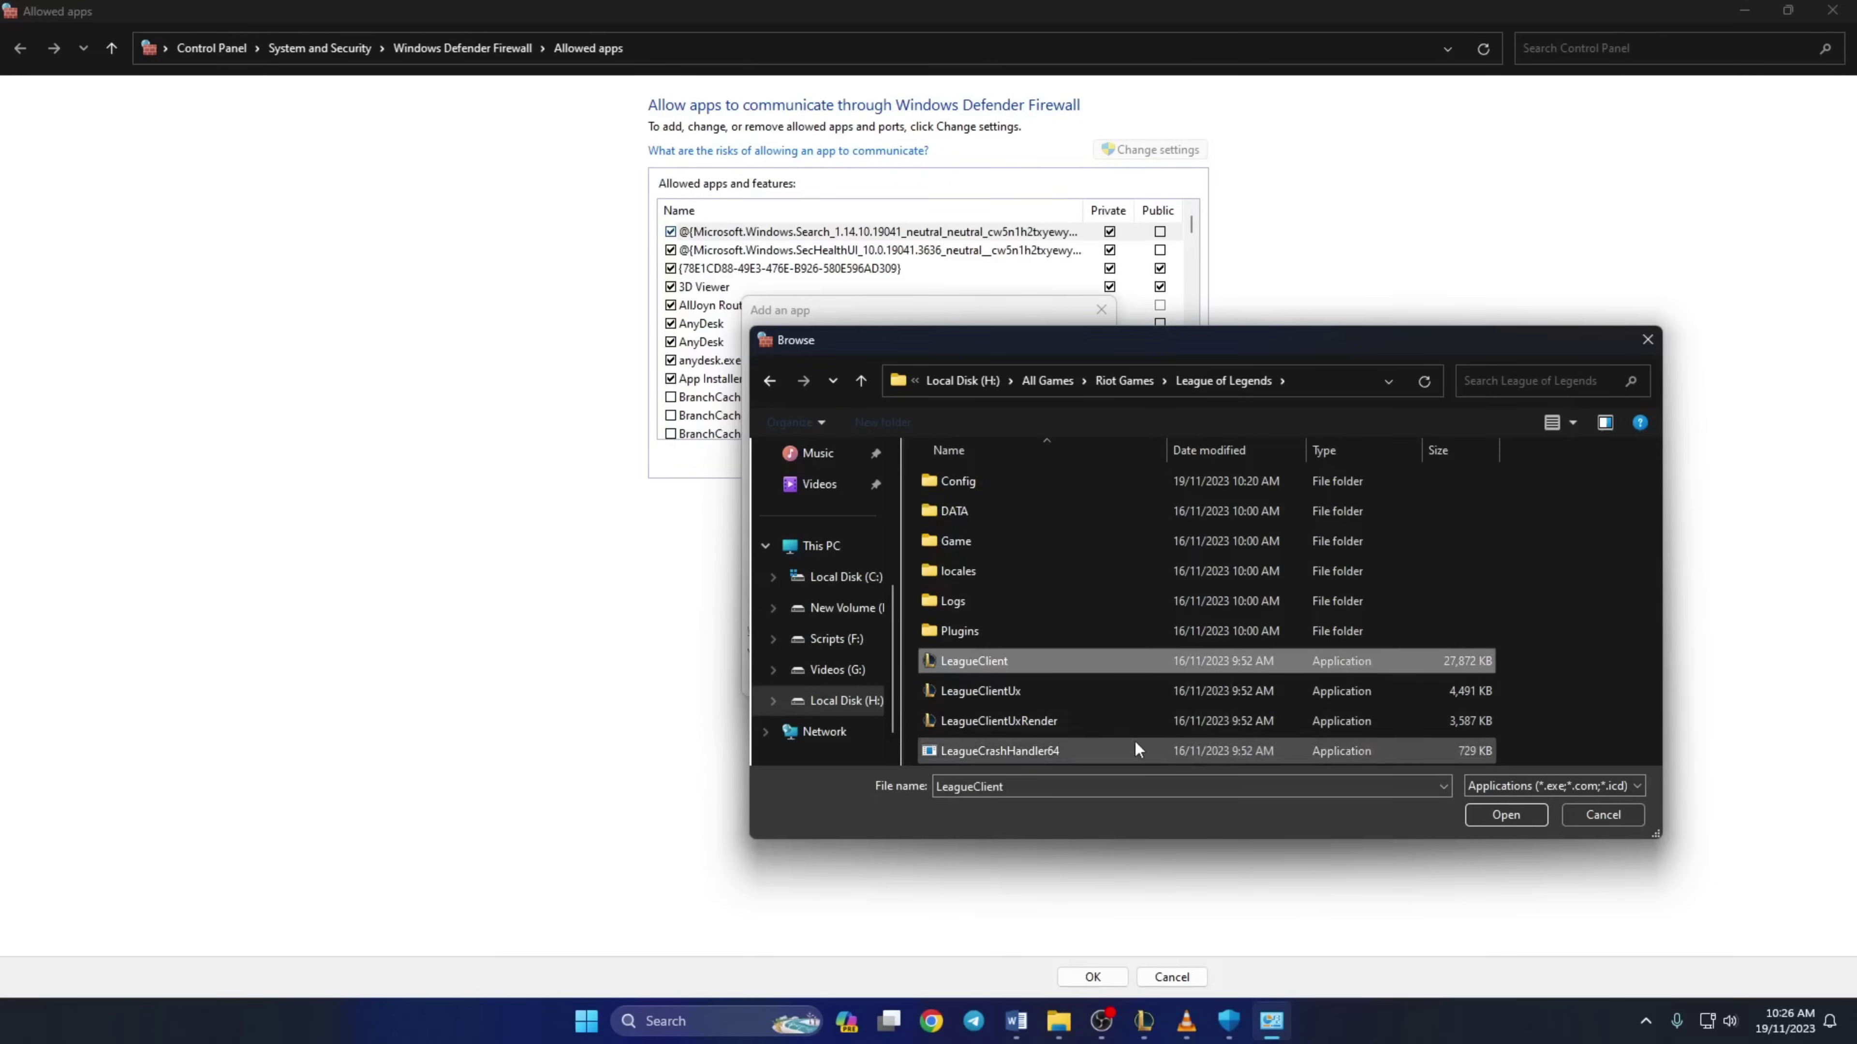
{"action": "left_click", "coordinate": [1505, 814]}
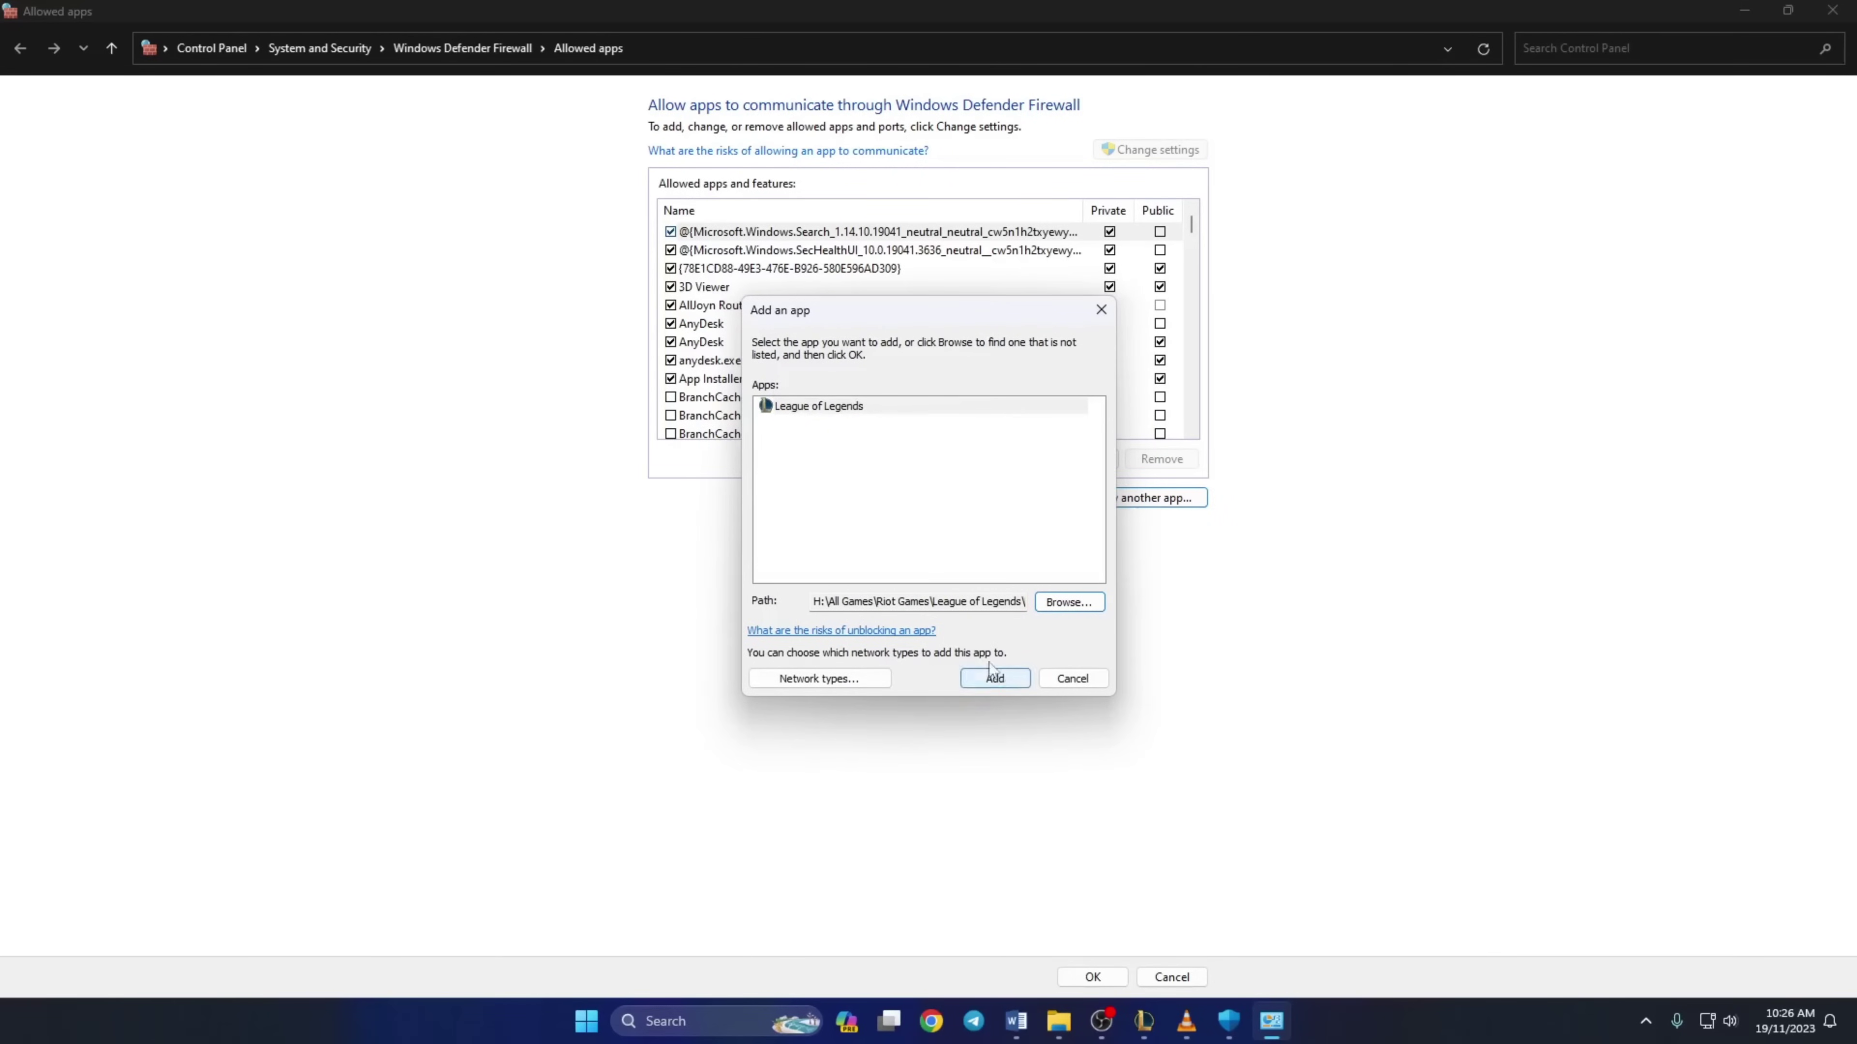
- Add League of Legends to the allowed apps and also allow it on public networks
{"action": "left_click", "coordinate": [991, 676]}
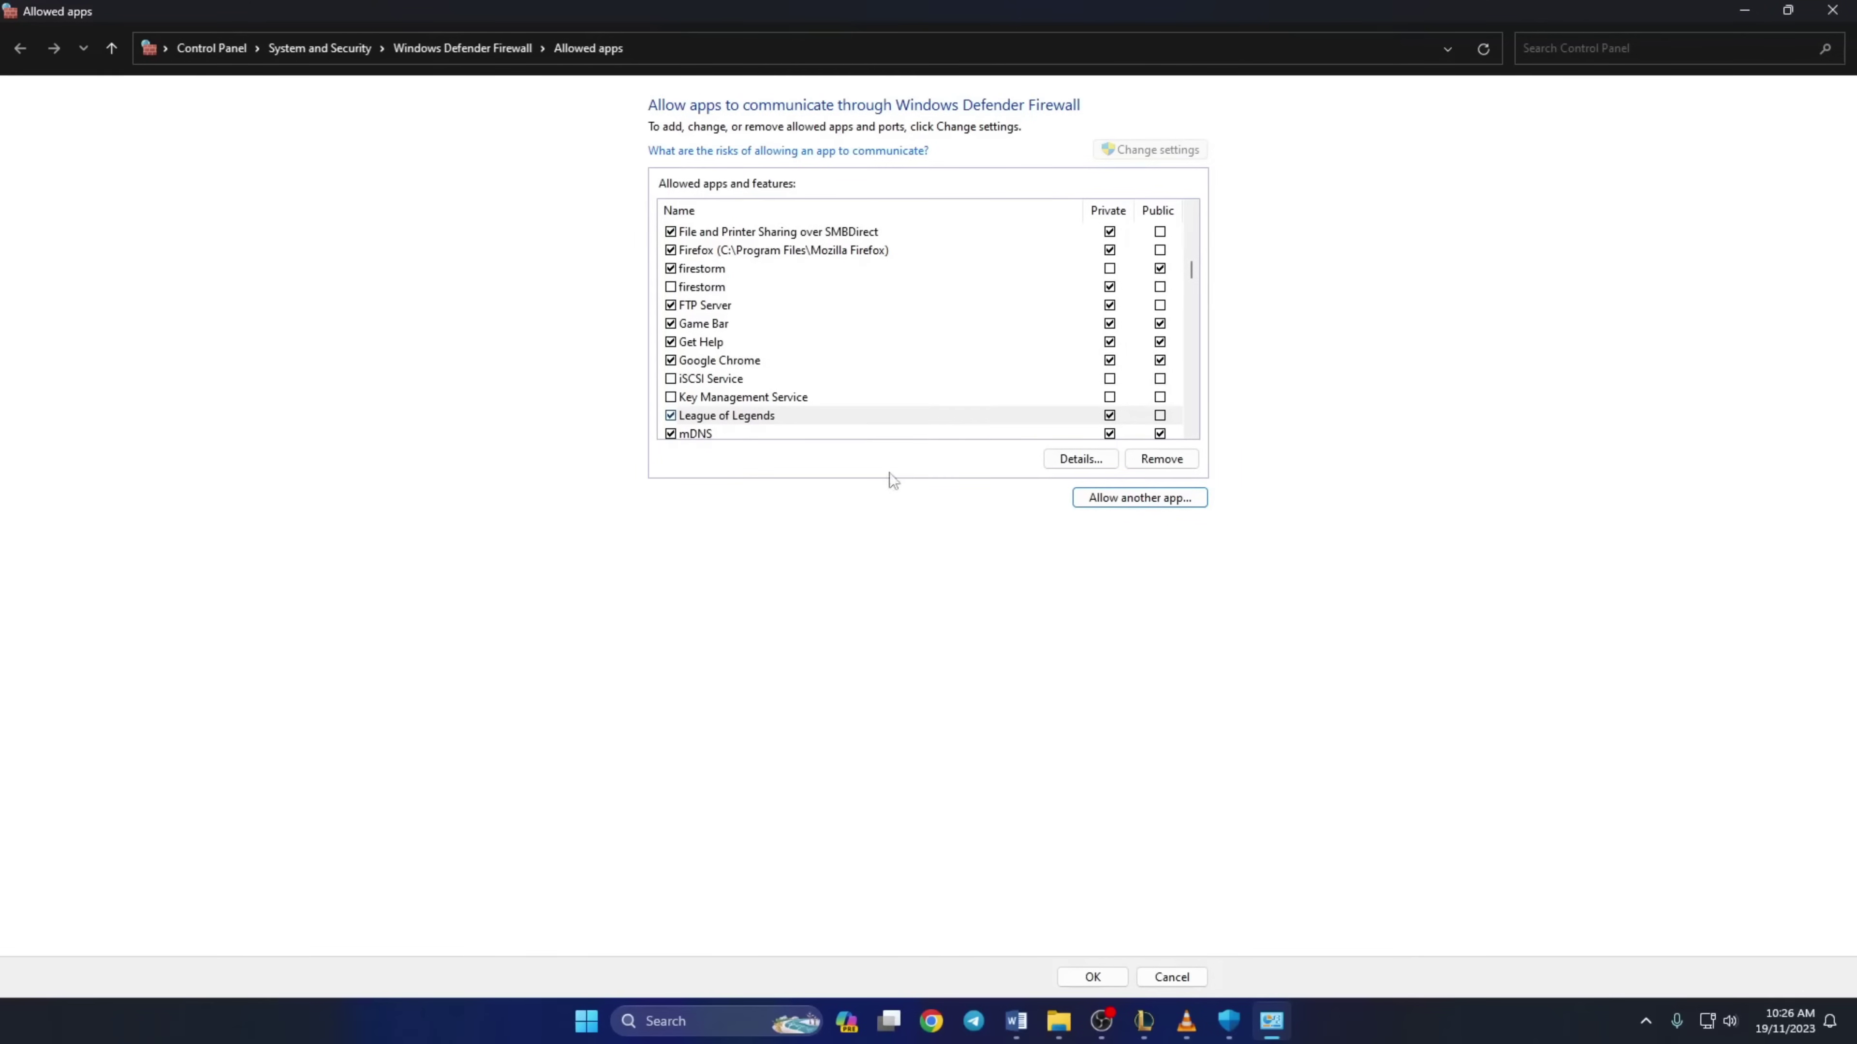
{"action": "scroll", "coordinate": [881, 408], "scroll_direction": "down", "scroll_amount": 1}
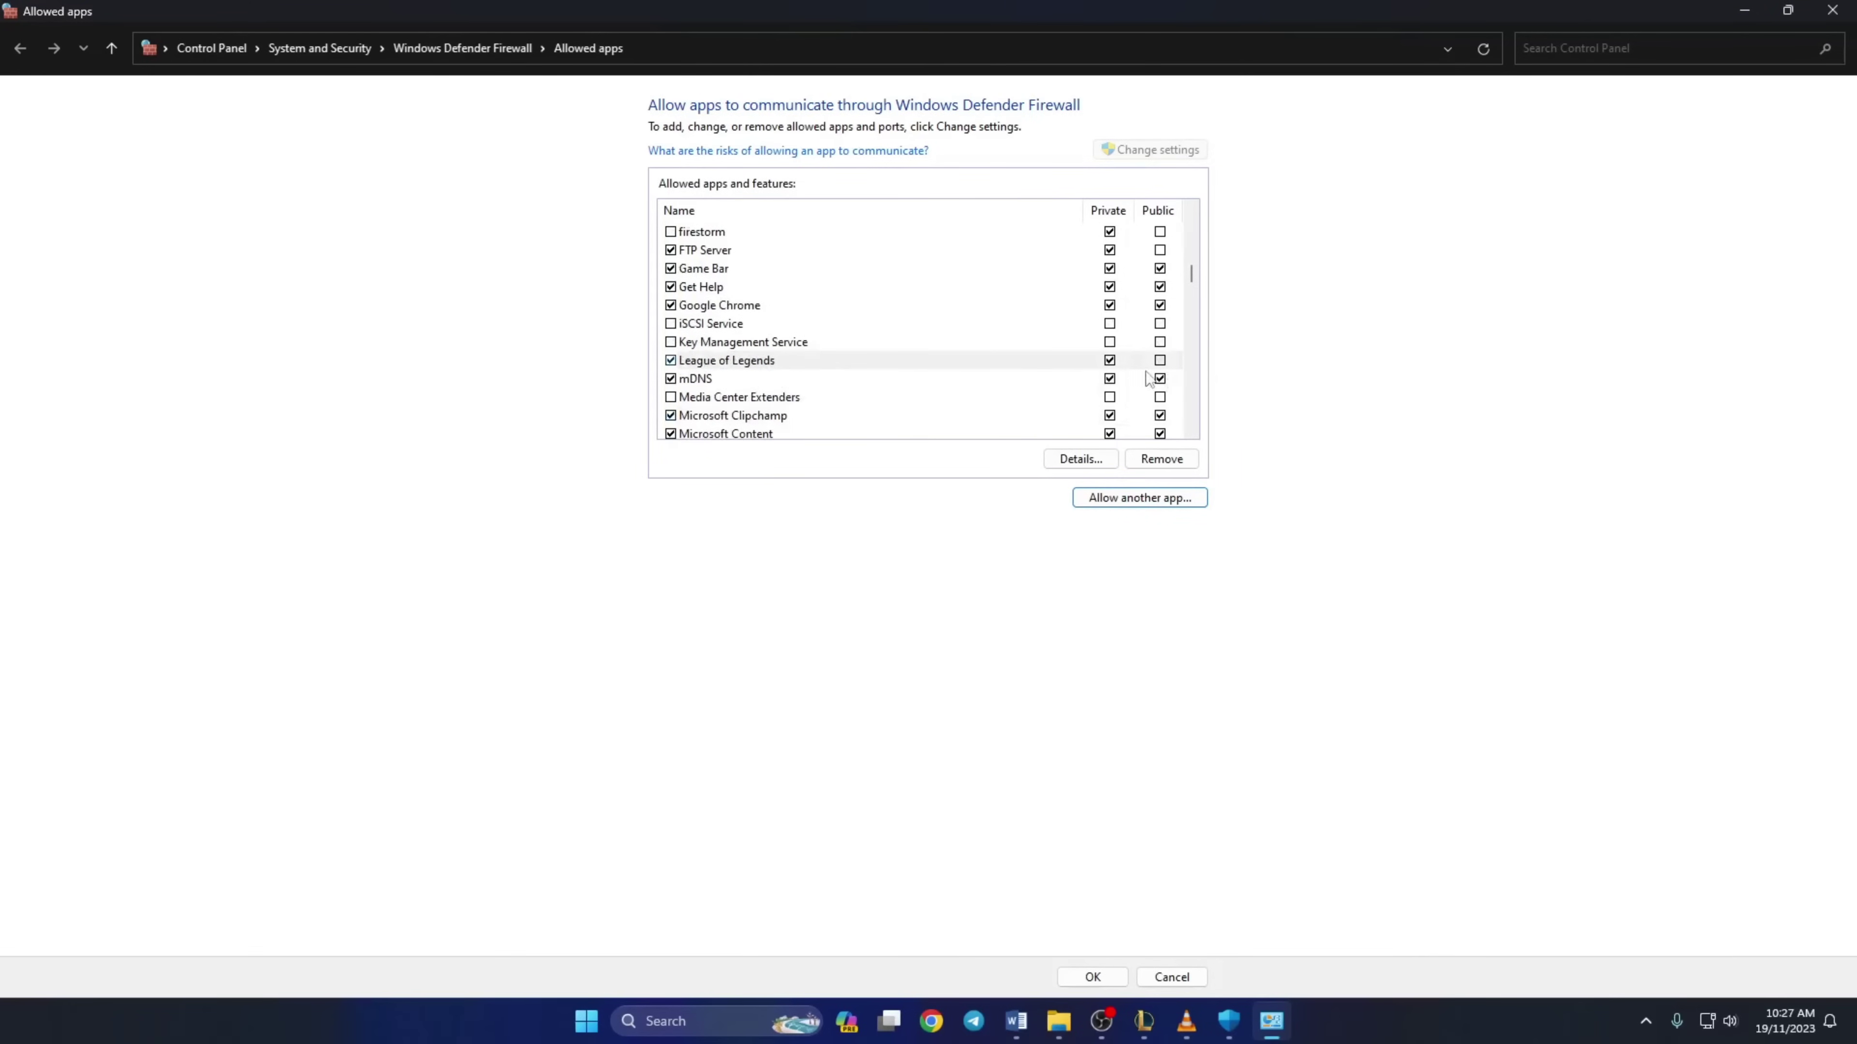
{"action": "left_click", "coordinate": [1159, 362]}
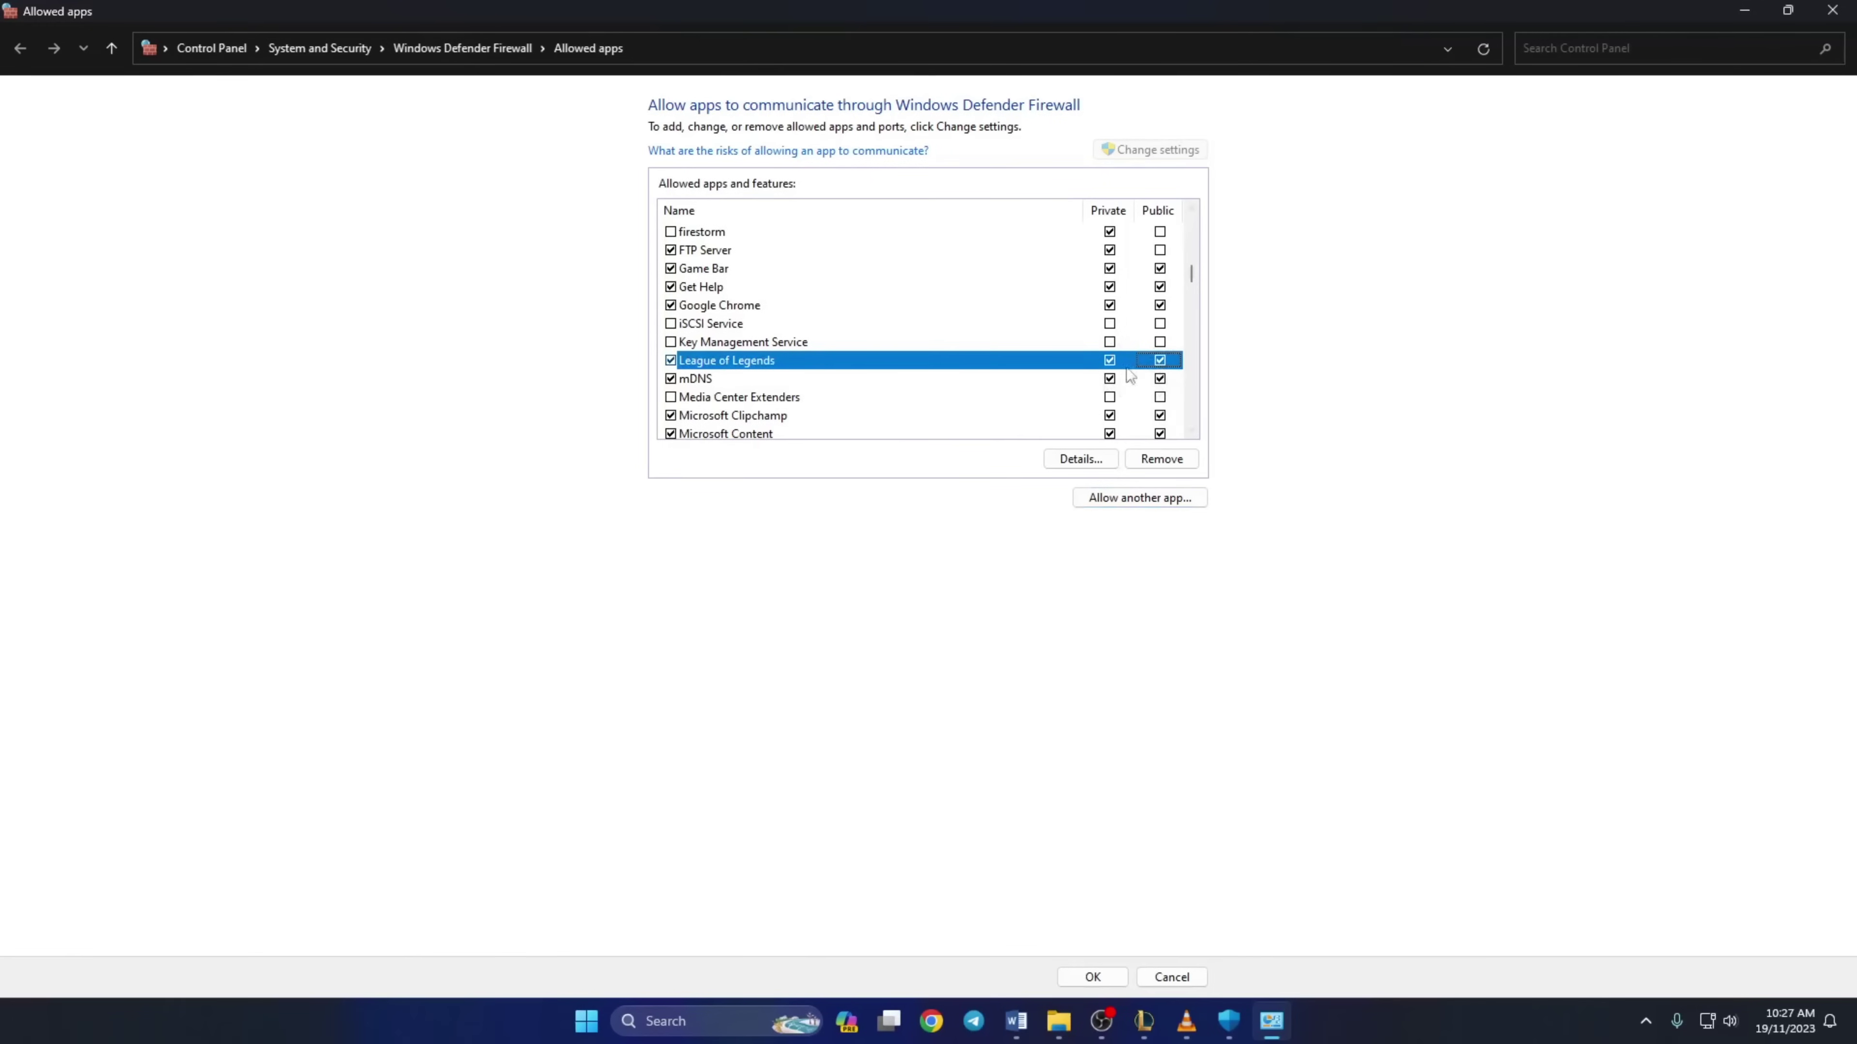
- Close the firewall and Windows Security windows and show the Start menu power options
{"action": "left_click", "coordinate": [1833, 11]}
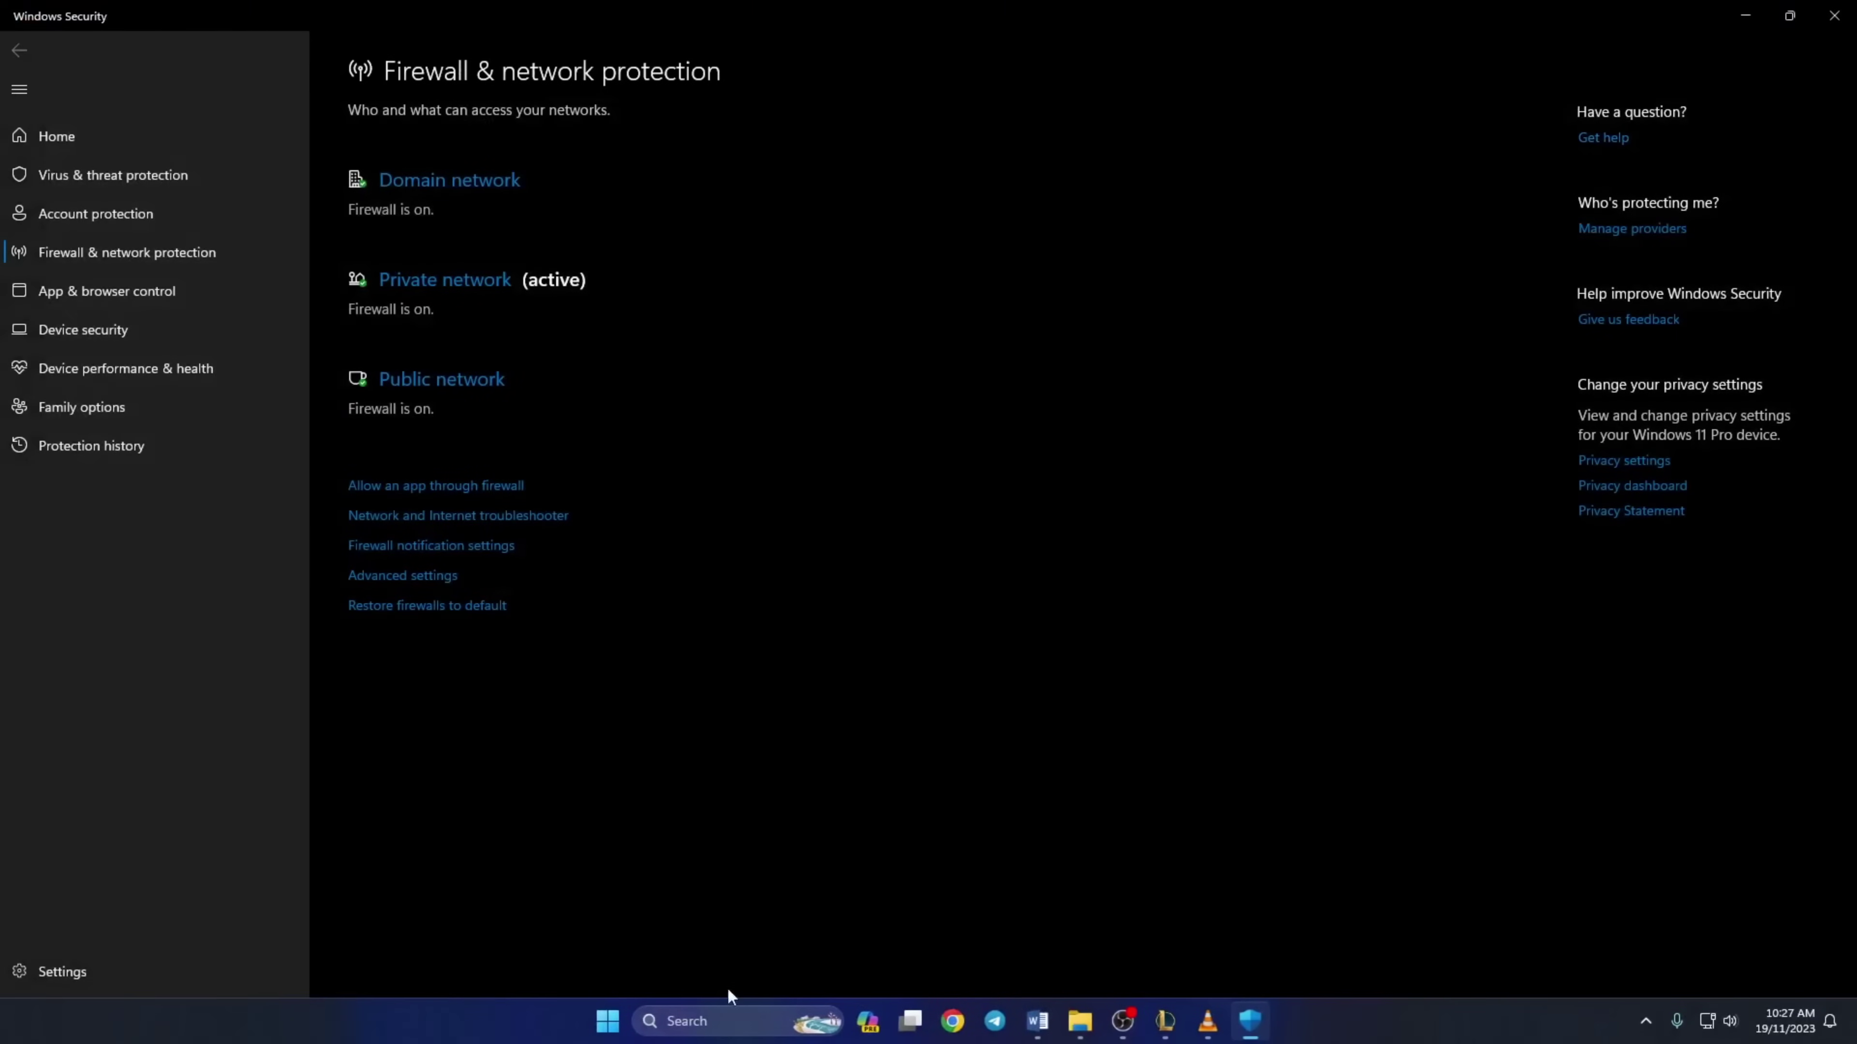
{"action": "left_click", "coordinate": [1832, 14]}
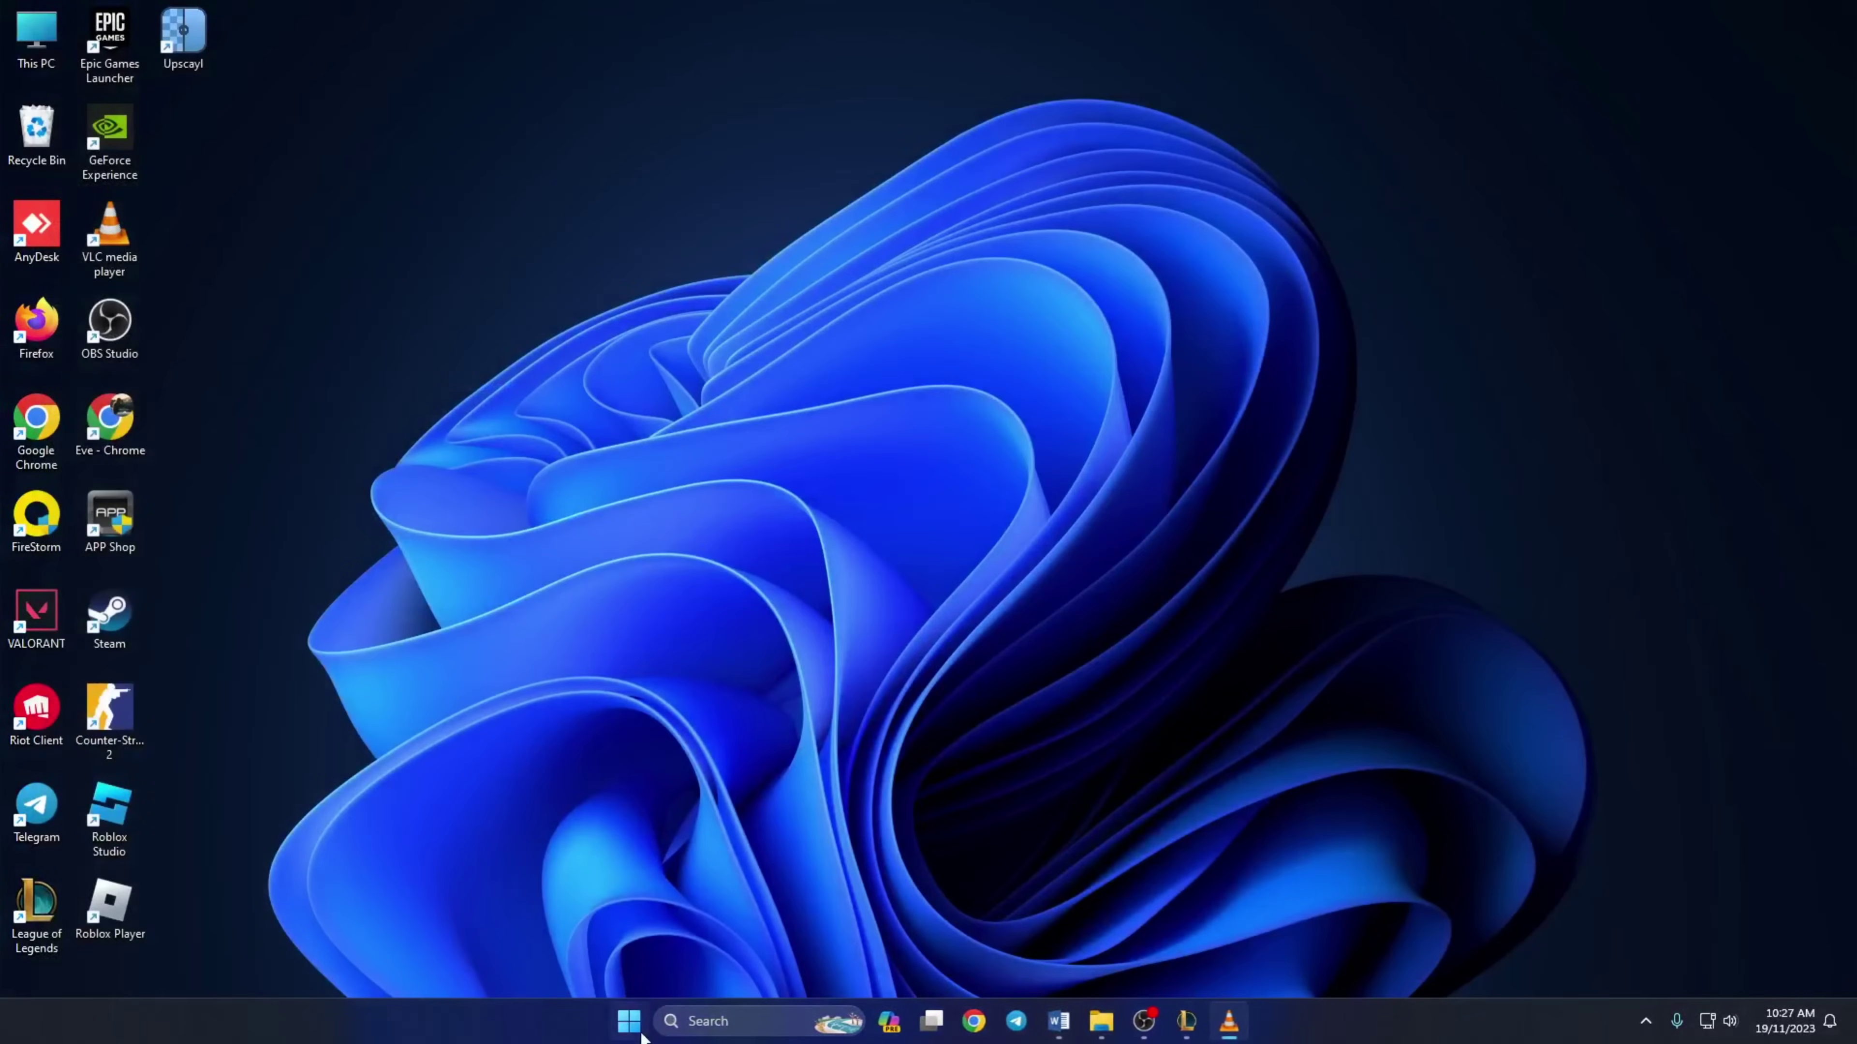
{"action": "left_click", "coordinate": [628, 1020]}
{"action": "left_click", "coordinate": [1169, 959]}
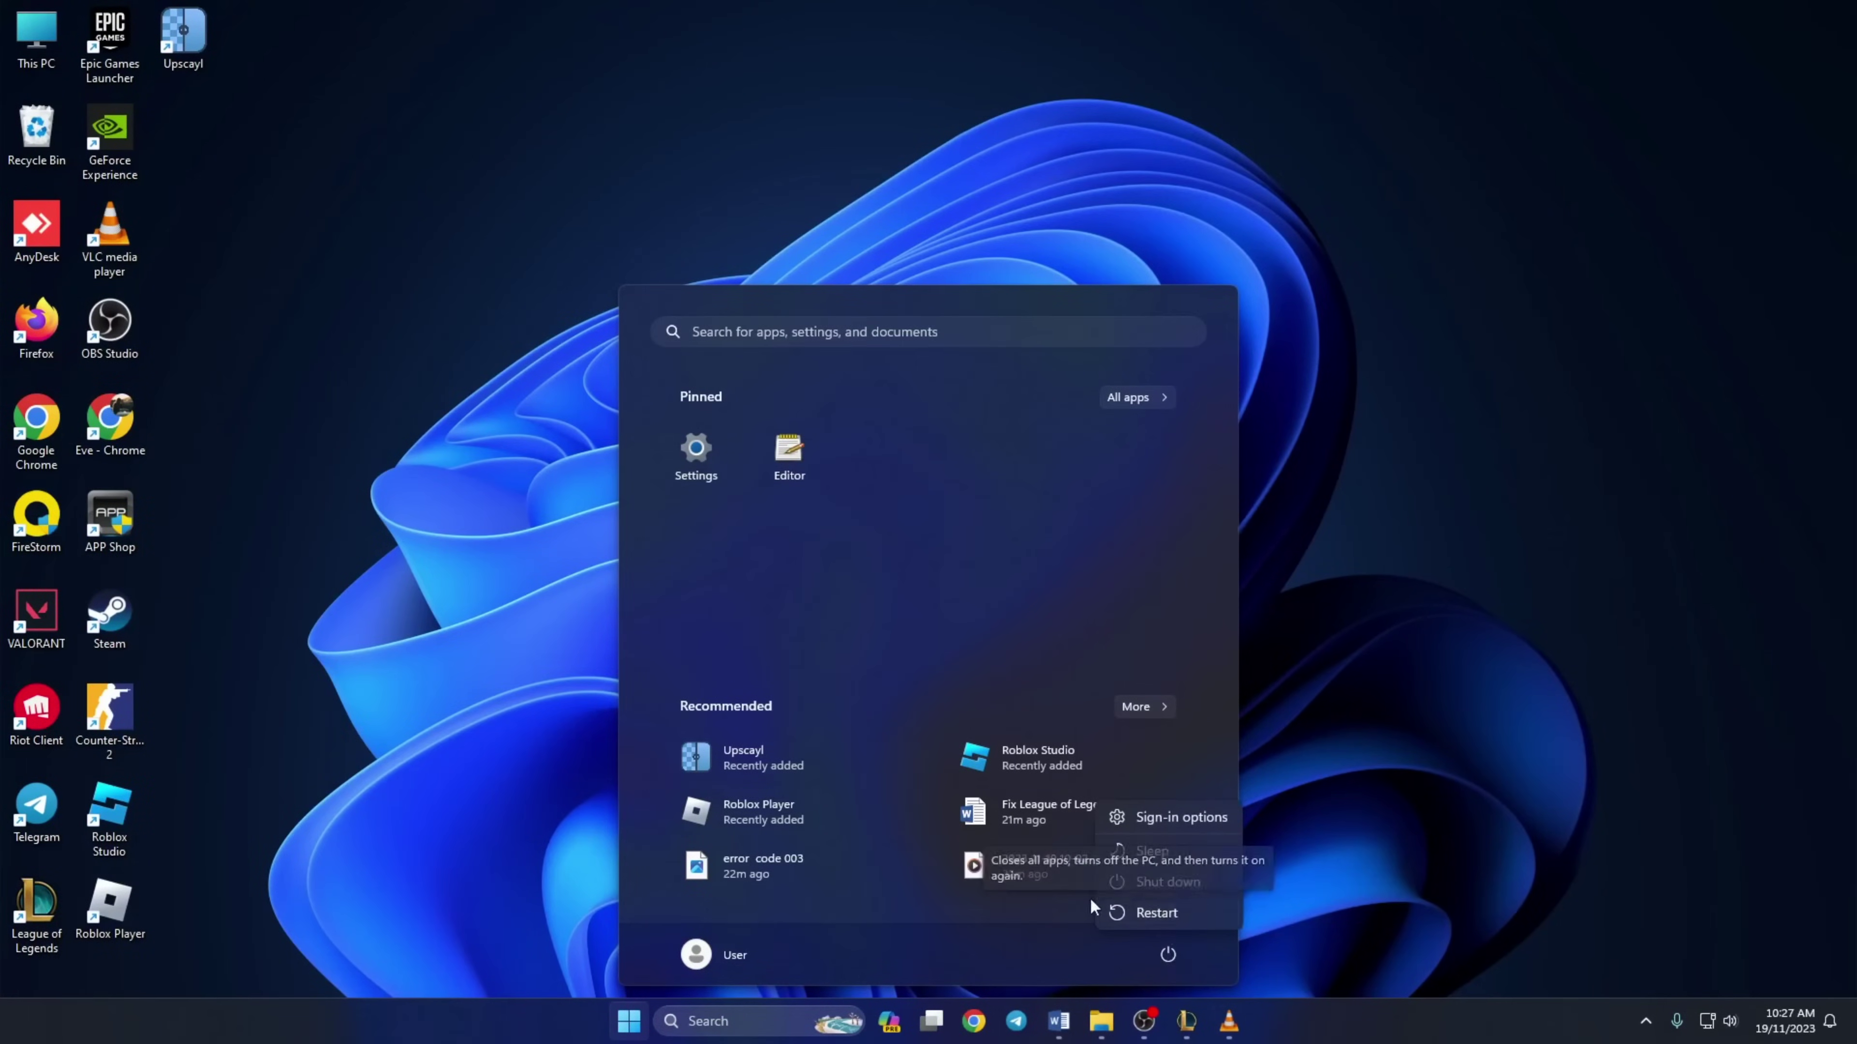
- Dismiss the power and Start menus and search Windows for 'cmd'
{"action": "key", "text": "Escape"}
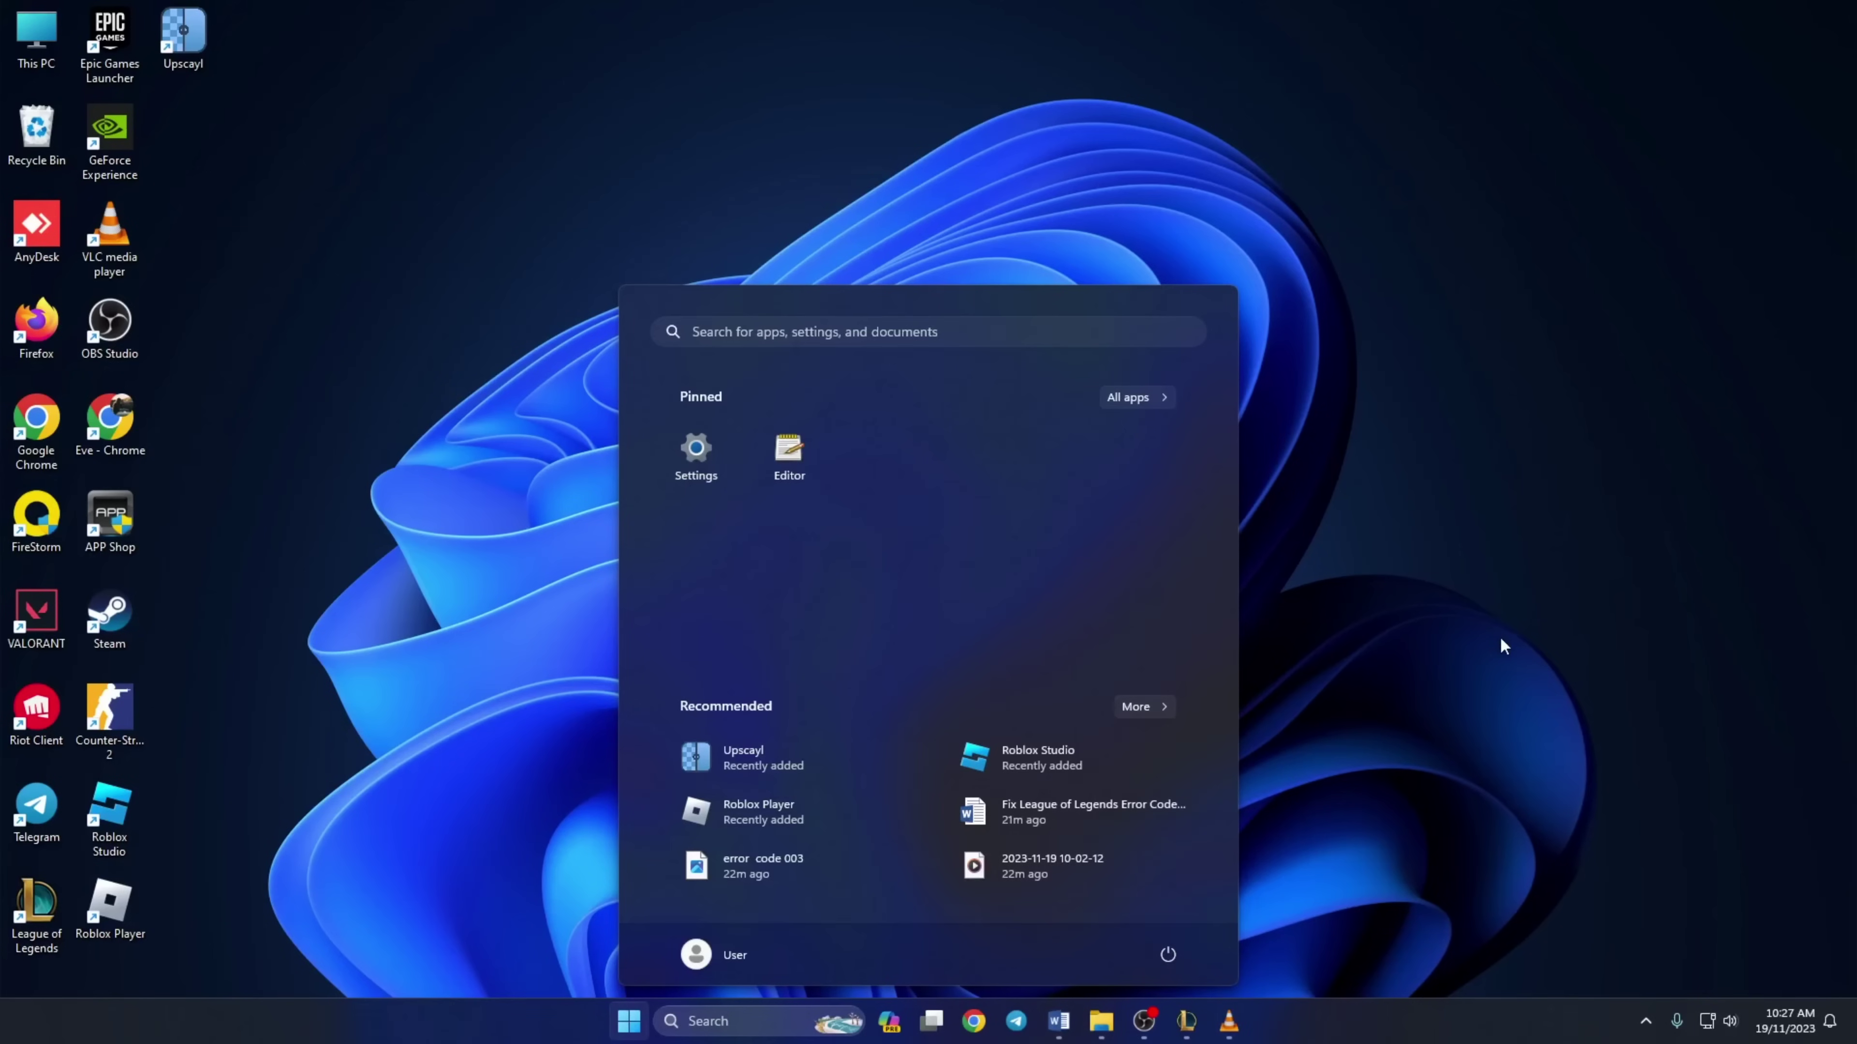
{"action": "key", "text": "Escape"}
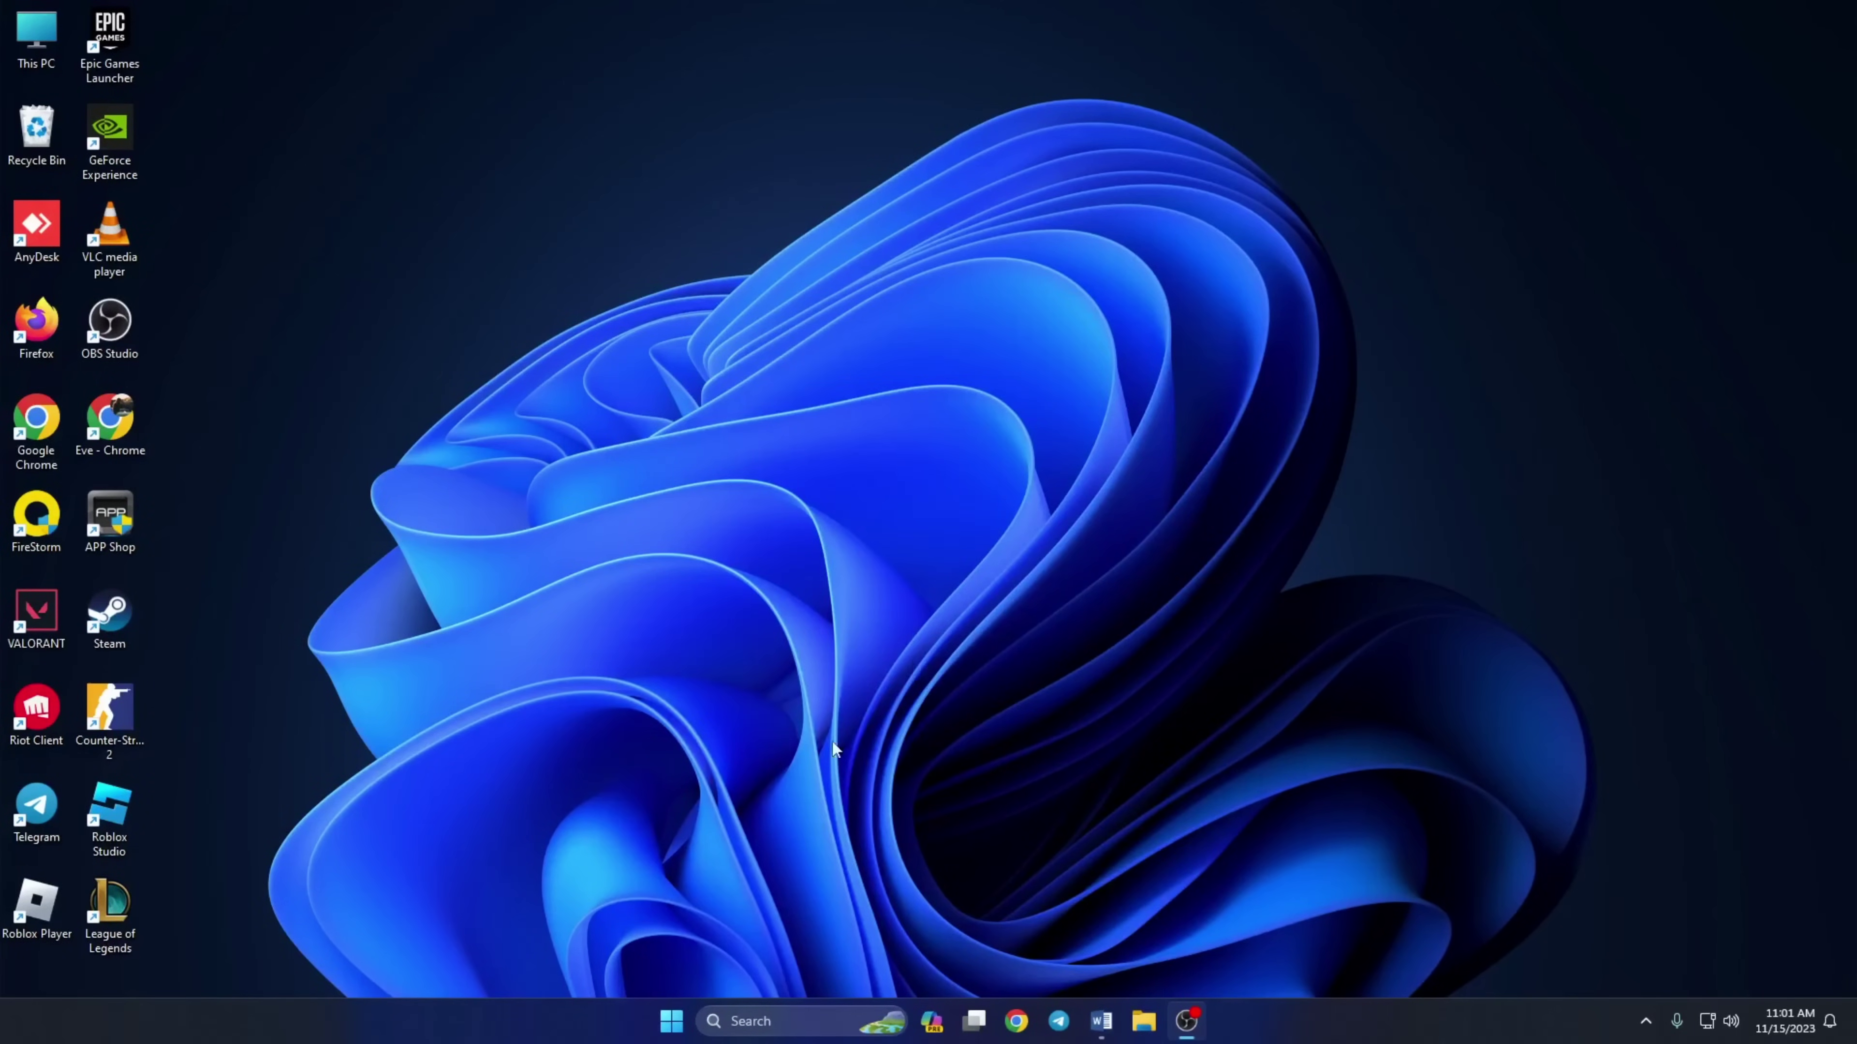
{"action": "left_click", "coordinate": [774, 1029]}
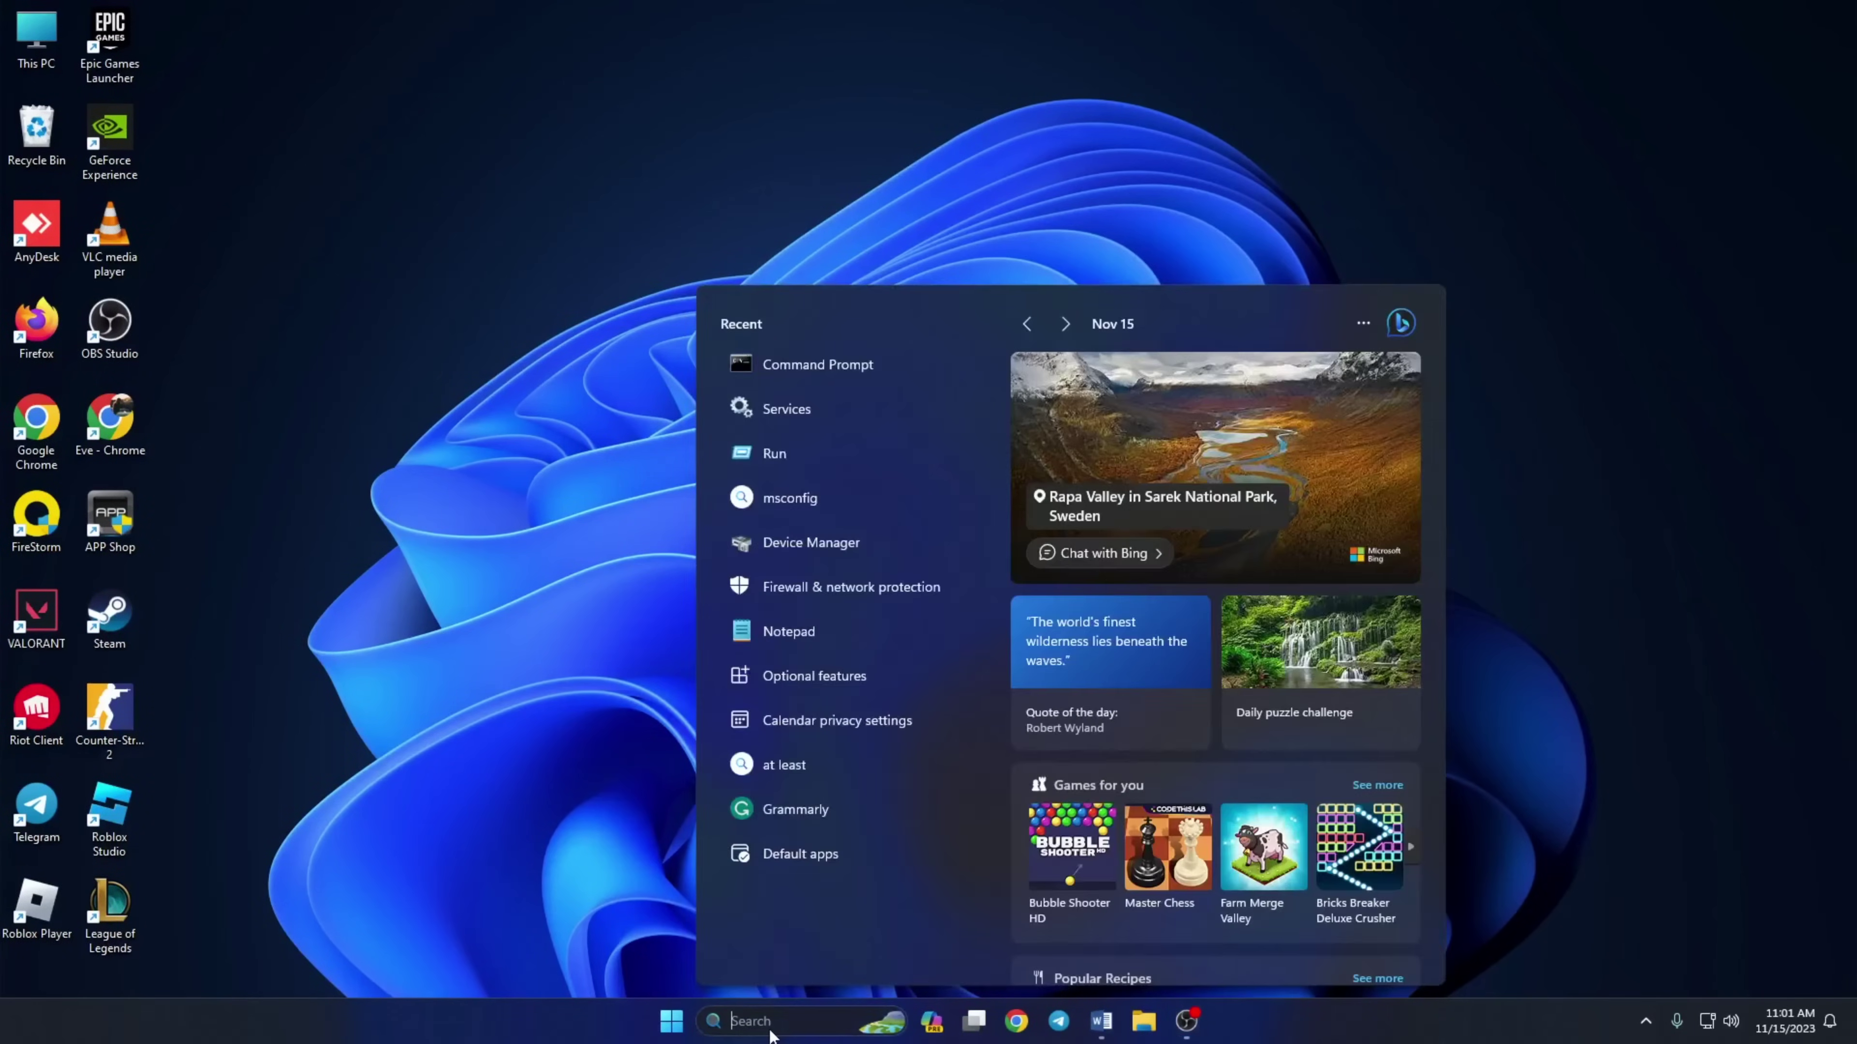
{"action": "type", "text": "cmd"}
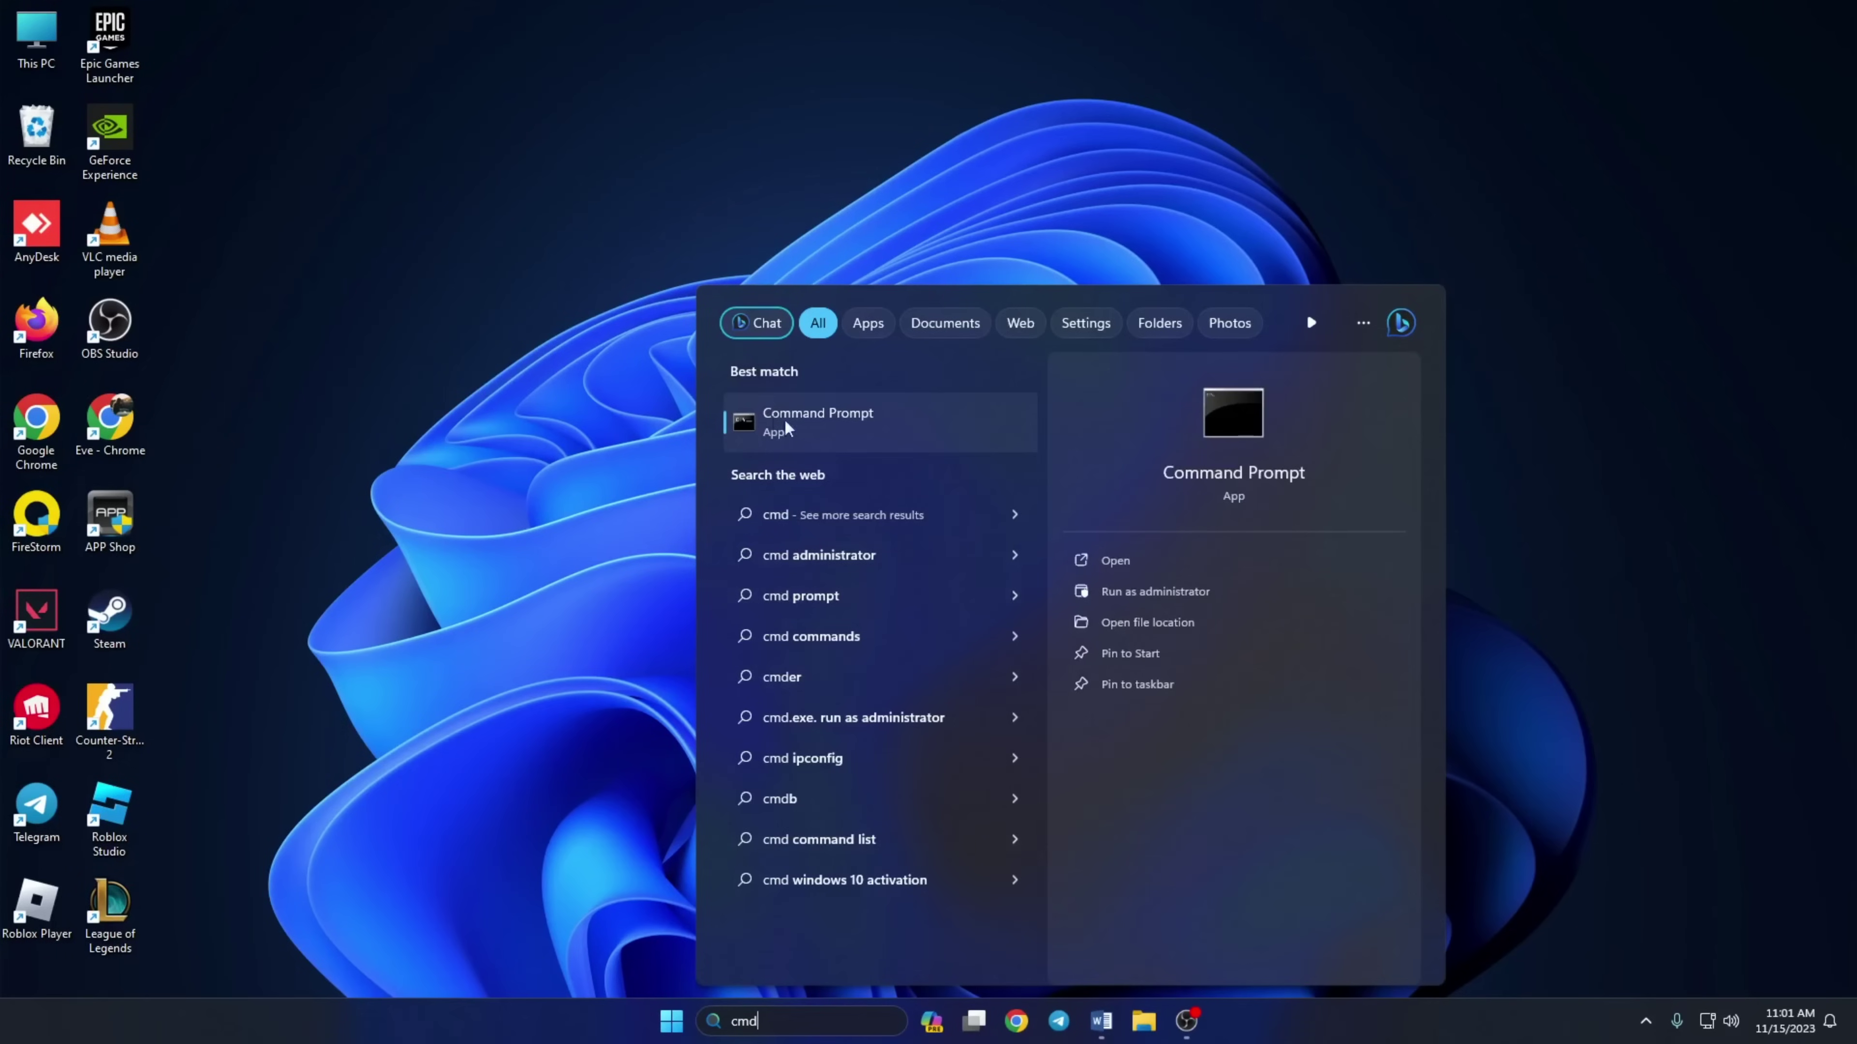
- Launch Command Prompt maximized and ping 1.1.1.1, checking its 1 ms average
{"action": "left_click", "coordinate": [803, 436]}
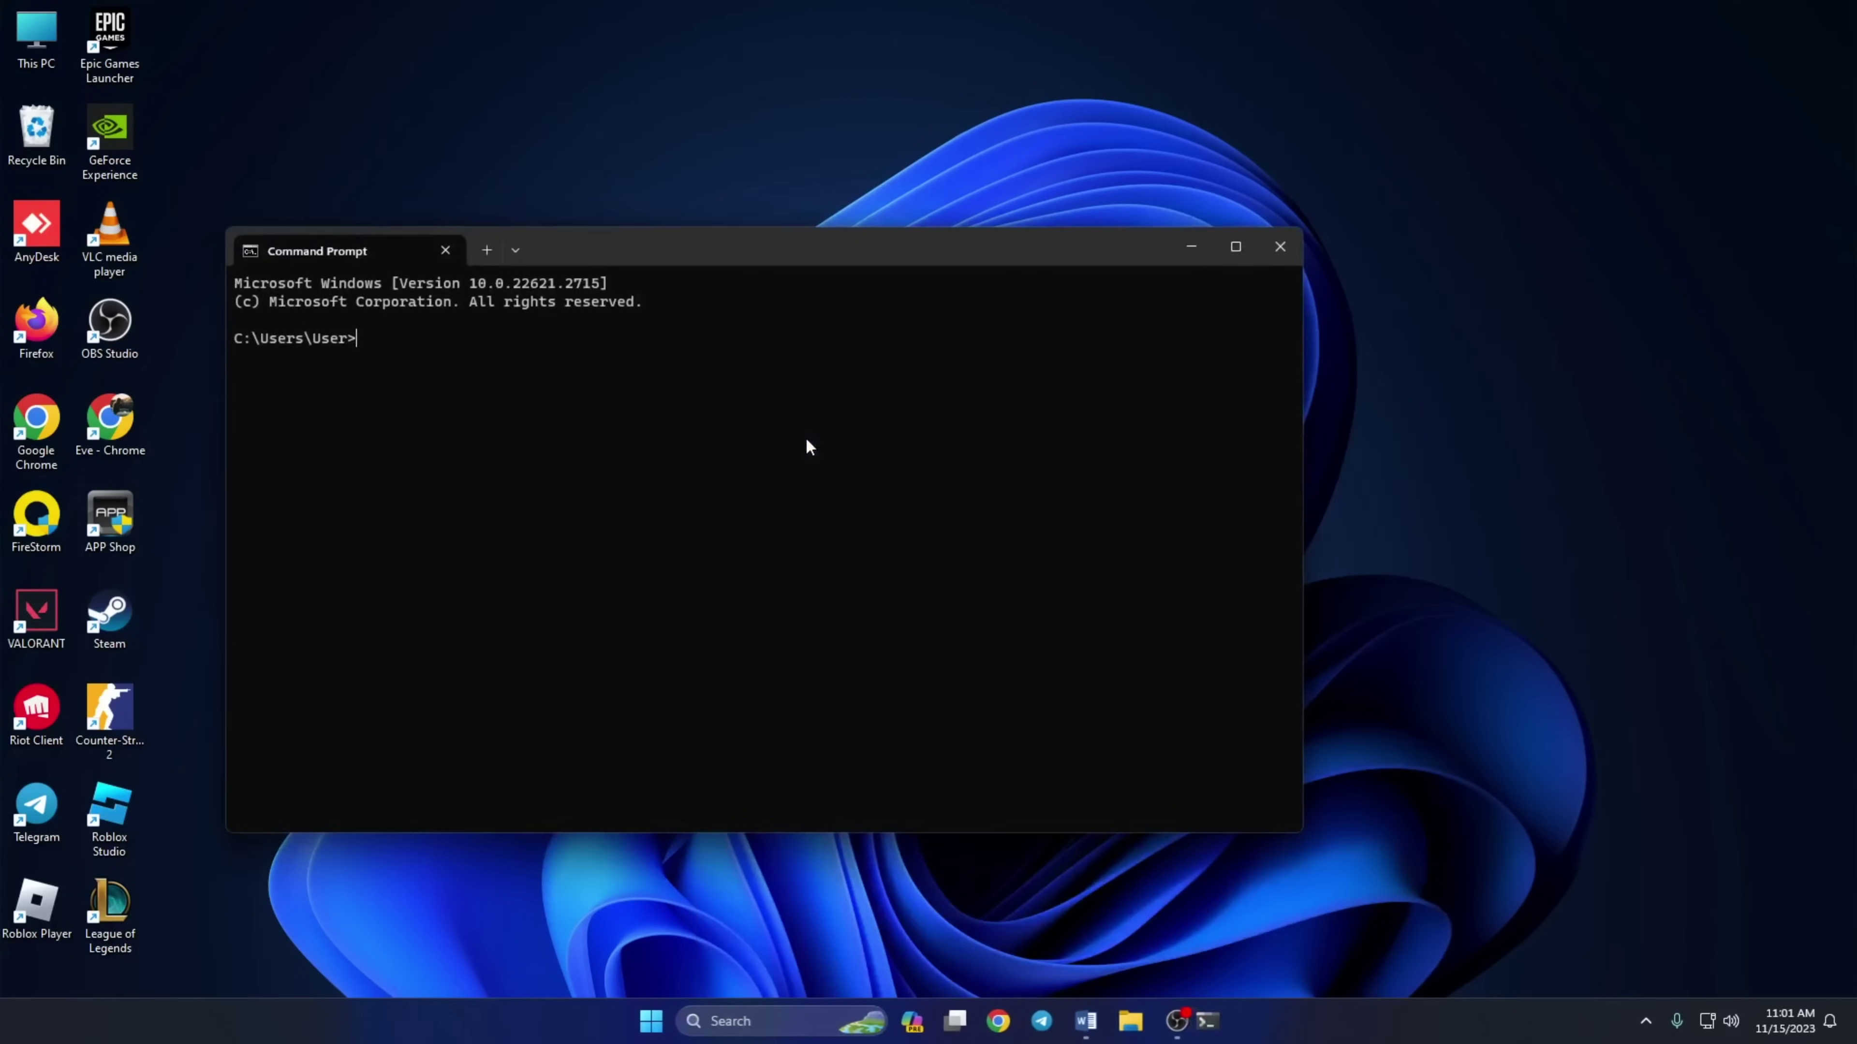
{"action": "left_click", "coordinate": [1238, 247]}
{"action": "type", "text": "ping 1.1.1.1"}
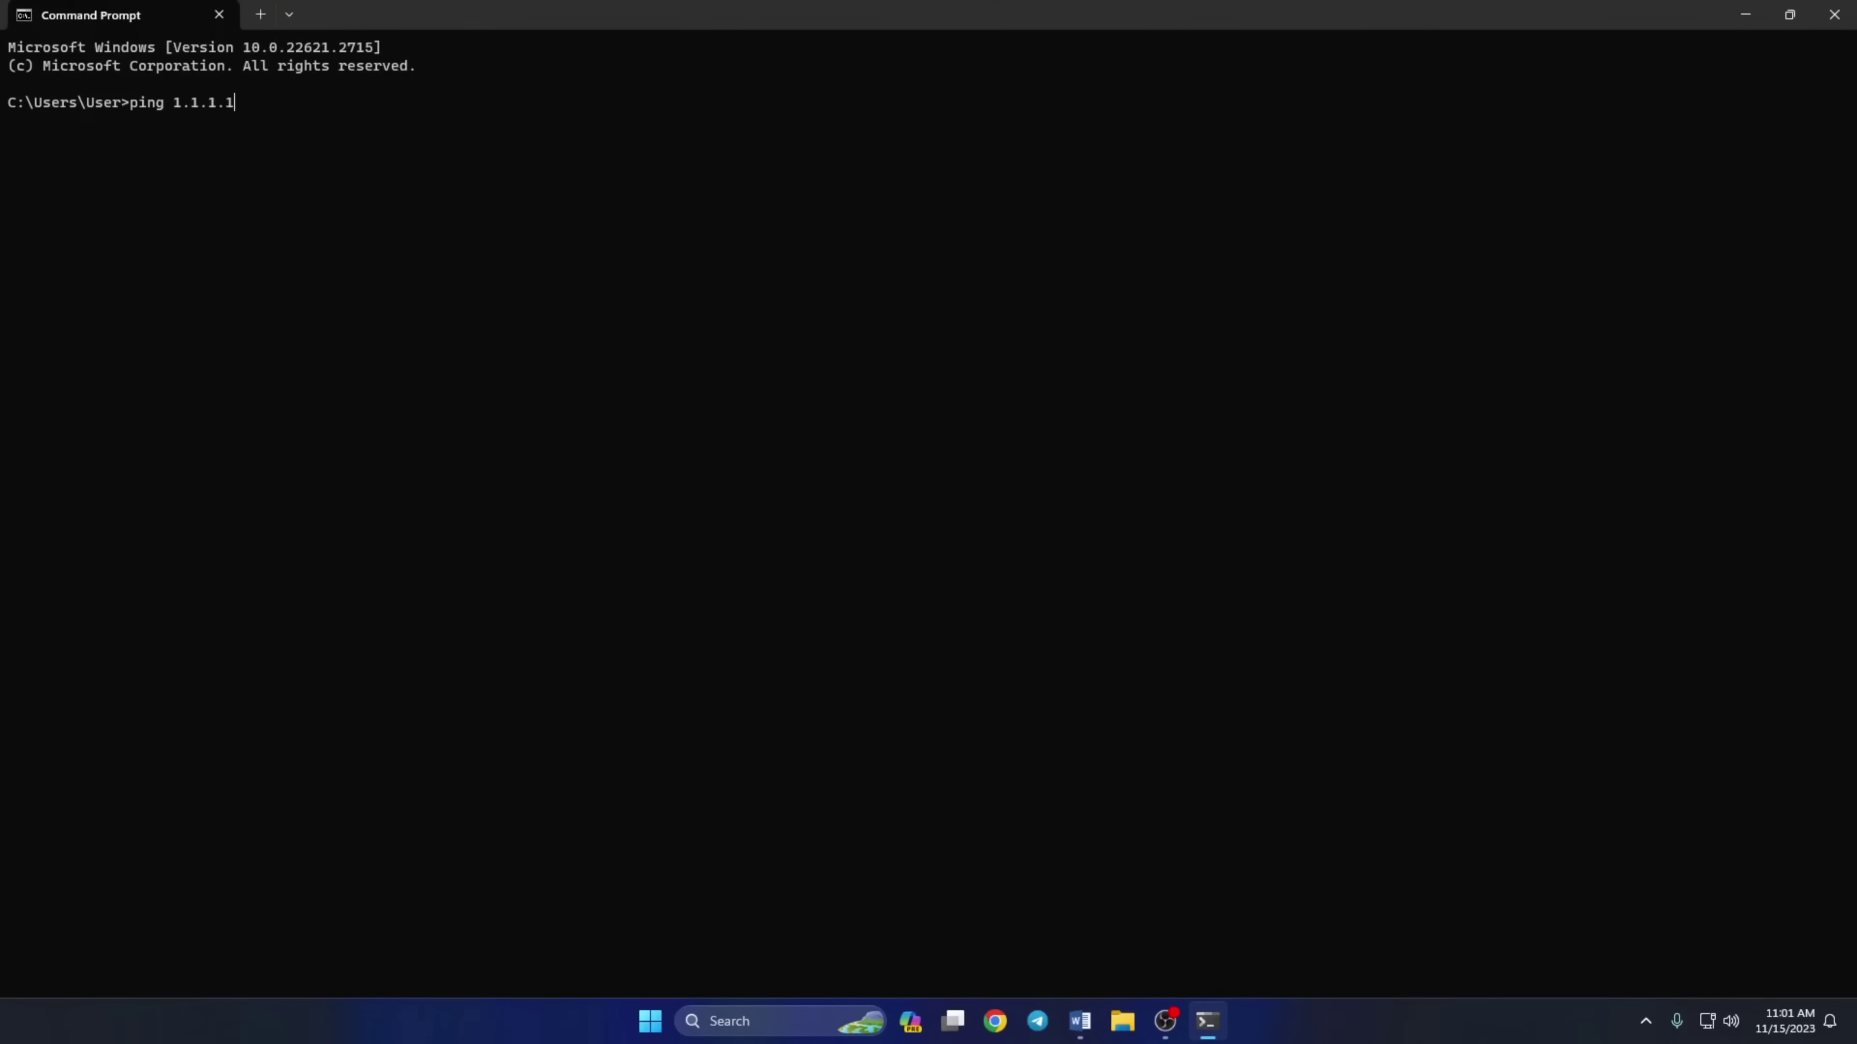
{"action": "key", "text": "Return"}
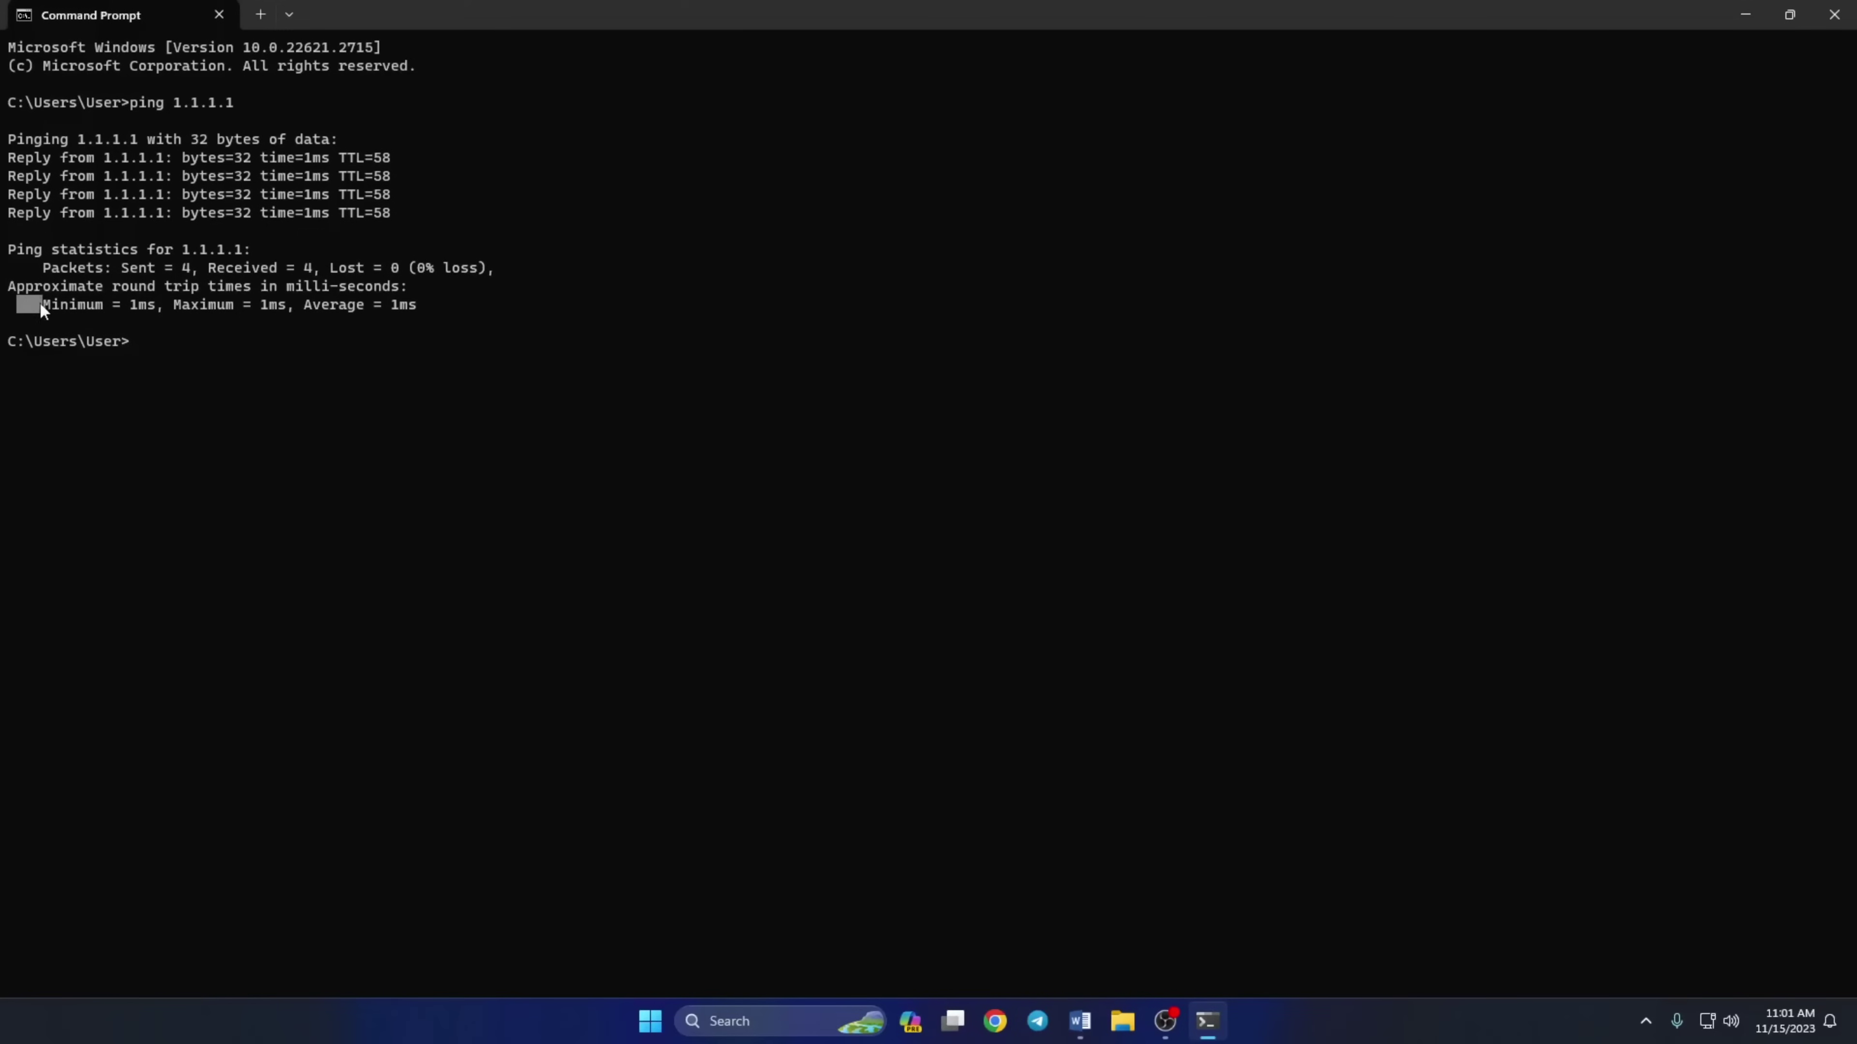
{"action": "left_click_drag", "start_coordinate": [40, 304], "coordinate": [437, 316]}
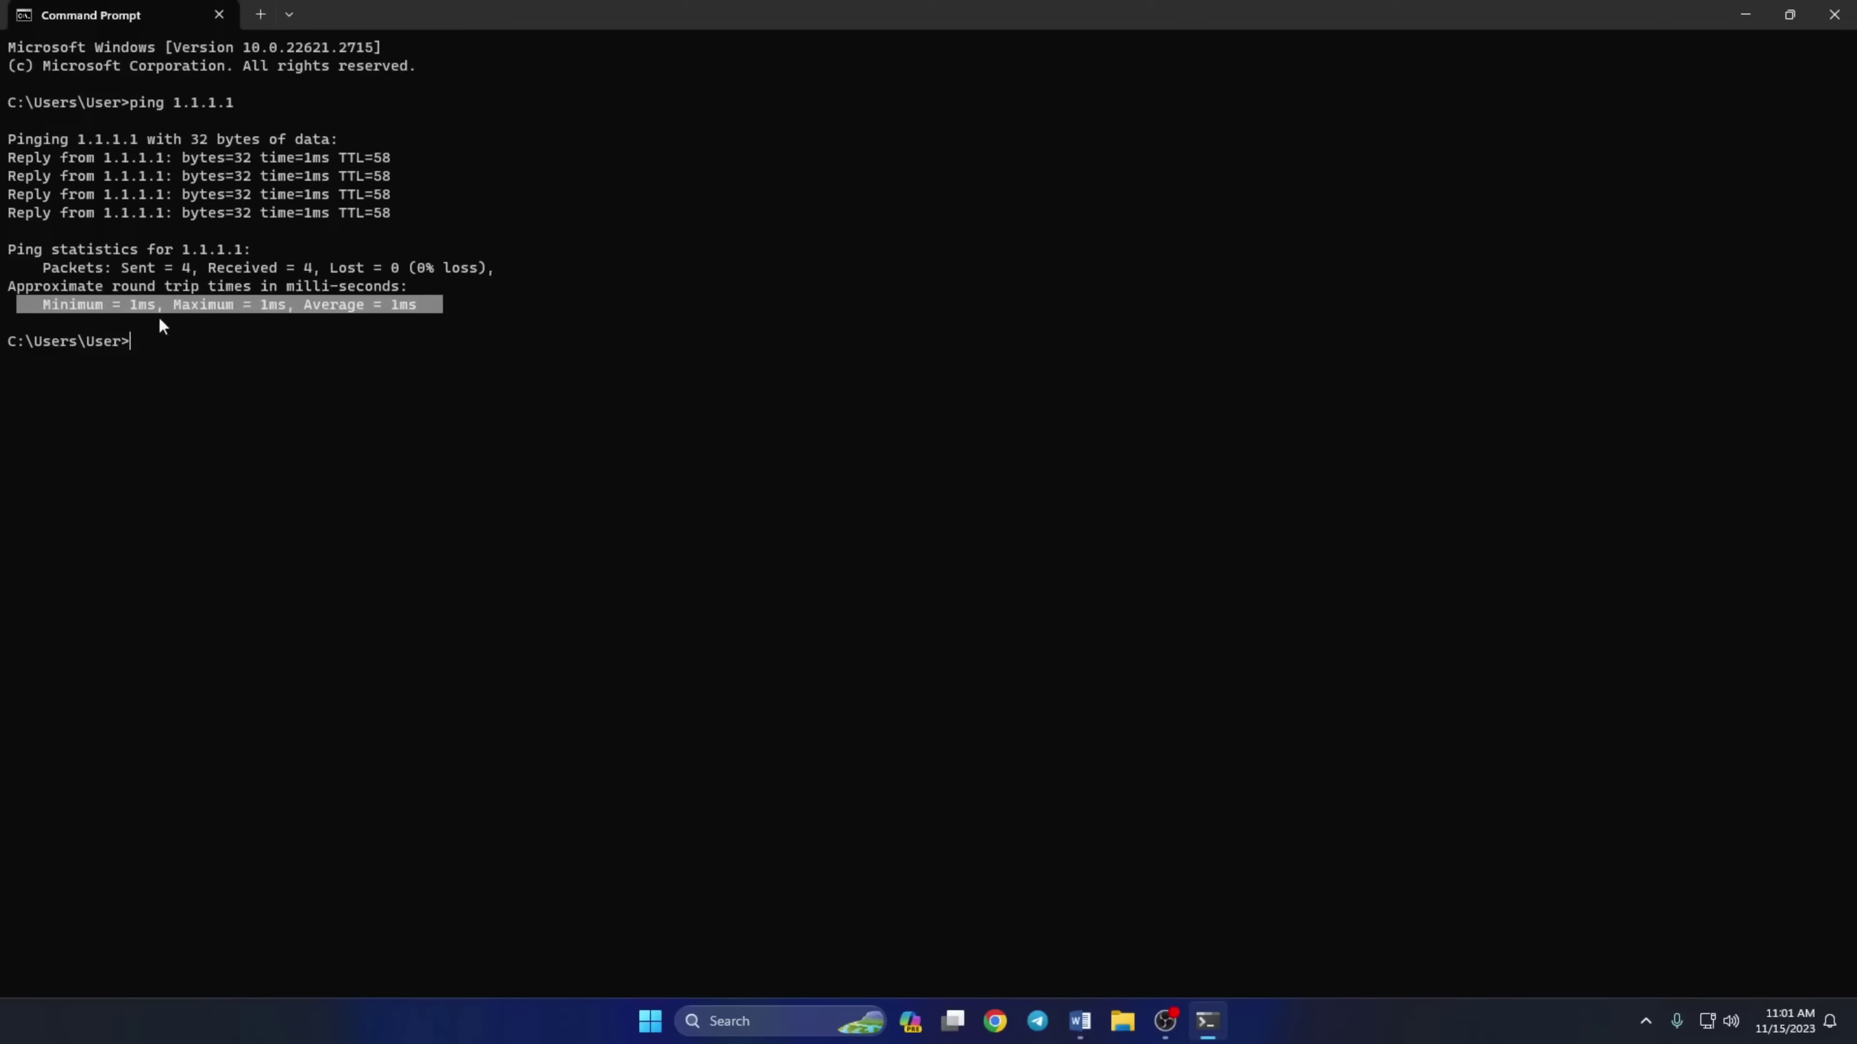
{"action": "key", "text": "ctrl+c"}
- Ping 8.8.8.8 and check its 42 ms average round-trip time
{"action": "type", "text": "pin"}
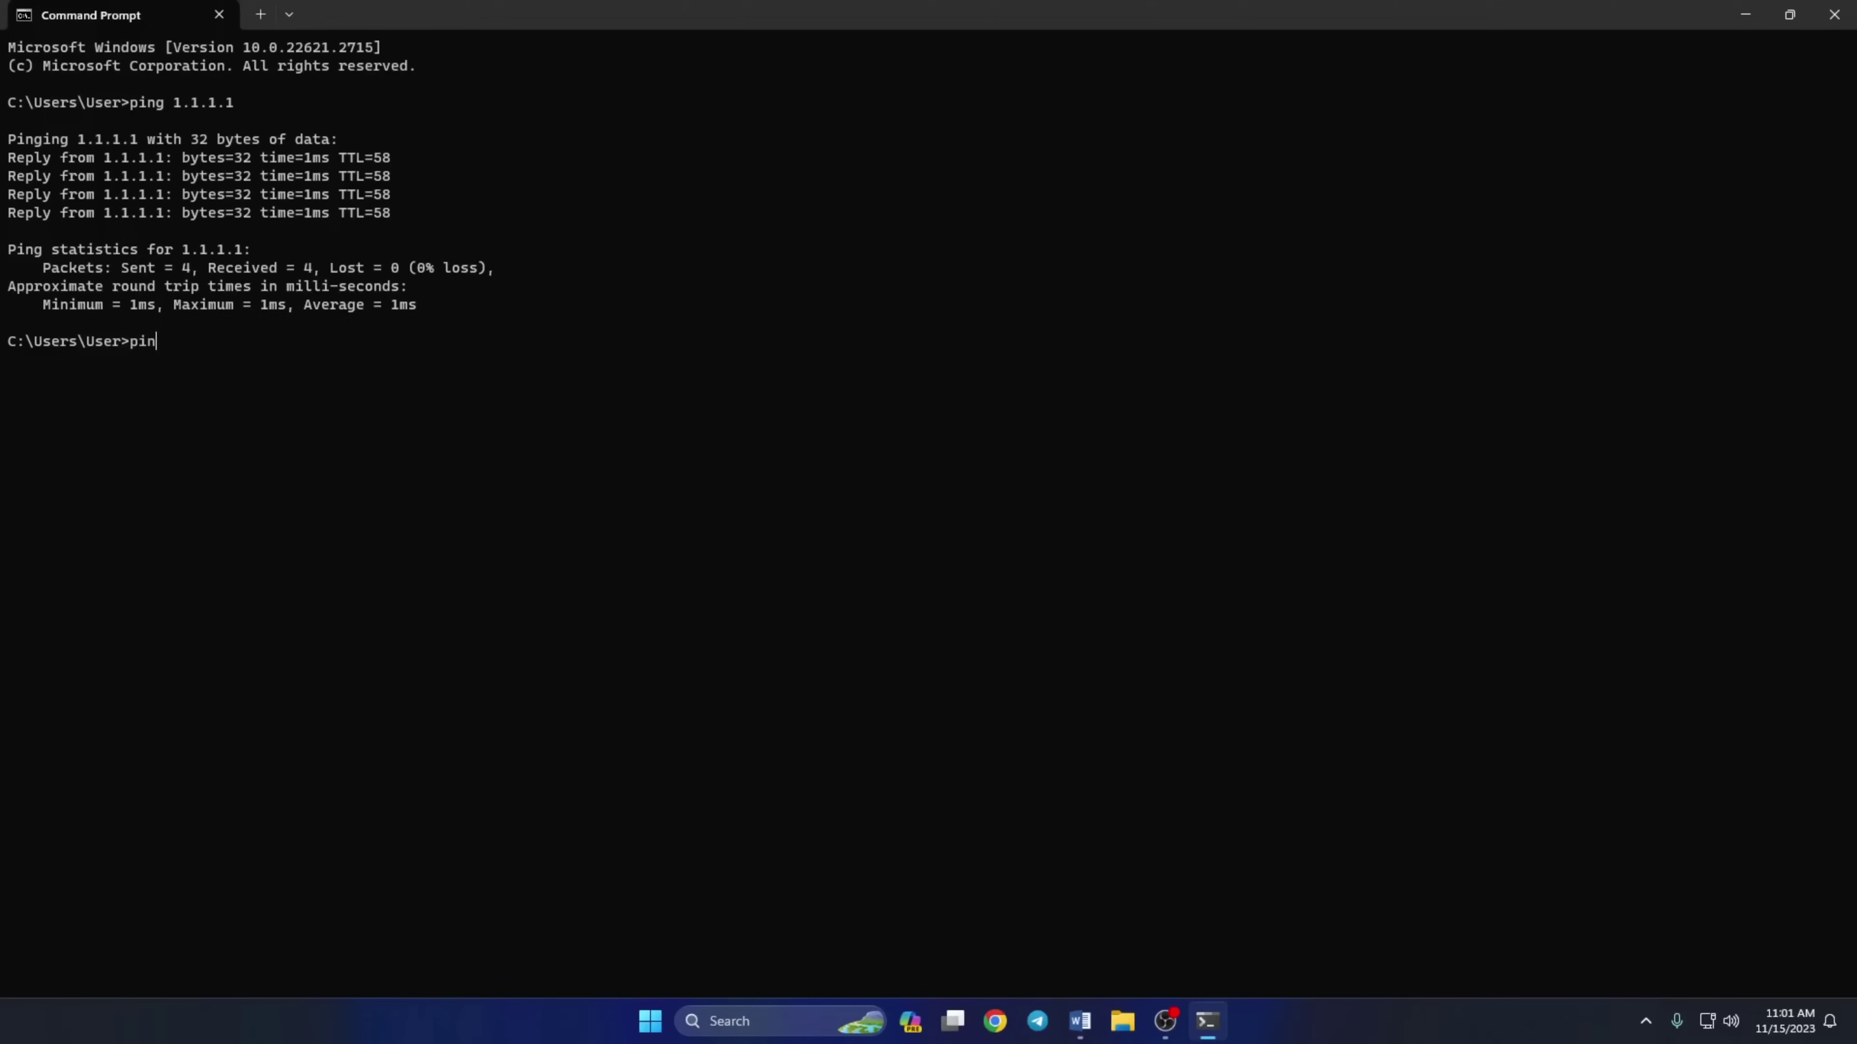
{"action": "type", "text": "g 8.8.8.8.8."}
{"action": "key", "text": "Return"}
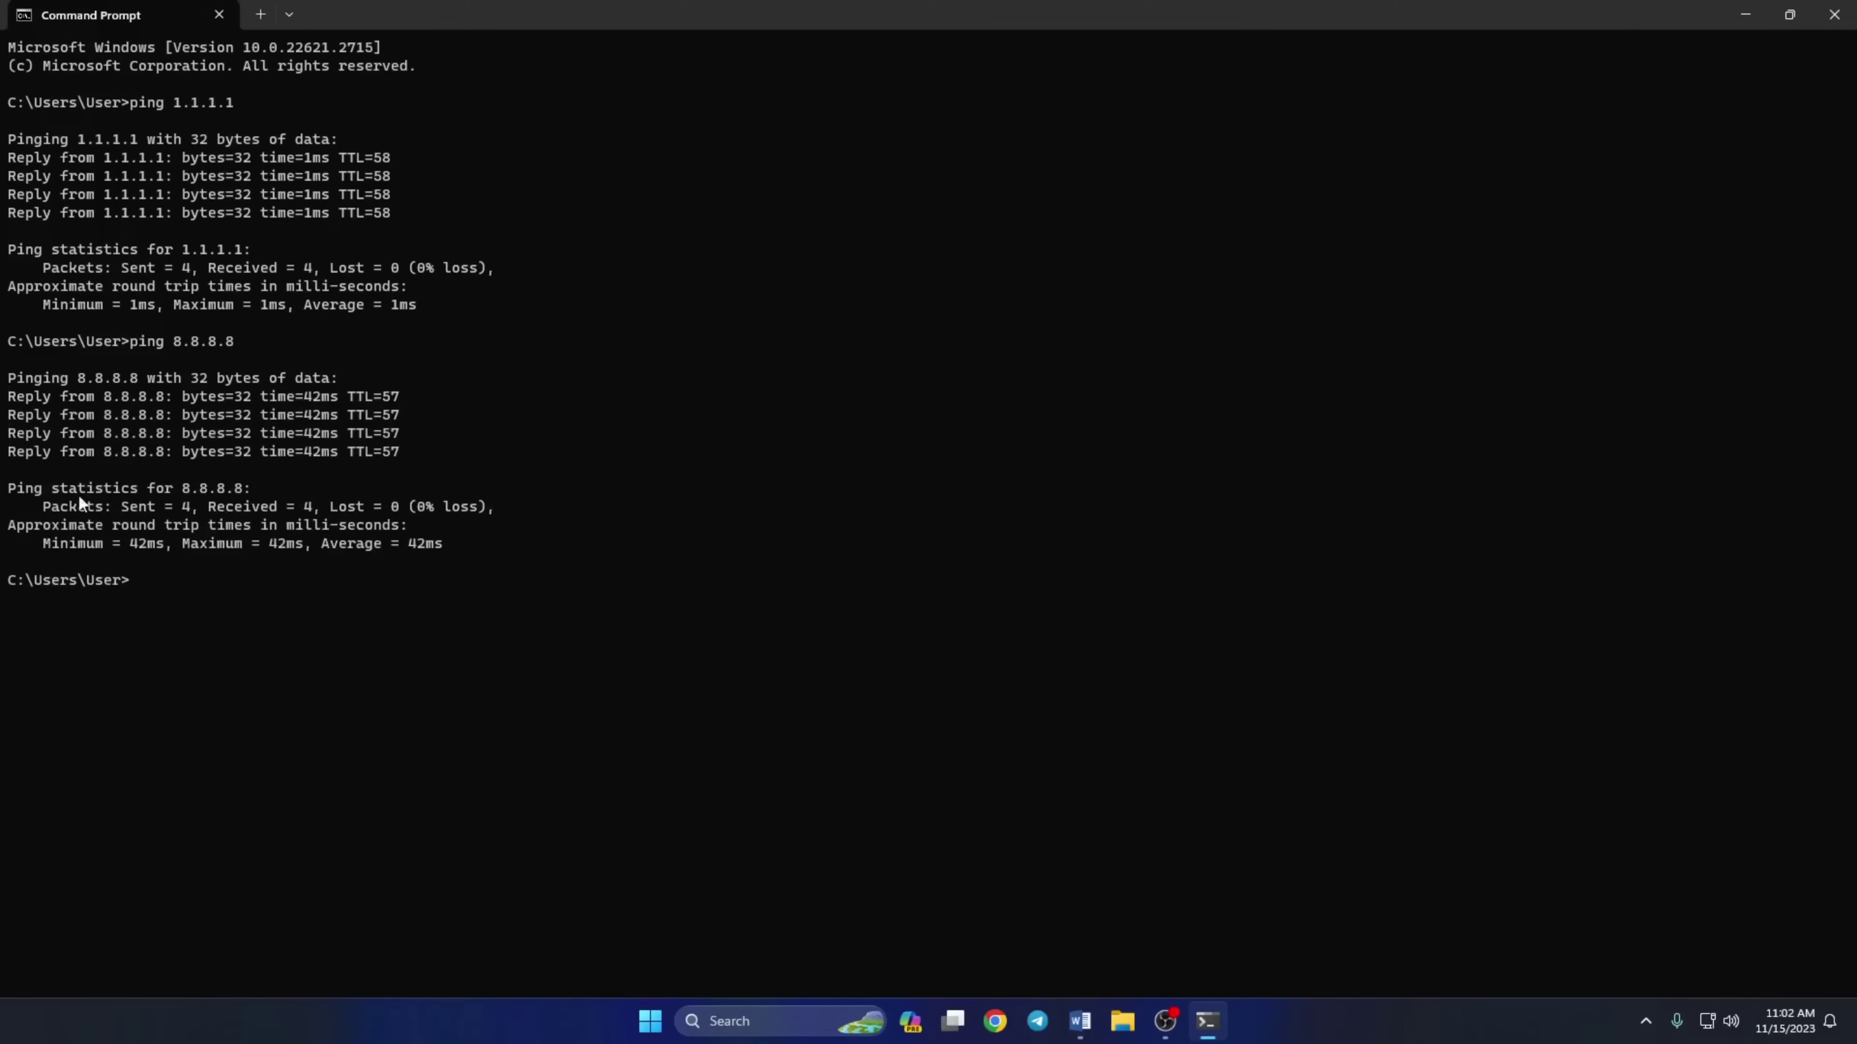
{"action": "left_click_drag", "start_coordinate": [37, 548], "coordinate": [418, 550]}
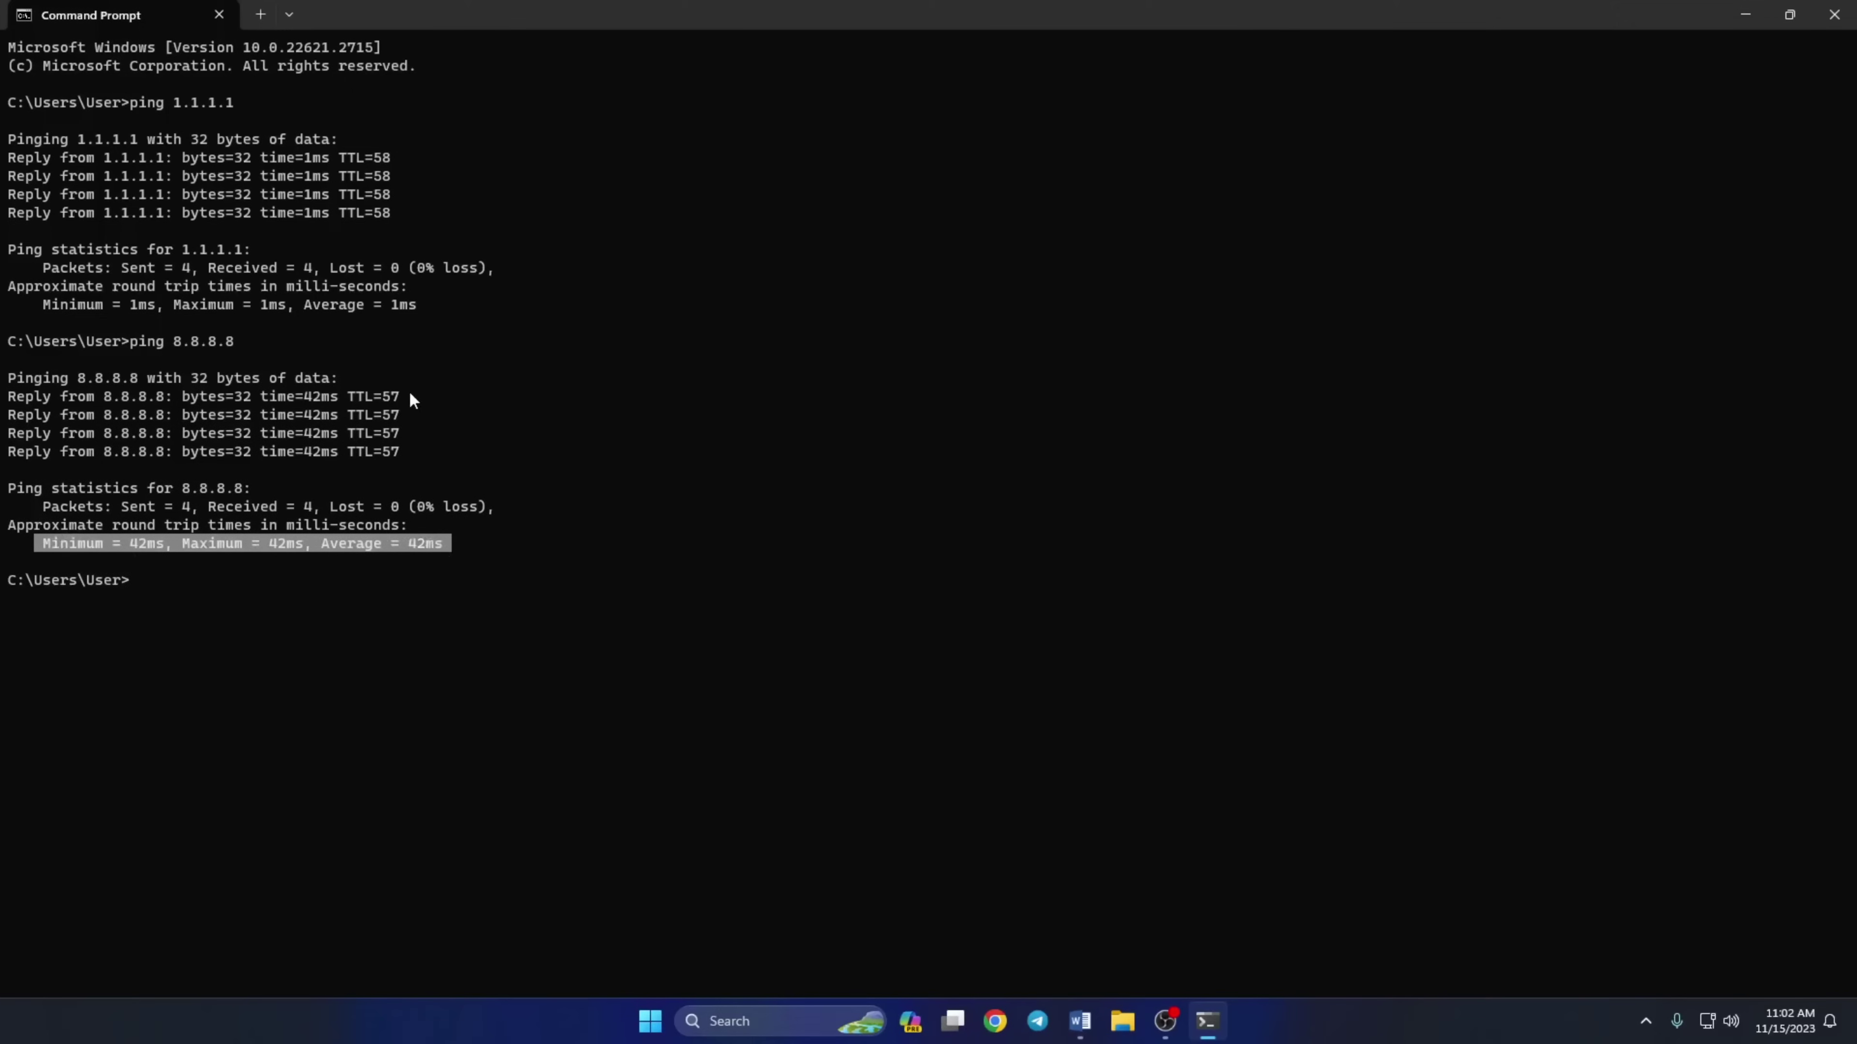
{"action": "key", "text": "ctrl+c"}
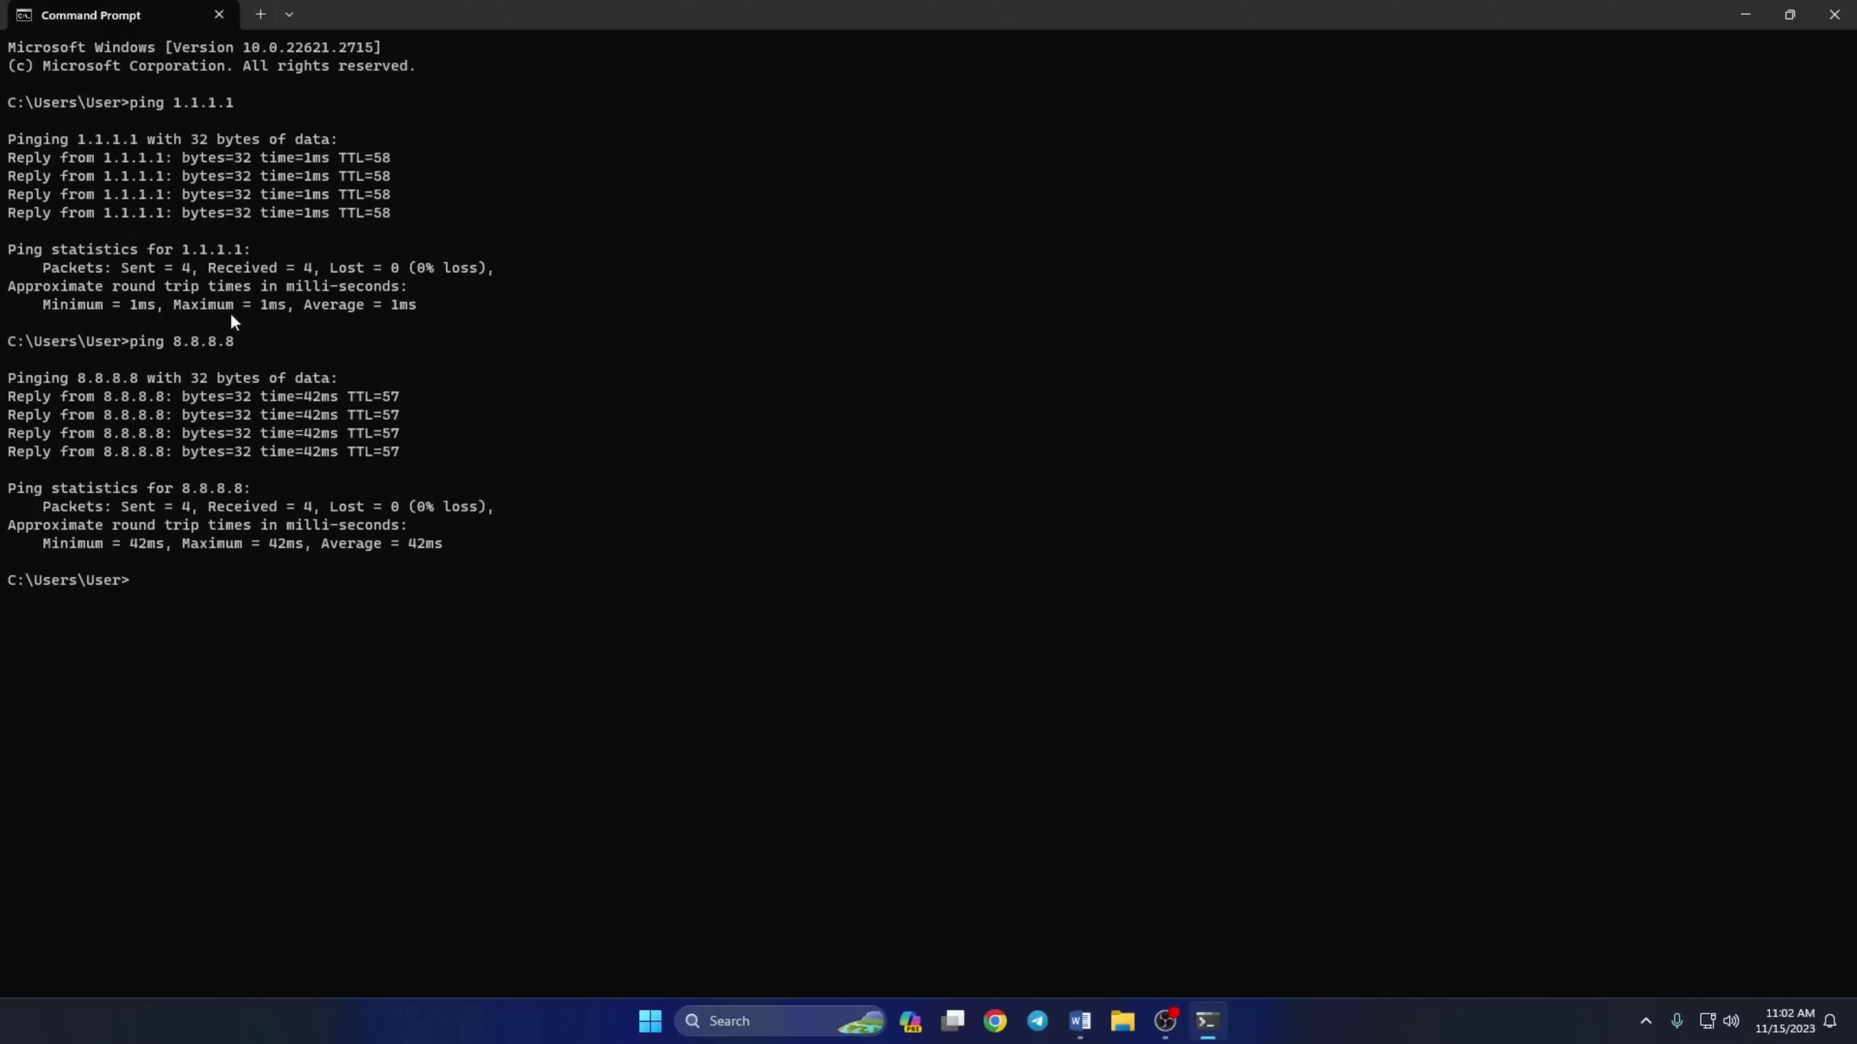
- Go to Network & internet > Ethernet in Windows Settings
{"action": "left_click", "coordinate": [650, 1022]}
{"action": "left_click", "coordinate": [695, 461]}
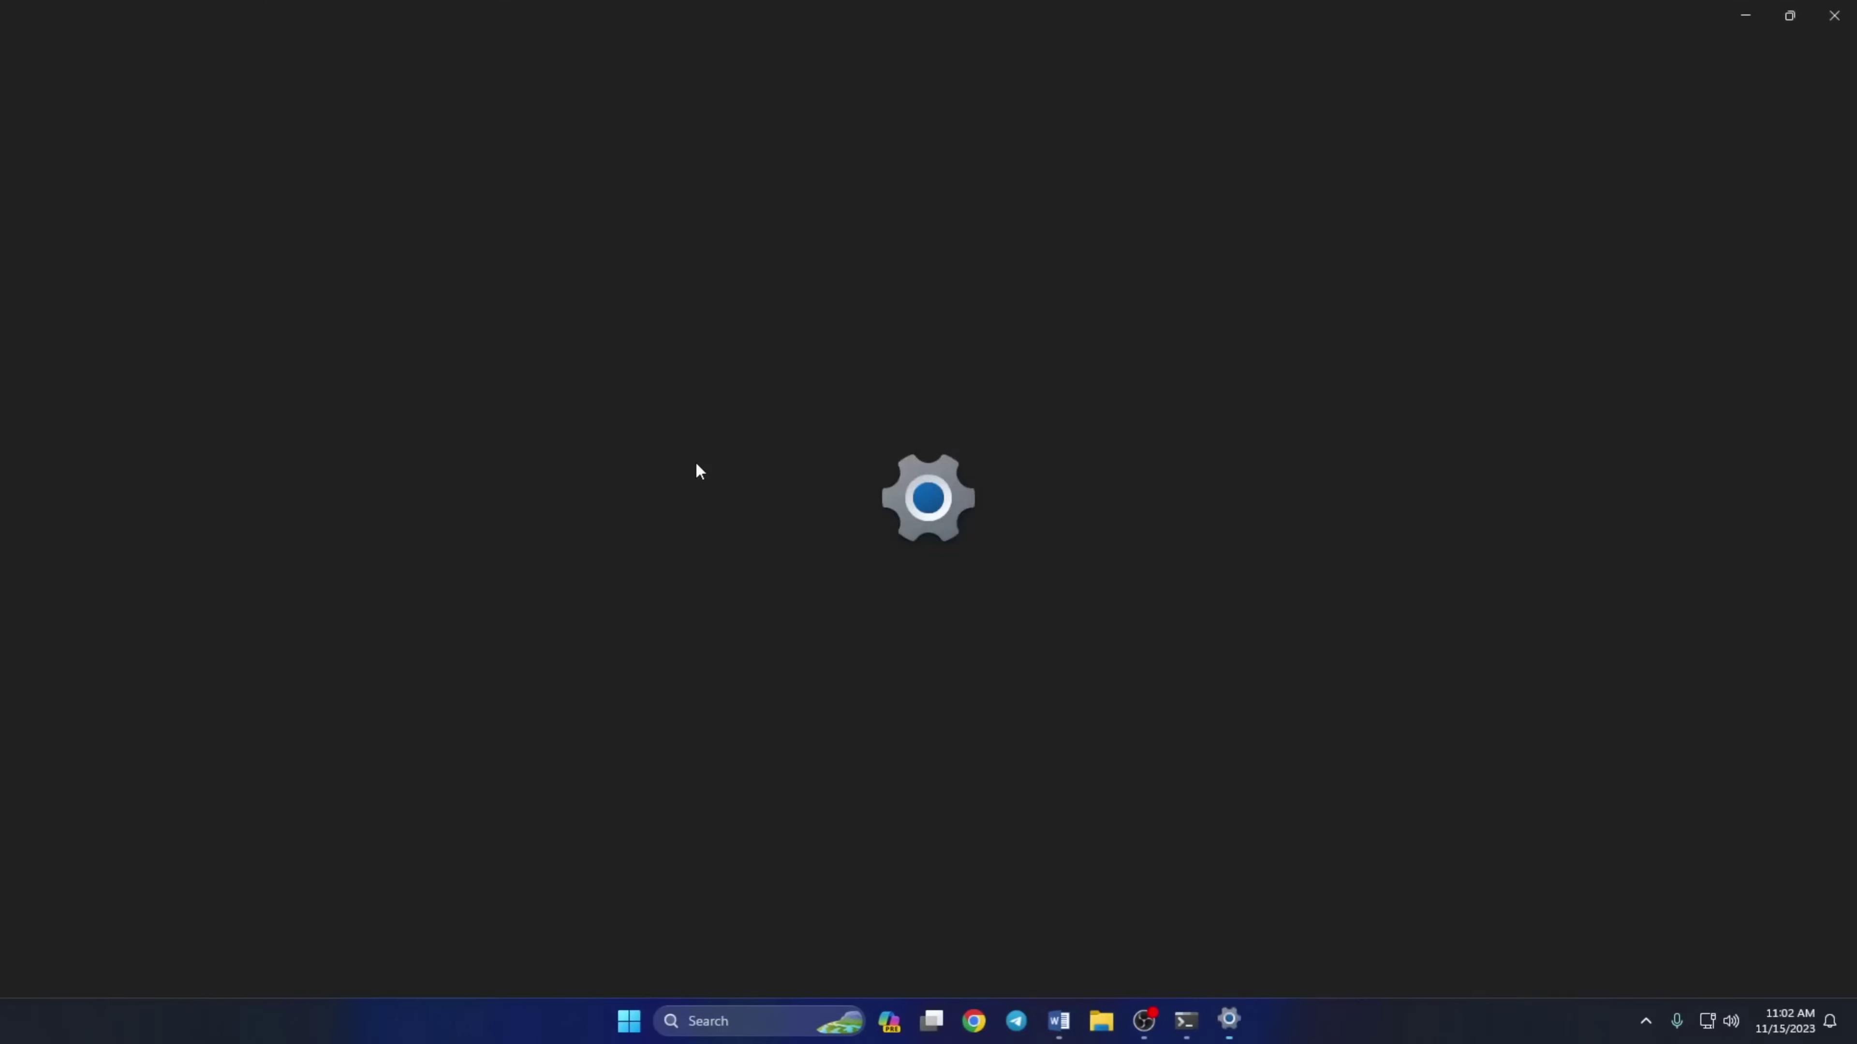
{"action": "left_click", "coordinate": [152, 325]}
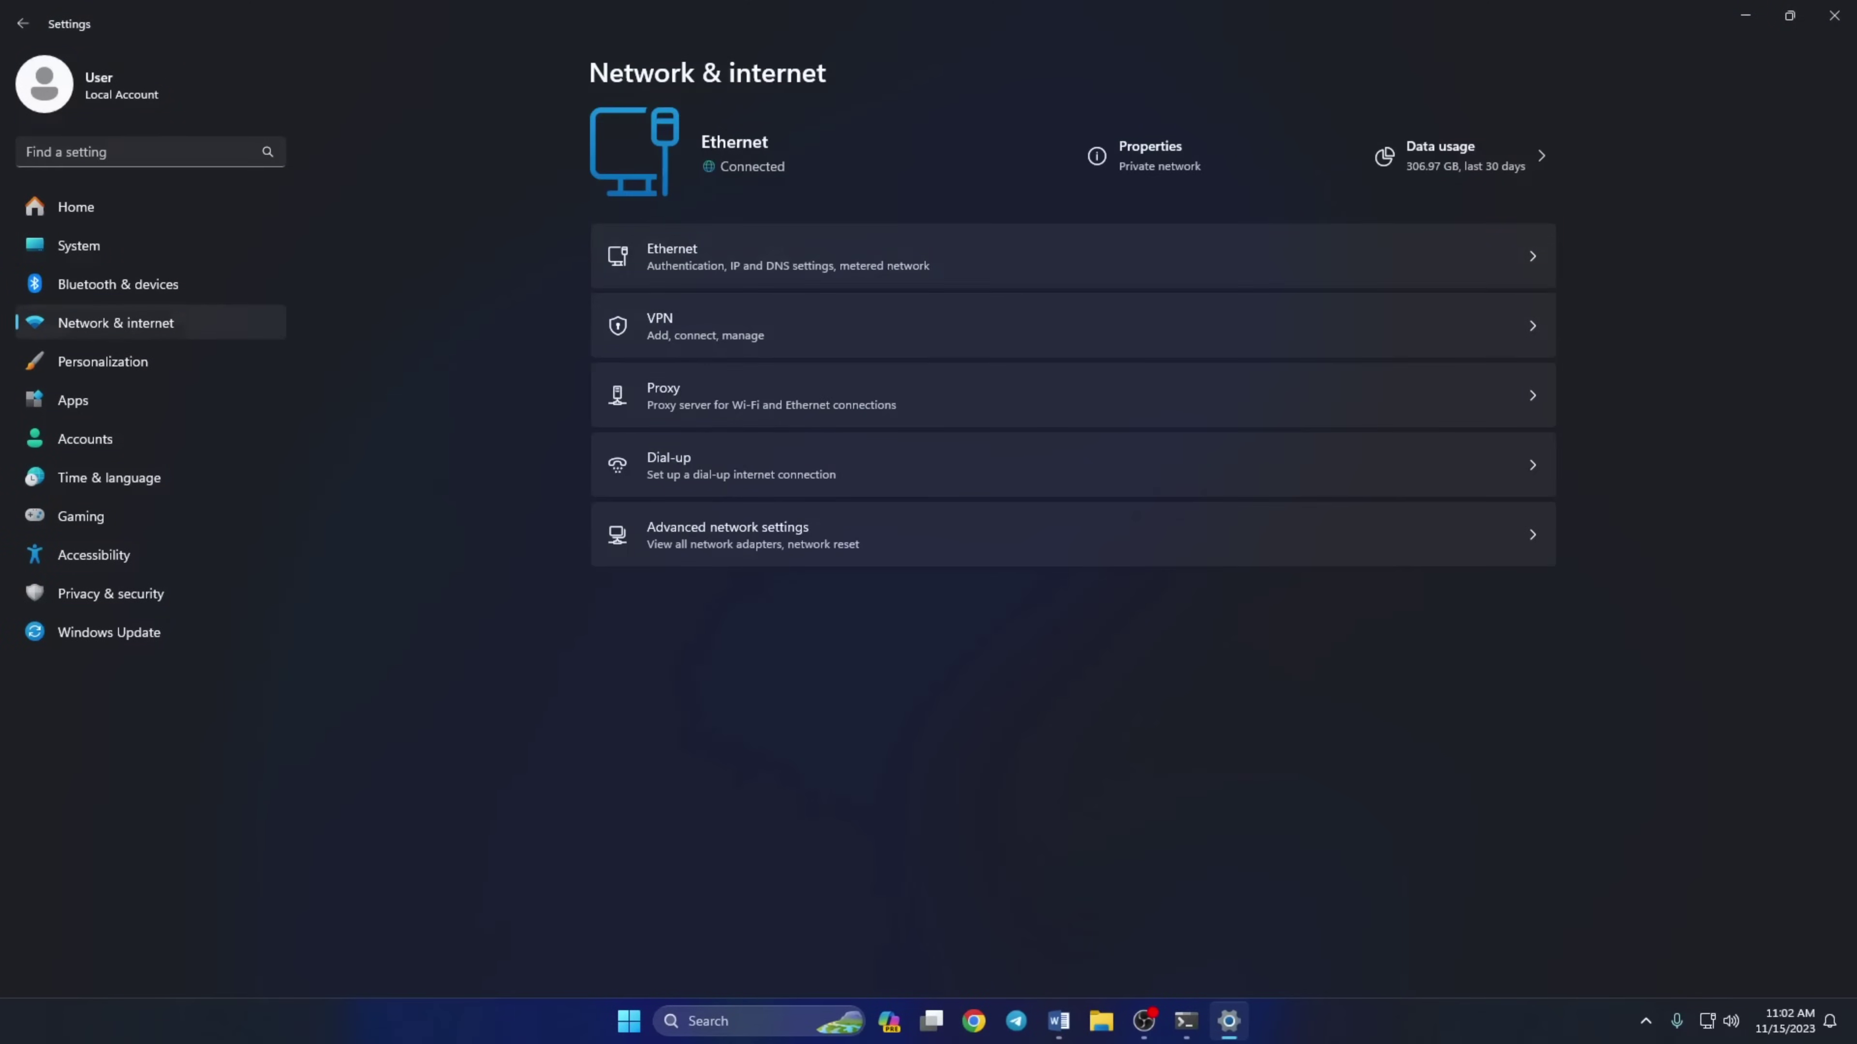
{"action": "left_click", "coordinate": [702, 270]}
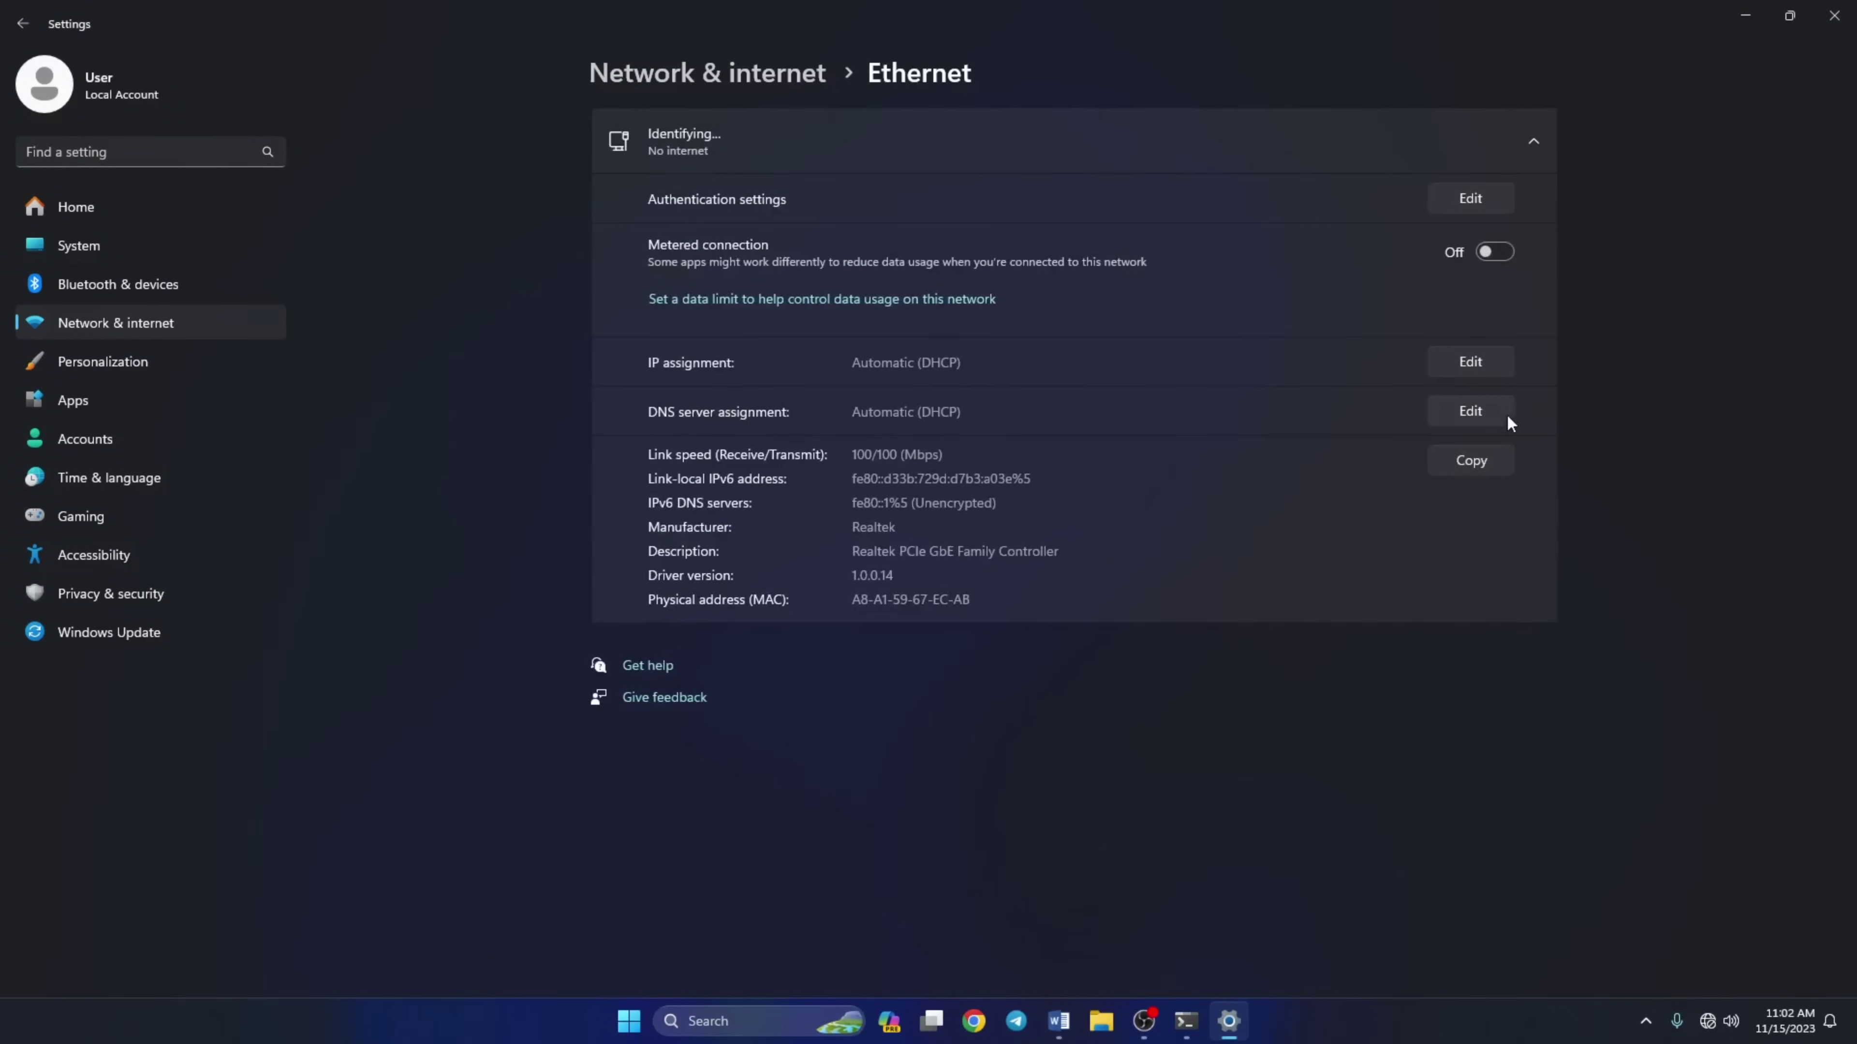
- Switch the Ethernet DNS server assignment to Manual with IPv4 turned on
{"action": "left_click", "coordinate": [1453, 413]}
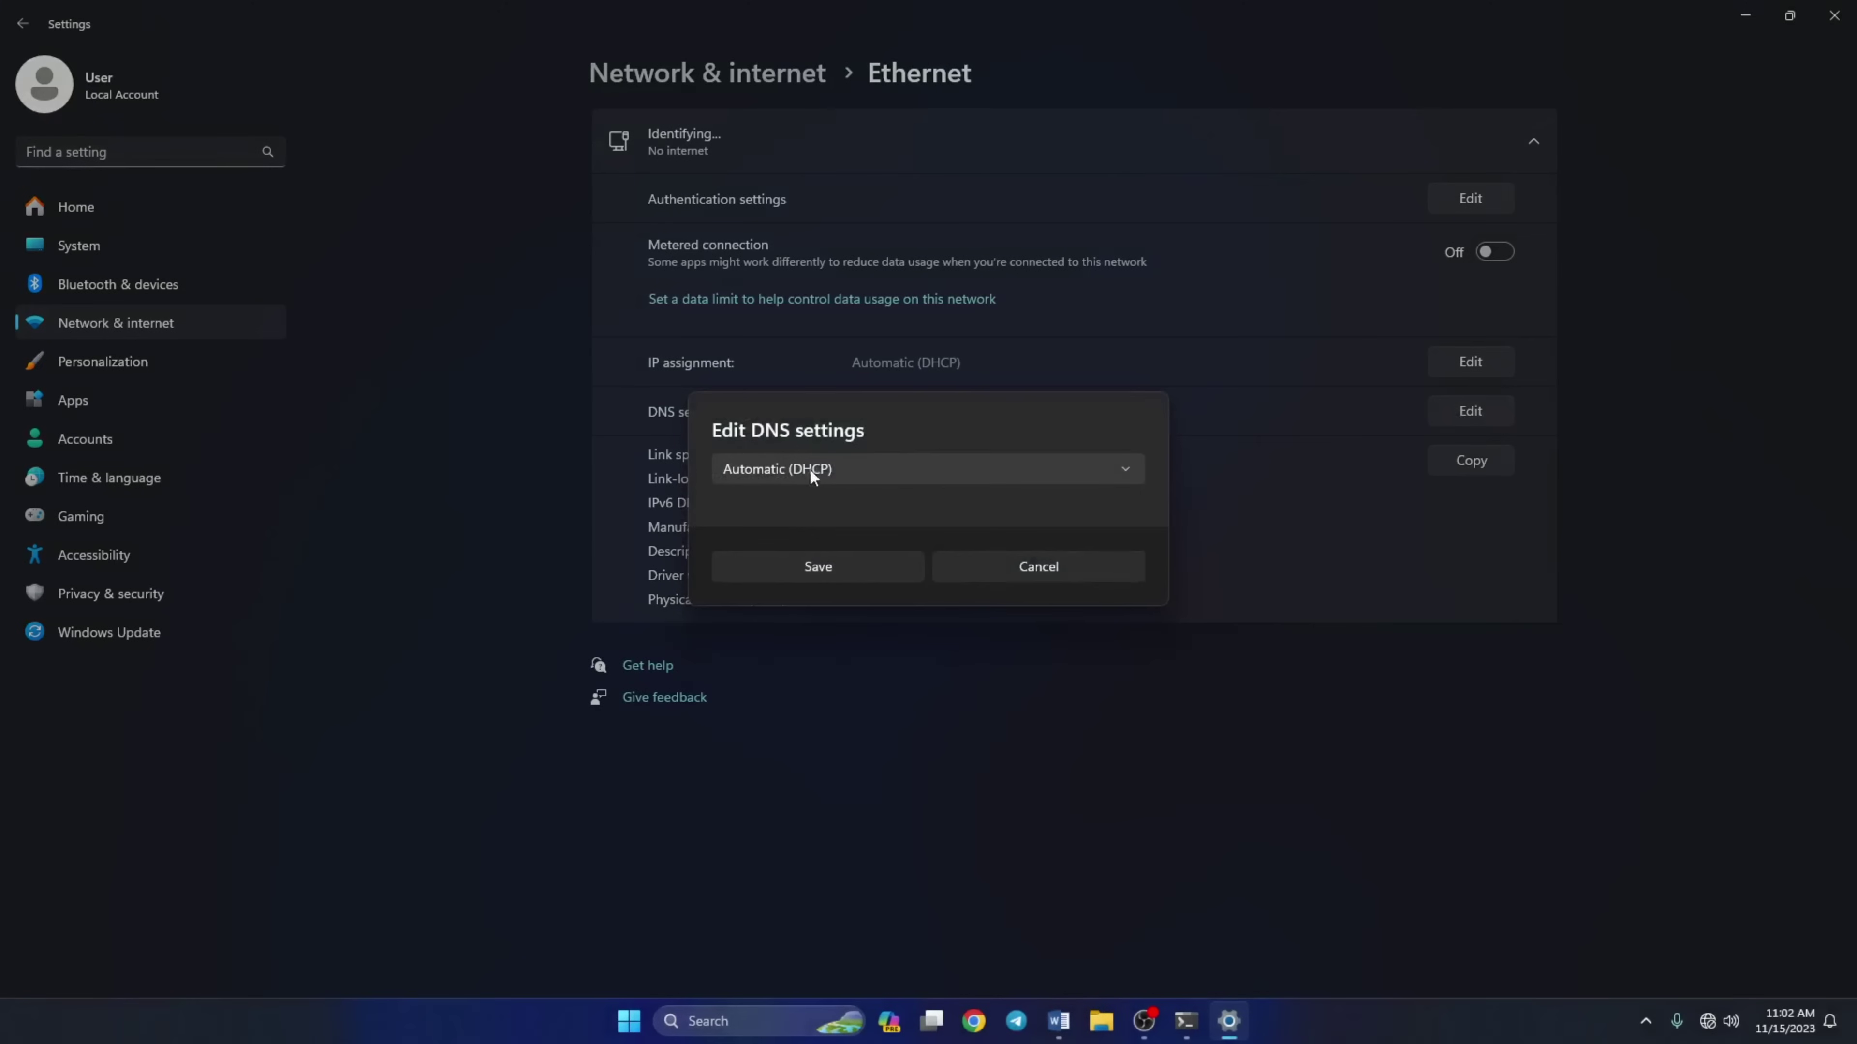
{"action": "left_click", "coordinate": [829, 479]}
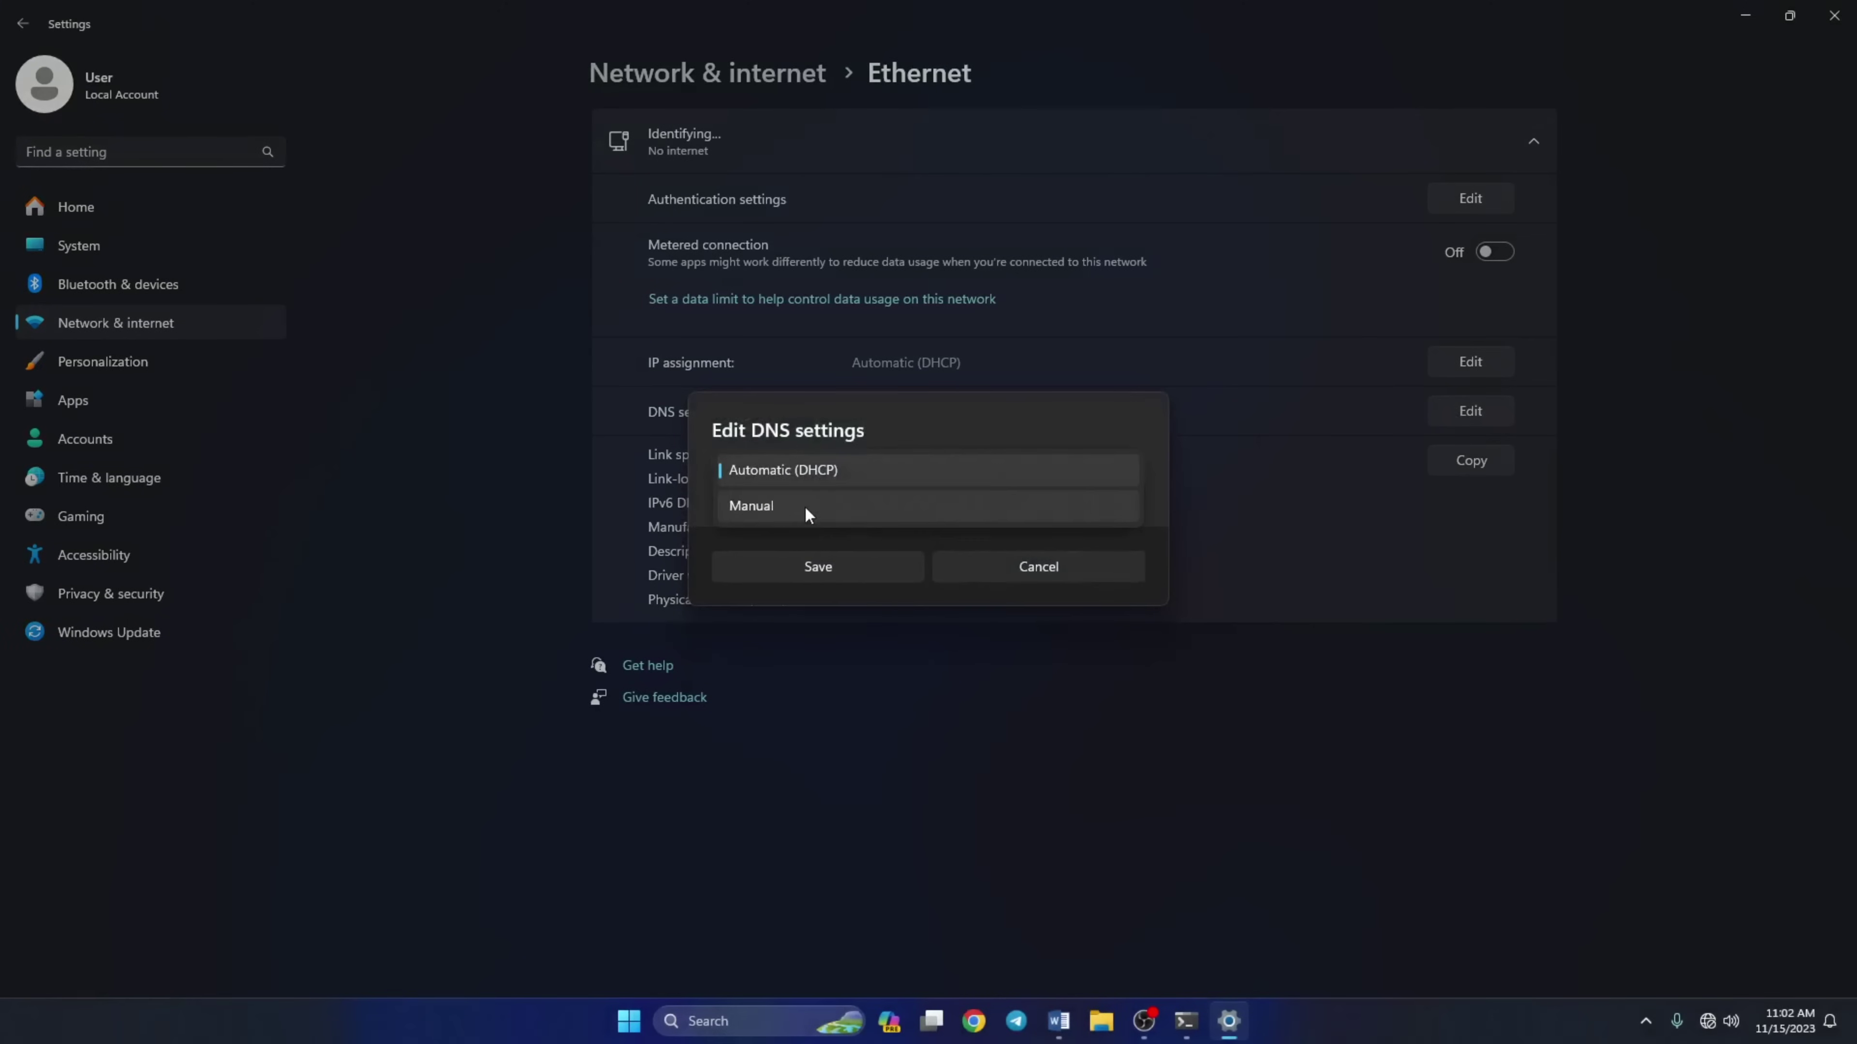
{"action": "left_click", "coordinate": [807, 510]}
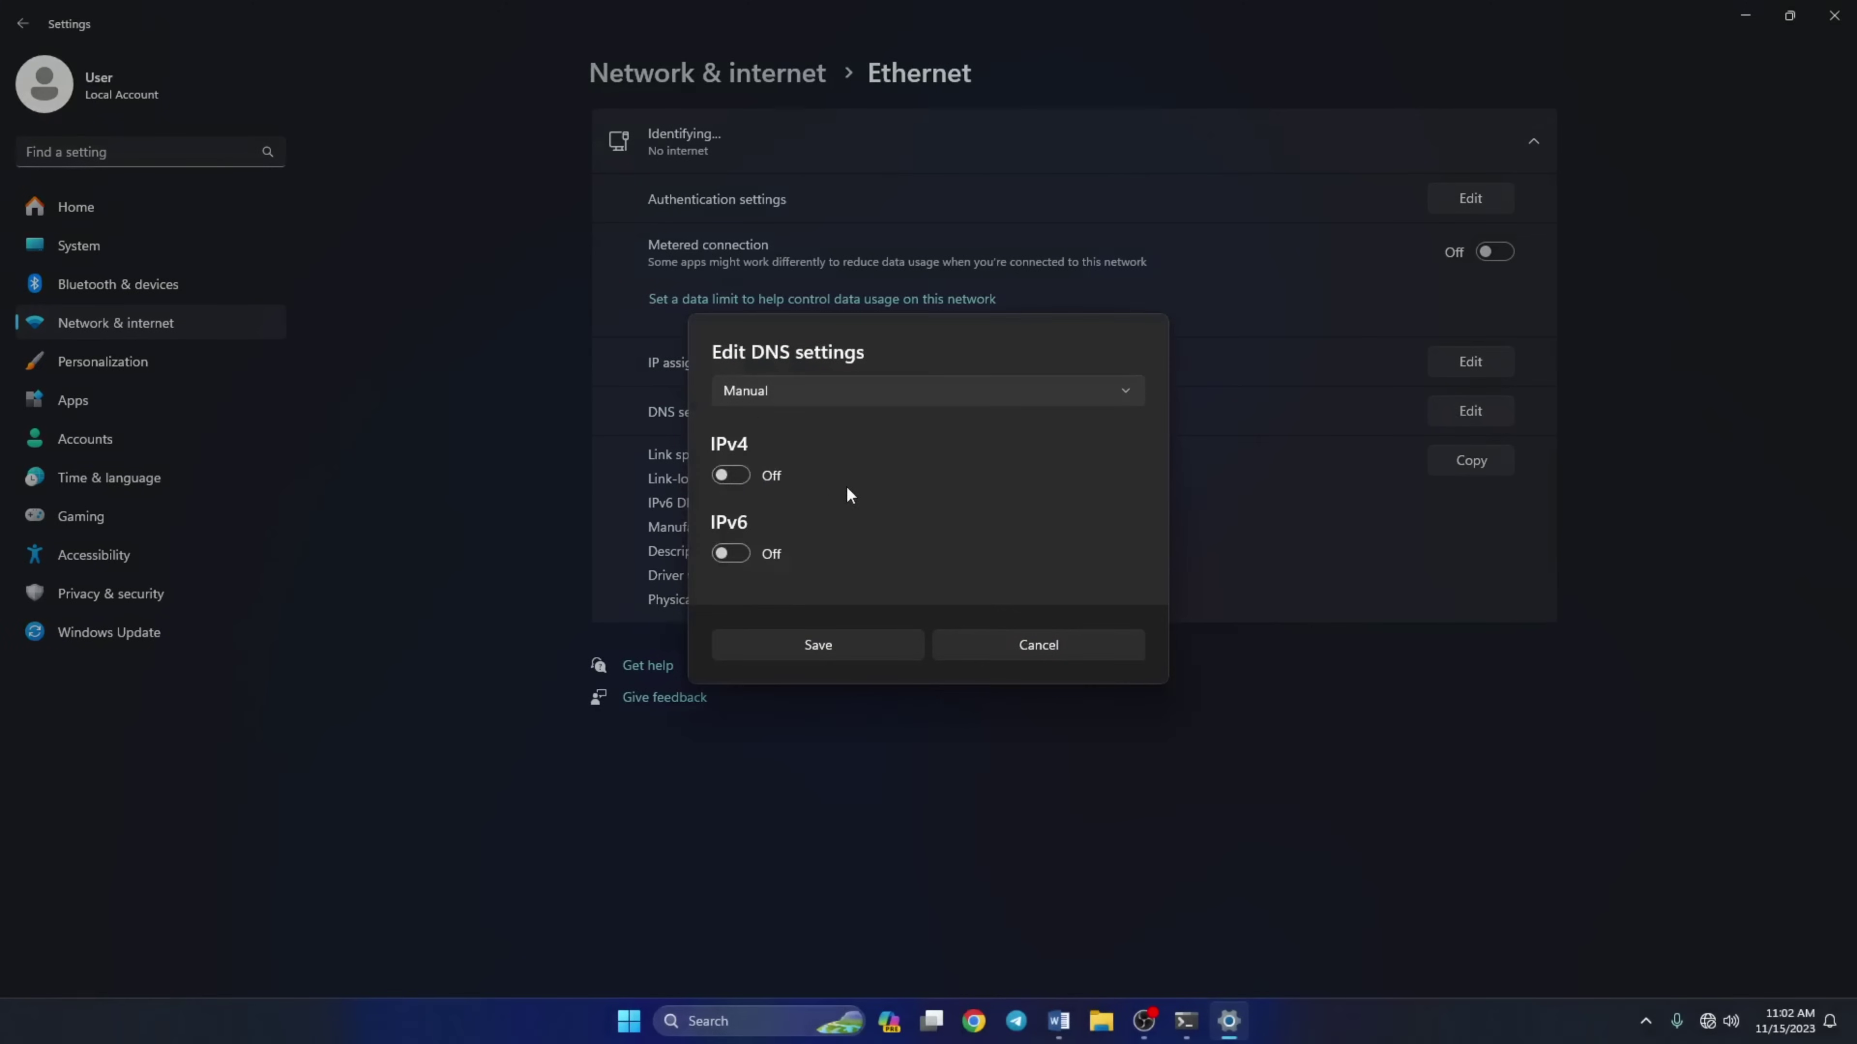
{"action": "left_click", "coordinate": [729, 475]}
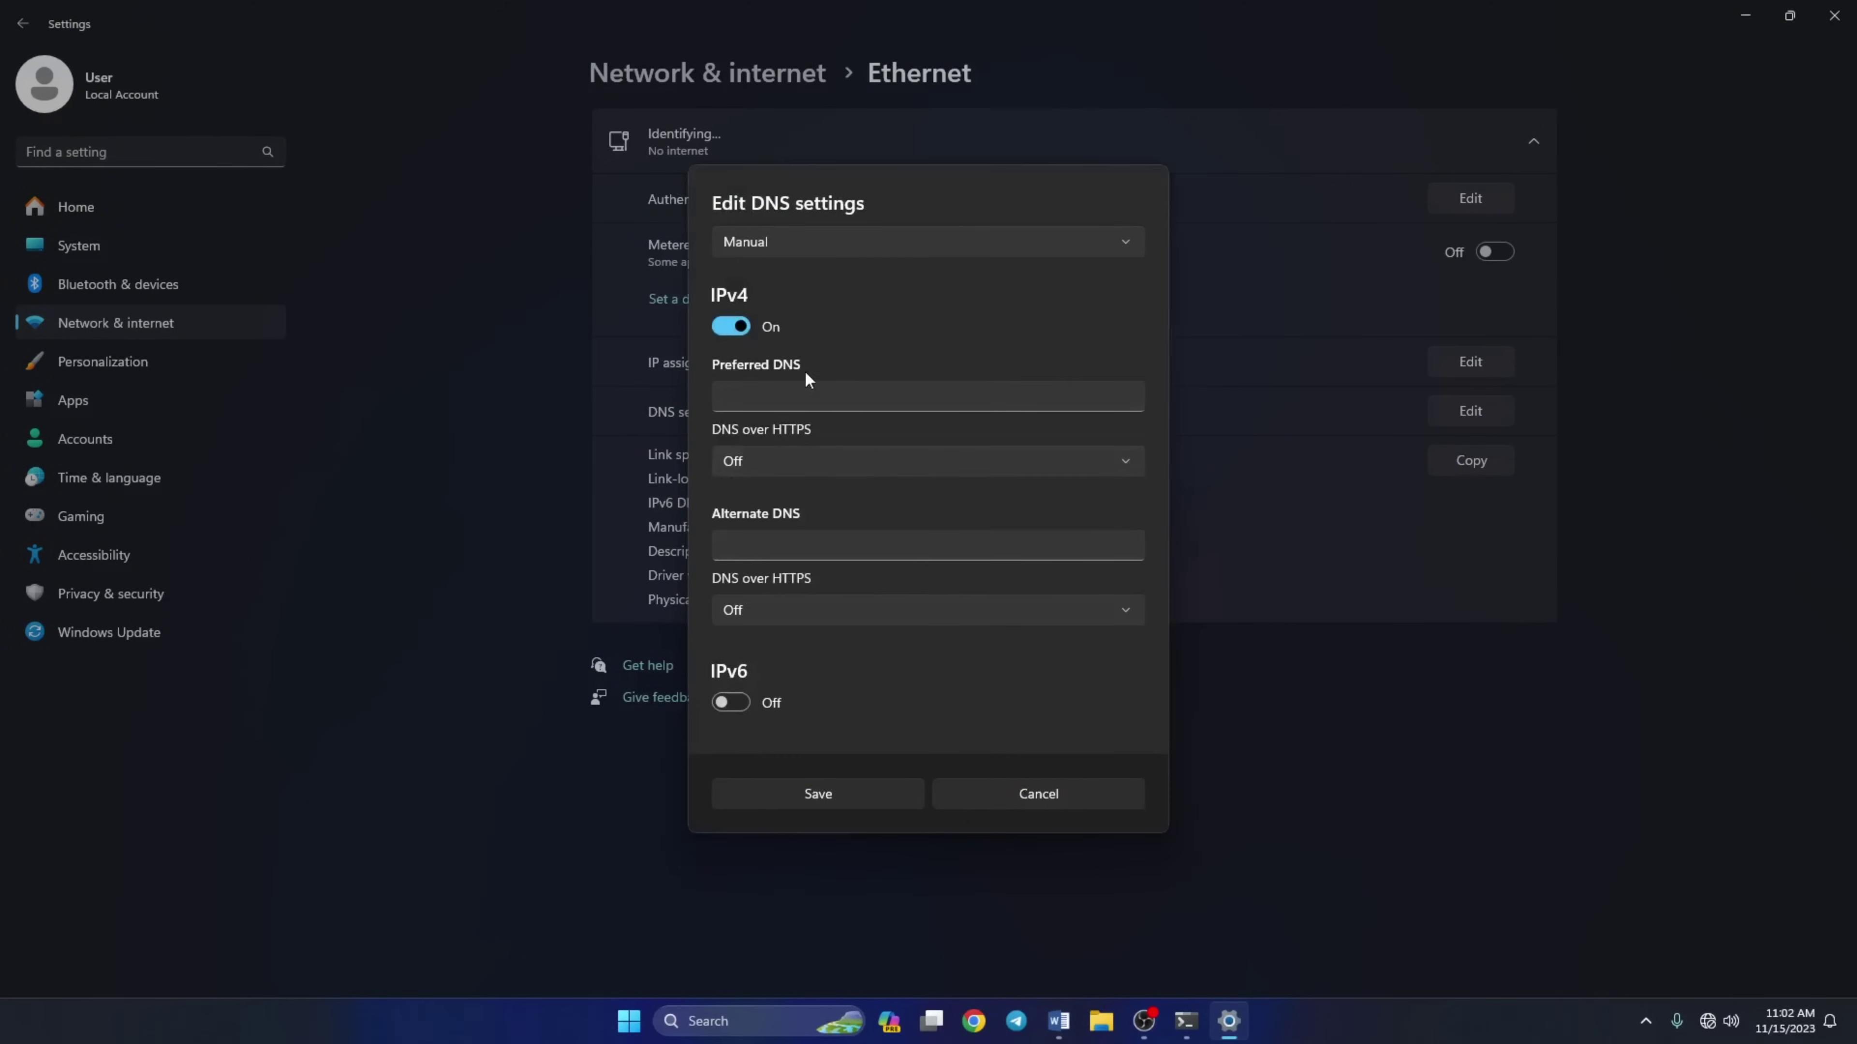
- Enter 1.1.1.1 as preferred and 1.0.0.1 as alternate DNS
{"action": "left_click", "coordinate": [799, 388]}
{"action": "type", "text": "1.1.1.1"}
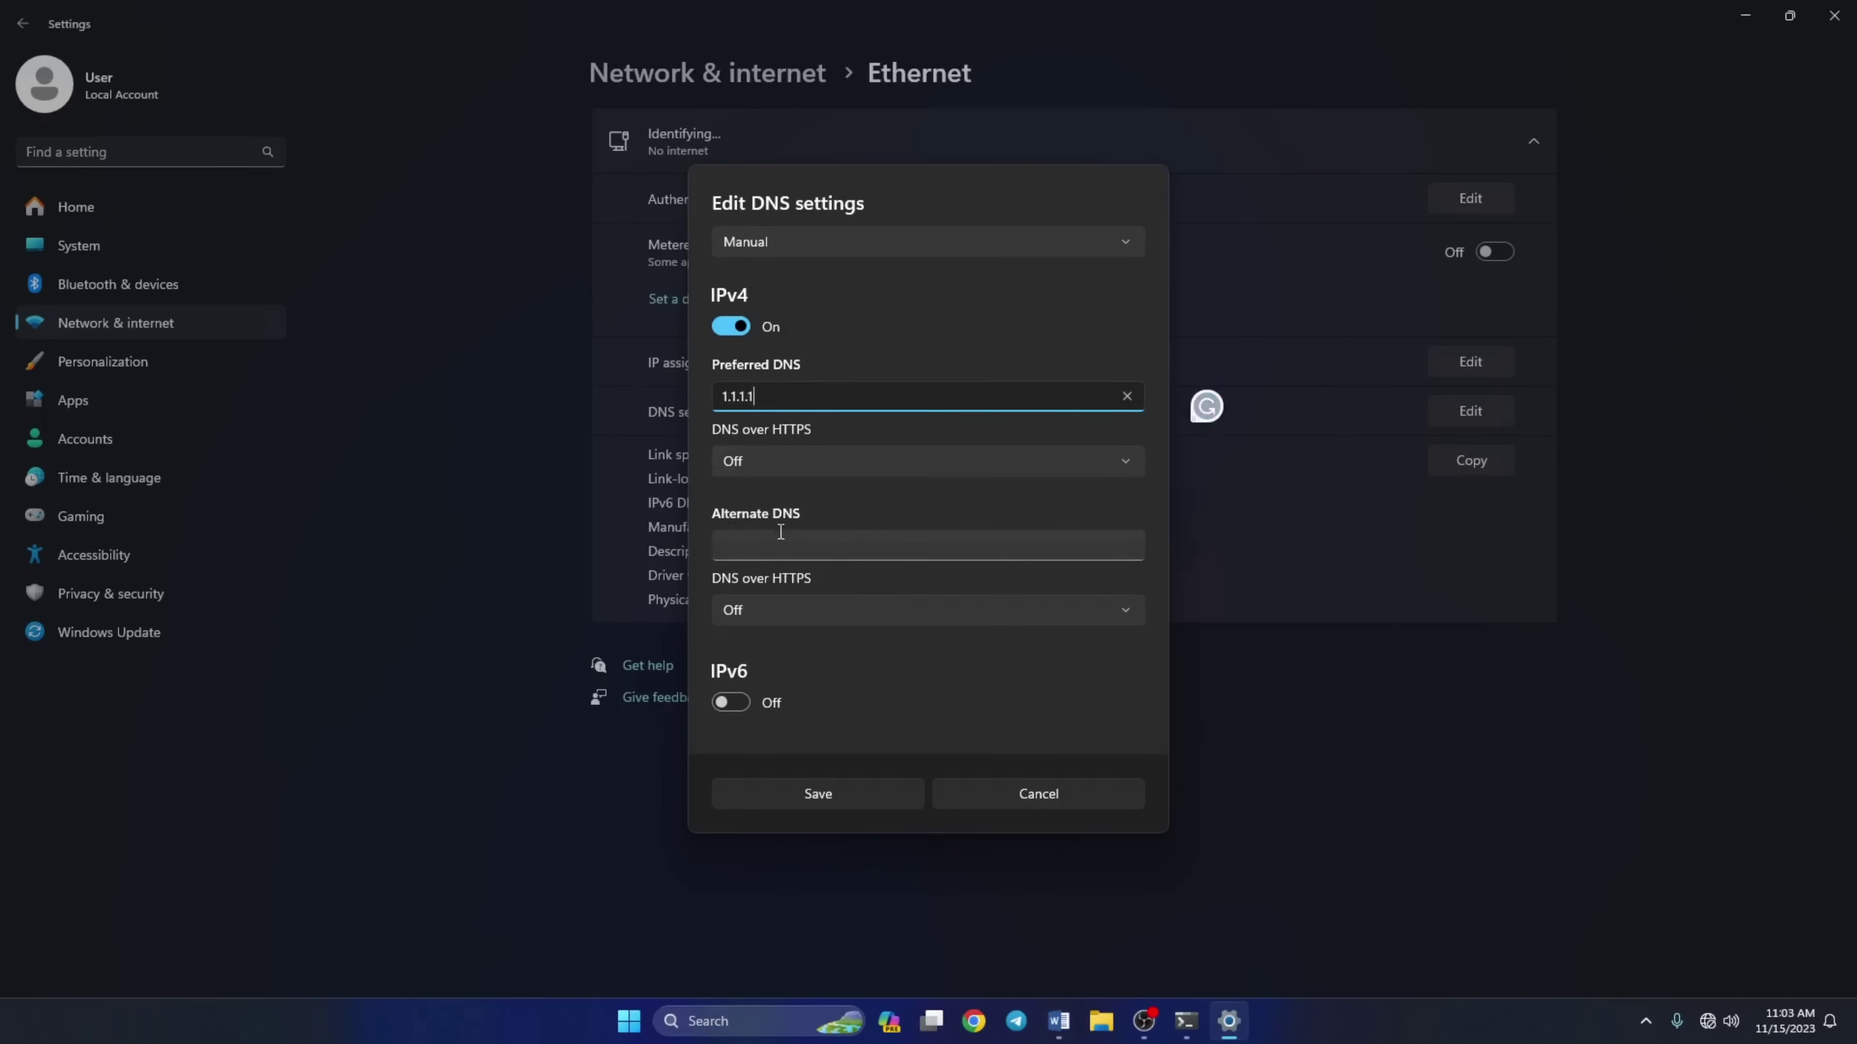
{"action": "left_click", "coordinate": [773, 547]}
{"action": "type", "text": "1.0.0.1"}
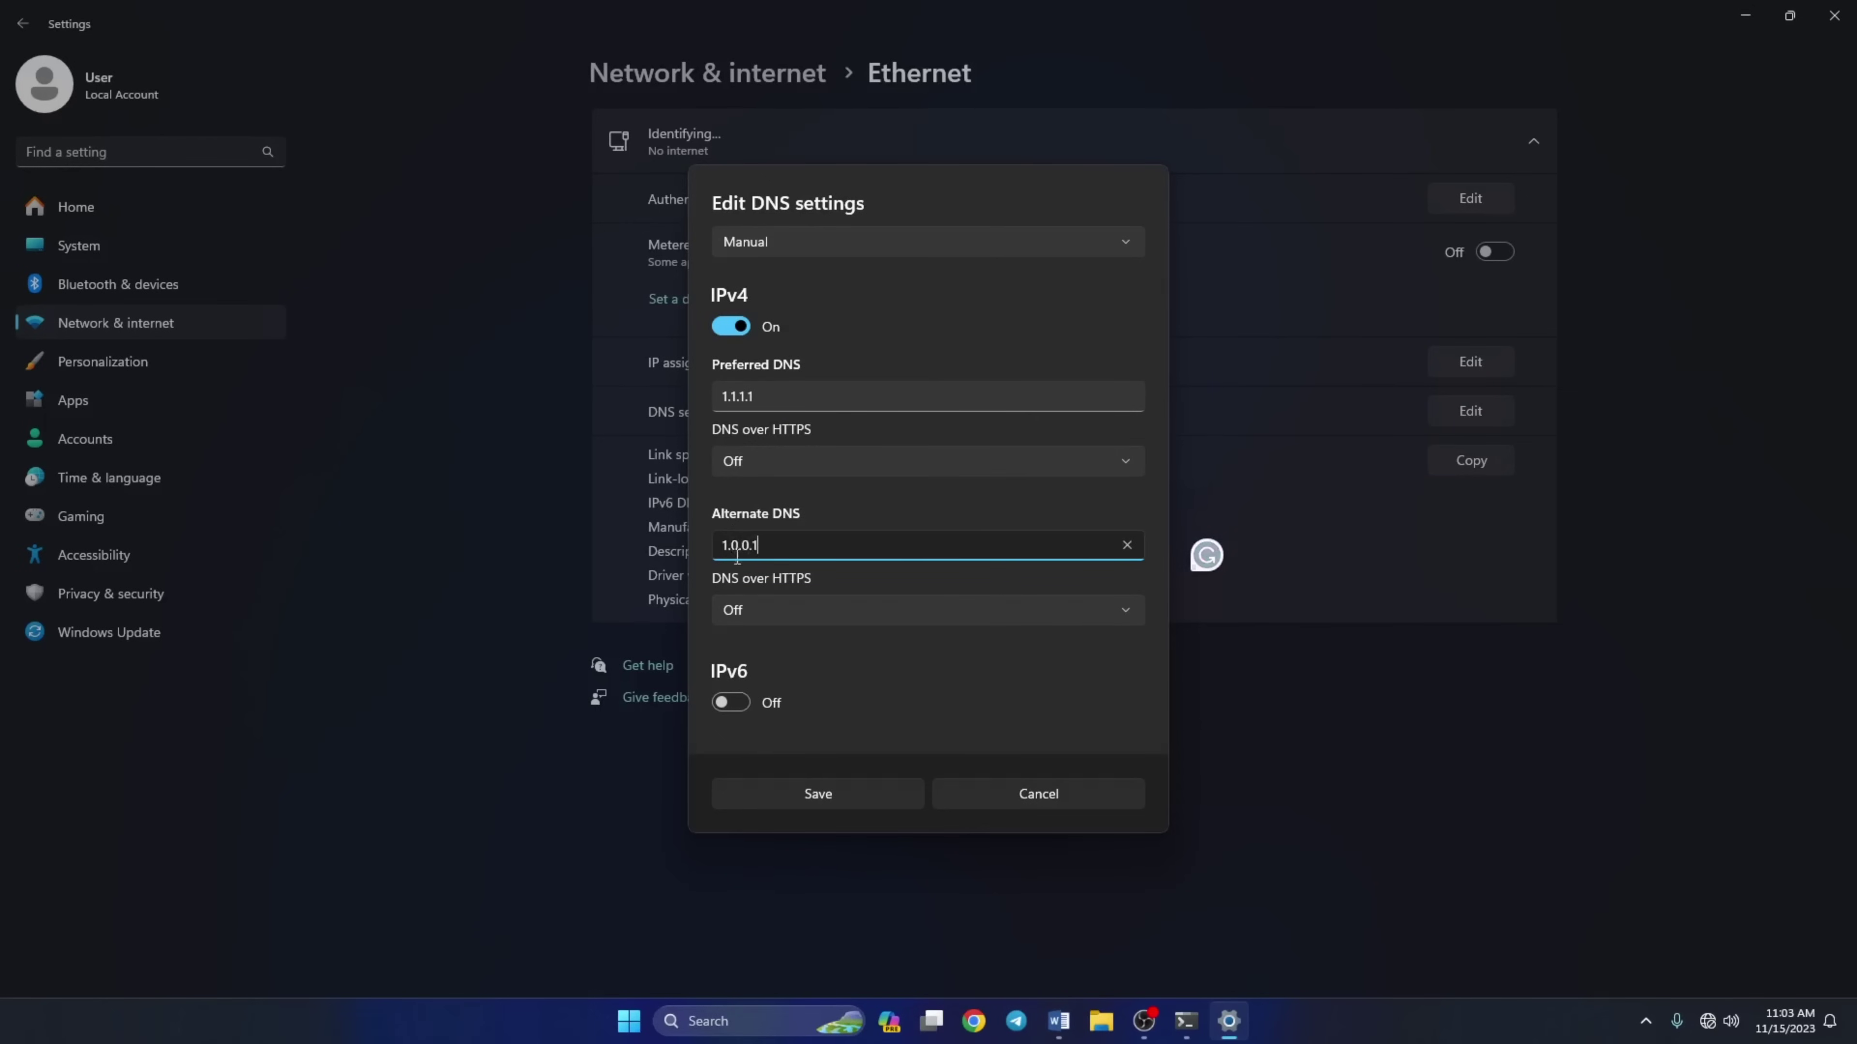
- Replace them with preferred DNS 8.8.8.8 and alternate DNS 8.8.4.4
{"action": "key", "text": "shift+Tab"}
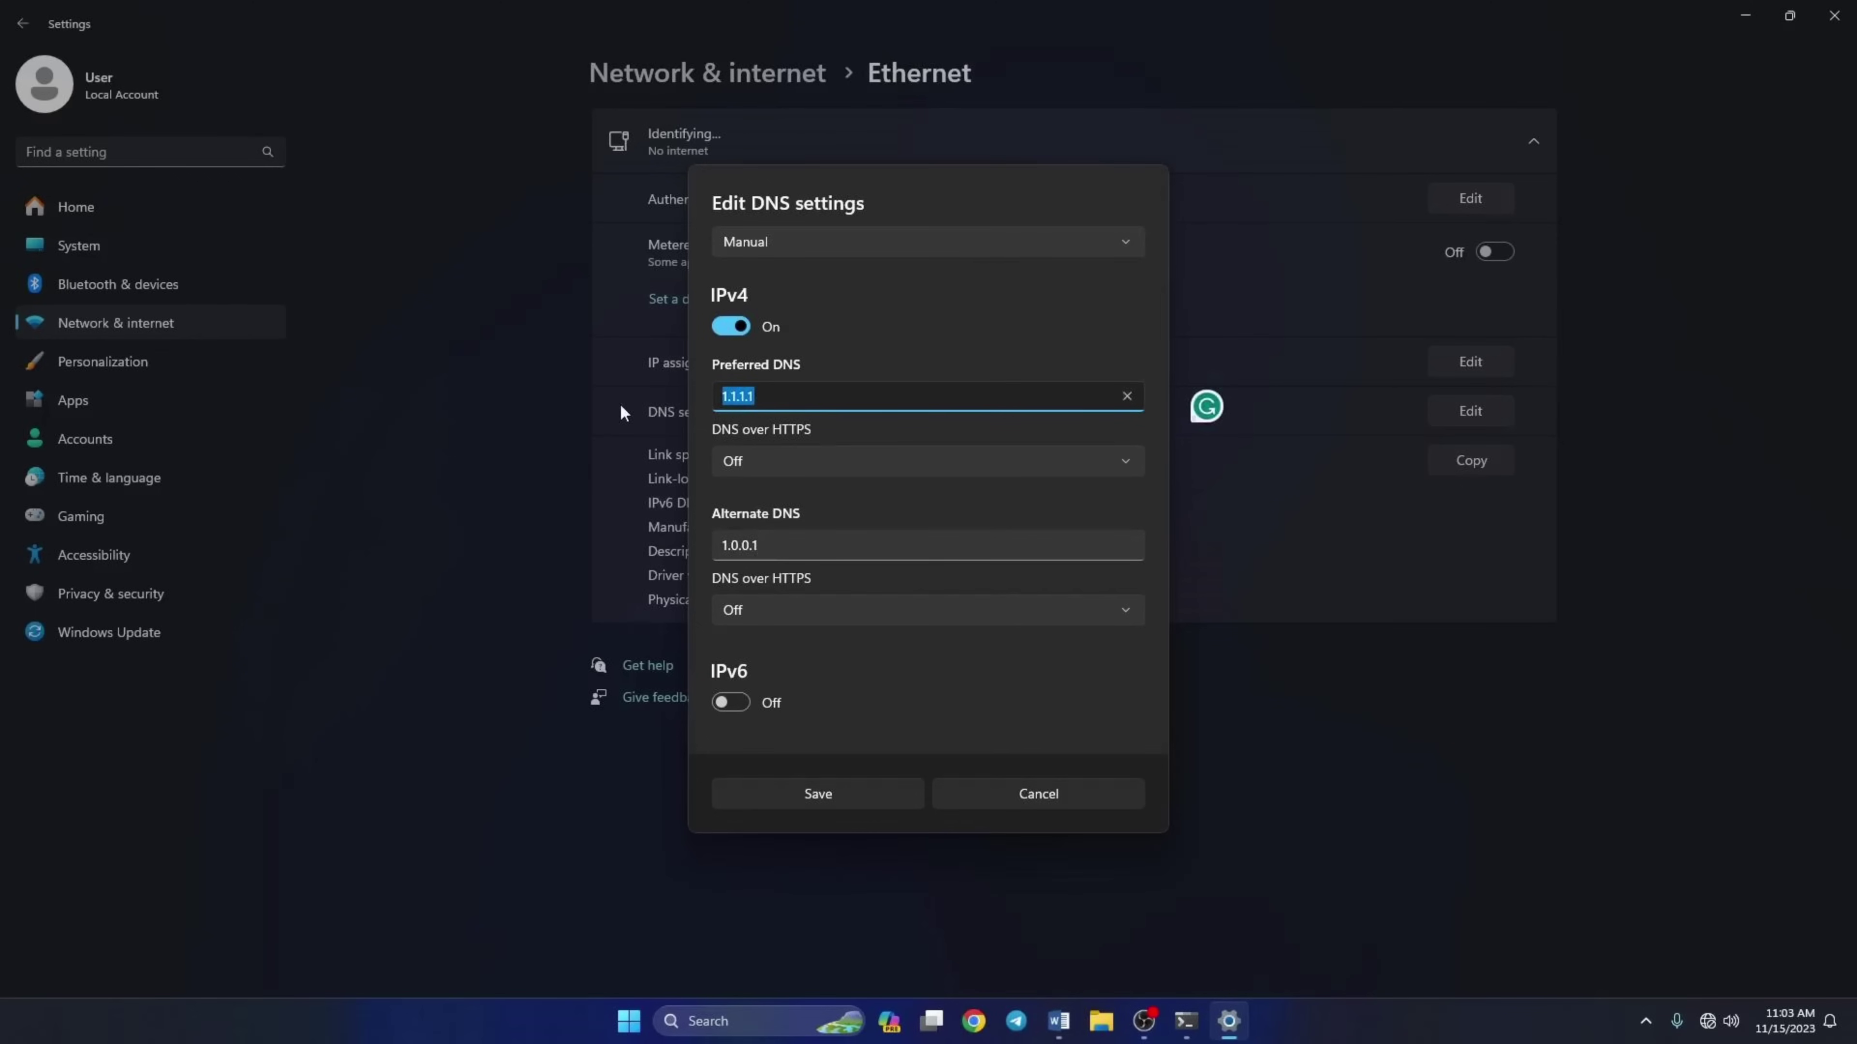
{"action": "type", "text": "8.8.8.8"}
{"action": "key", "text": "Tab"}
{"action": "type", "text": "8."}
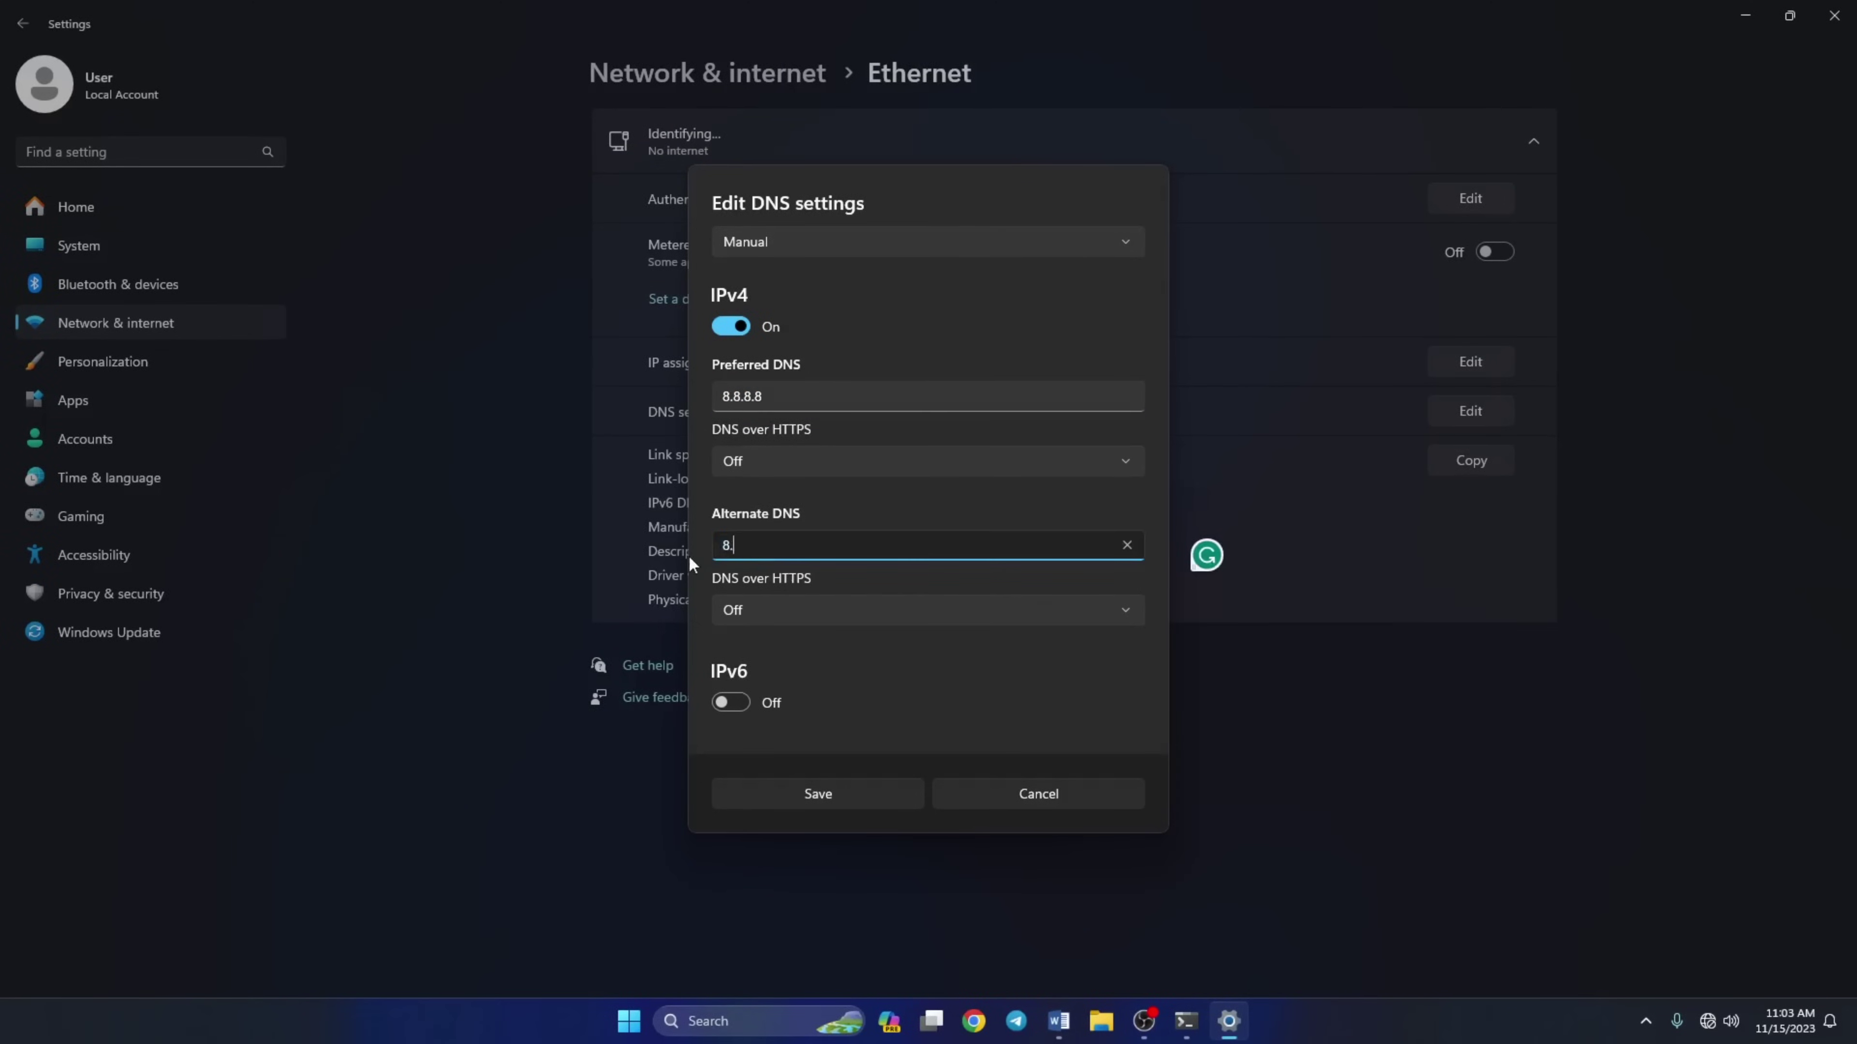
{"action": "type", "text": "8.4.4"}
- Save the manual Google DNS servers, then close both Settings and Command Prompt
{"action": "left_click", "coordinate": [807, 802]}
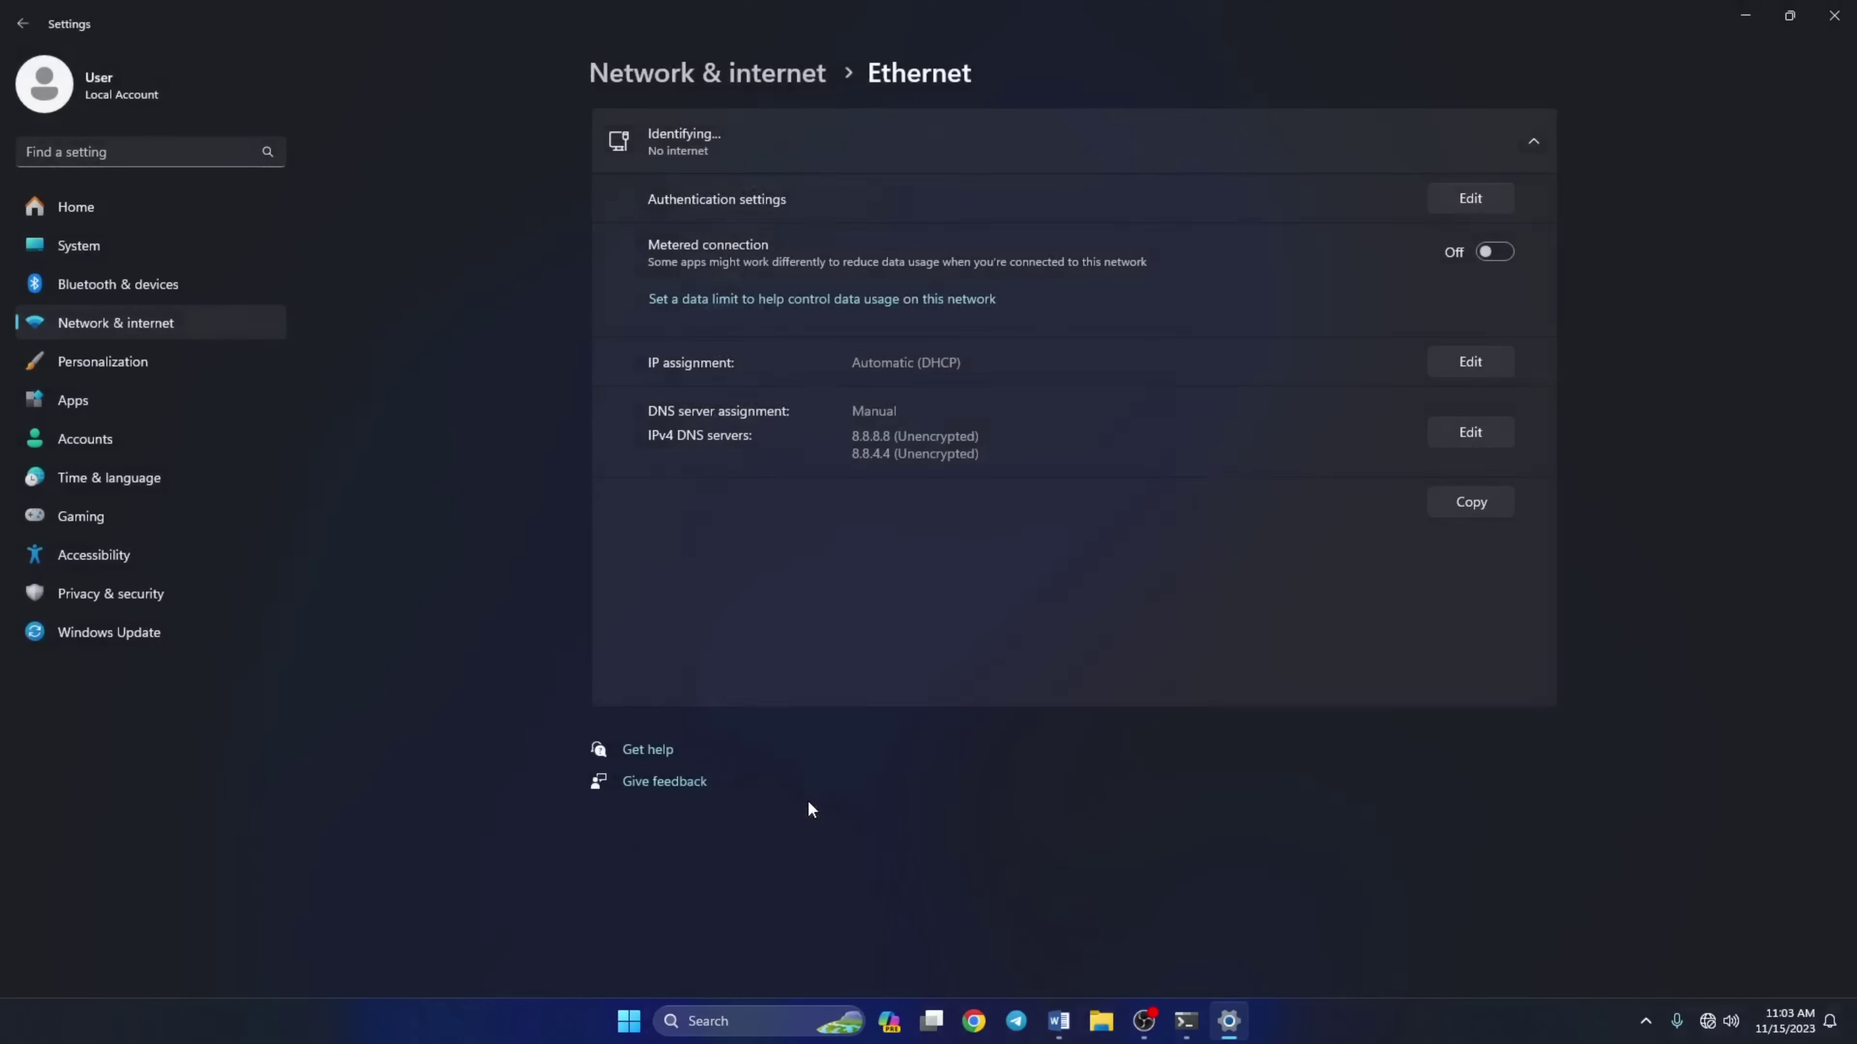
{"action": "left_click", "coordinate": [1815, 10]}
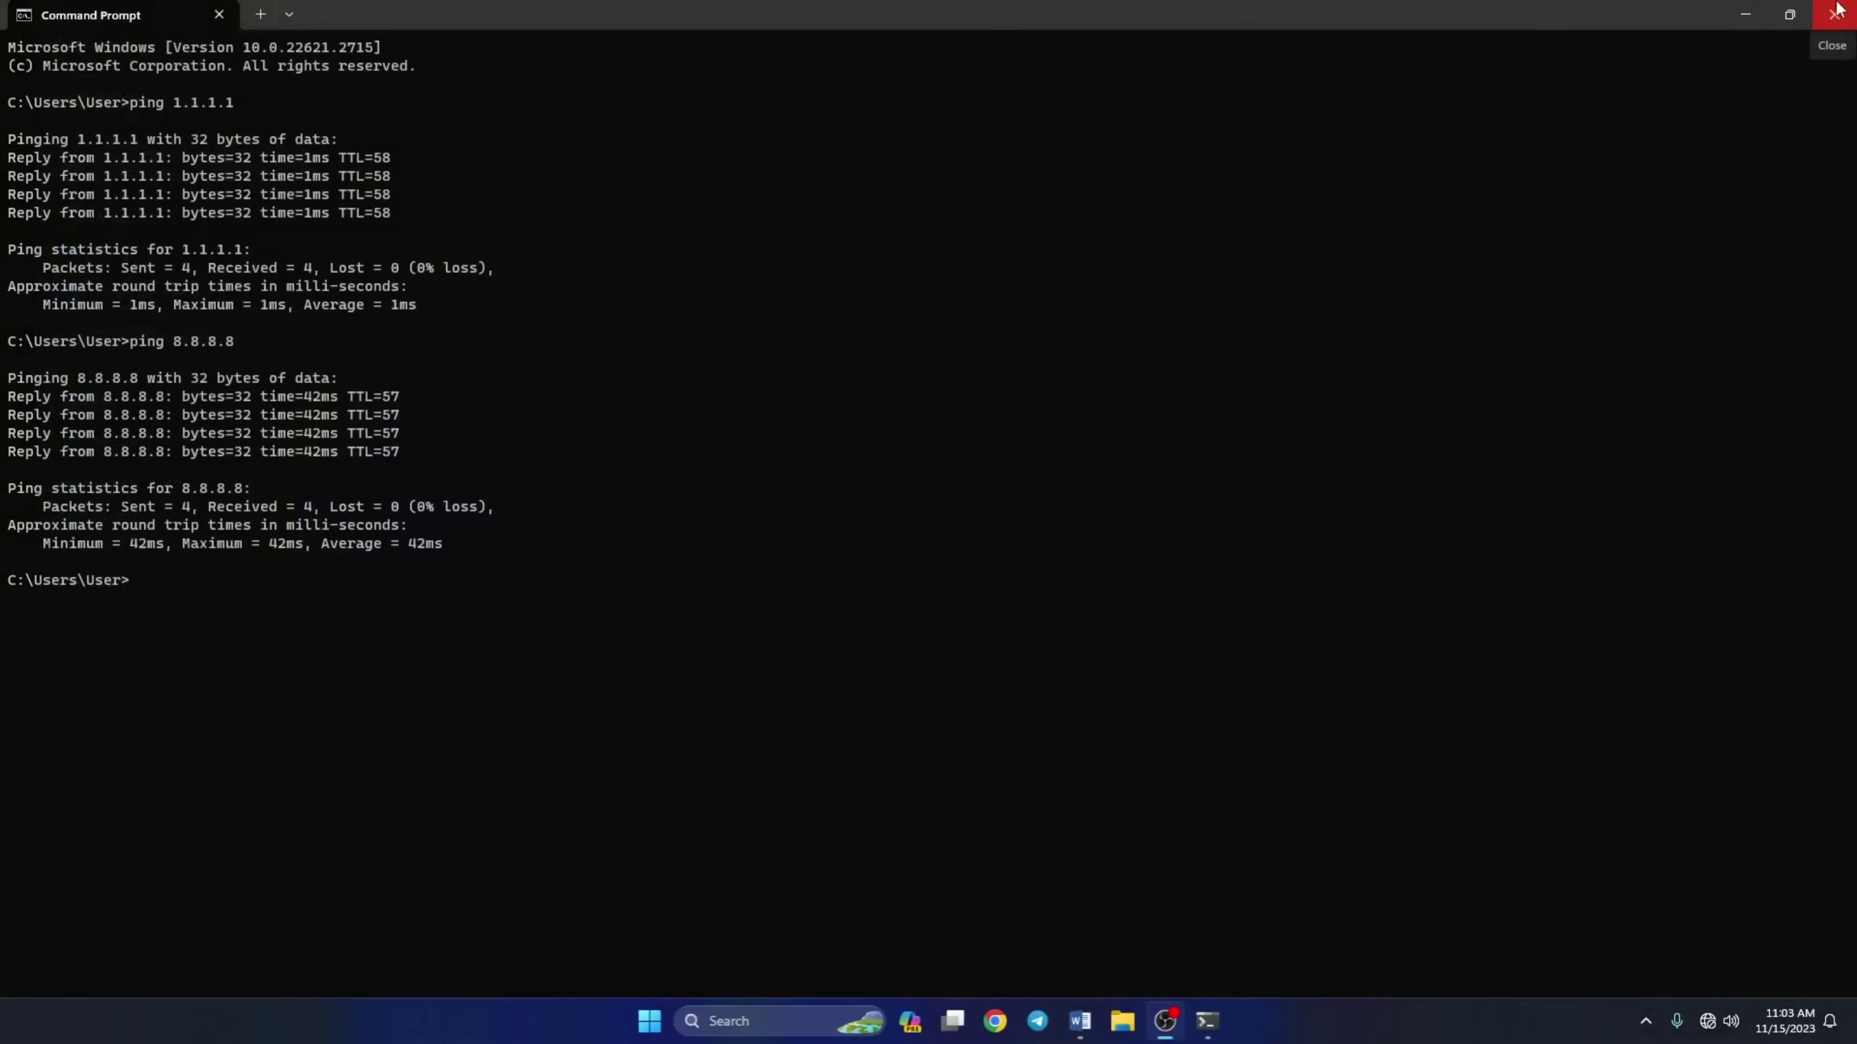
{"action": "left_click", "coordinate": [1816, 10]}
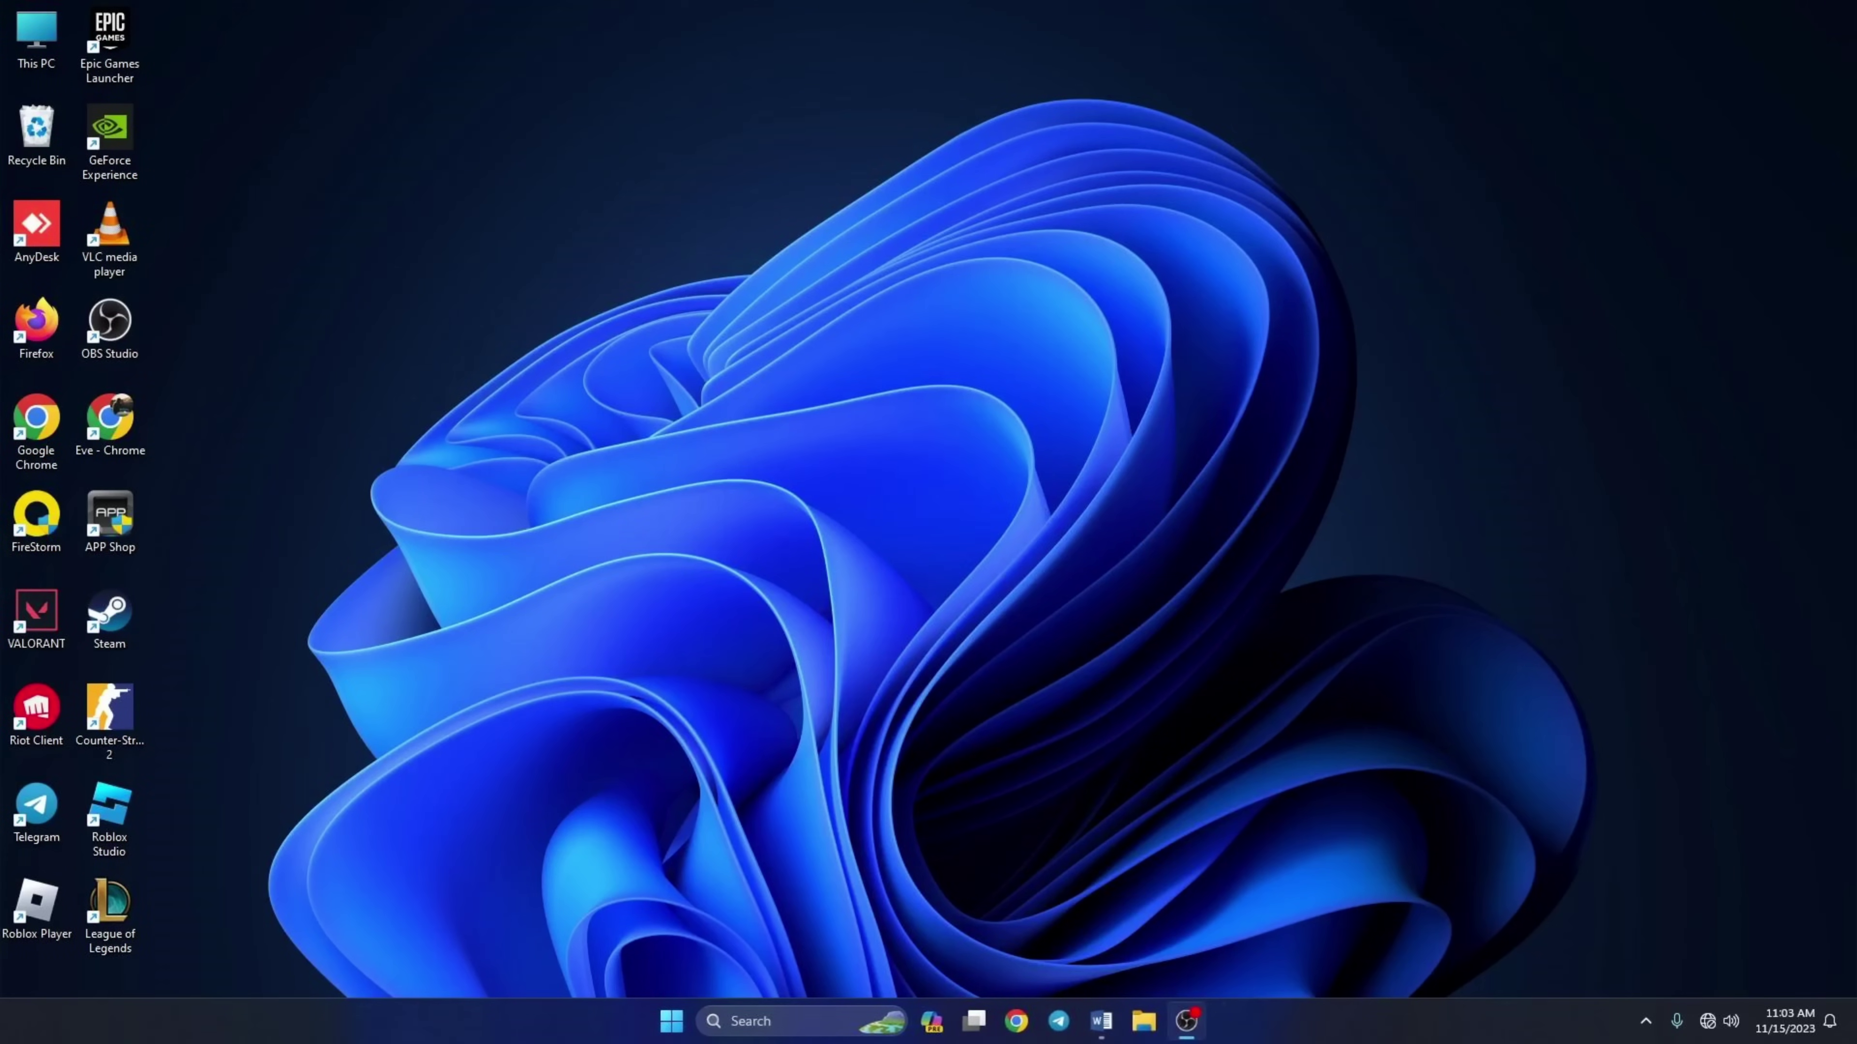